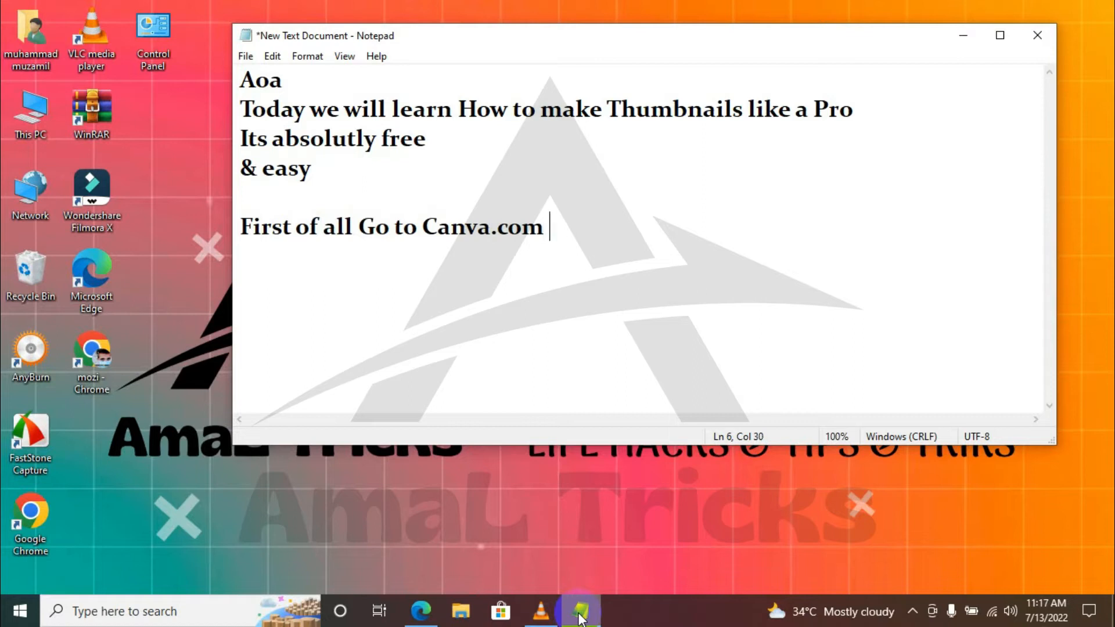
# Add "and make an account" and "For help in account creating or premium subcription join our whatsapp group link given in description" to the note.
pyautogui.write('make an account')
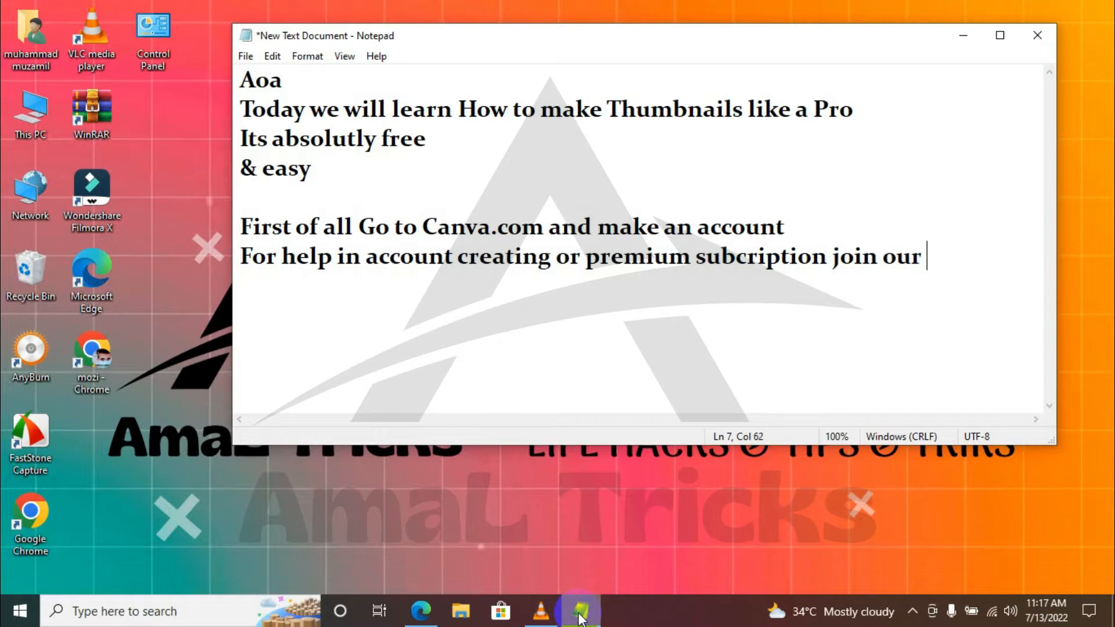
pyautogui.write('p grou')
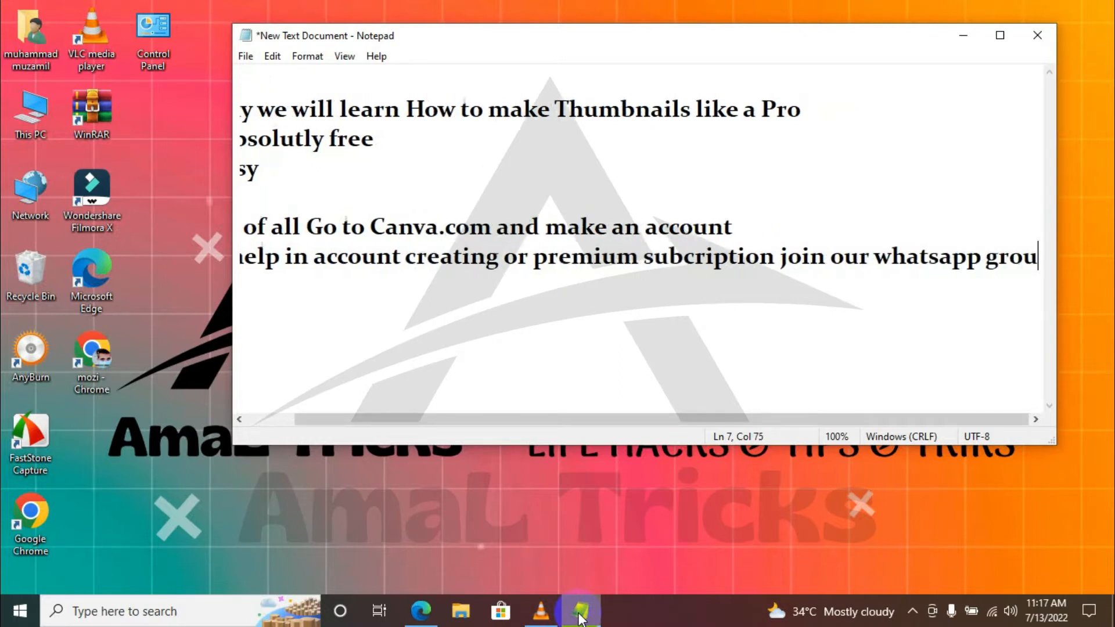
pyautogui.write('p link gi')
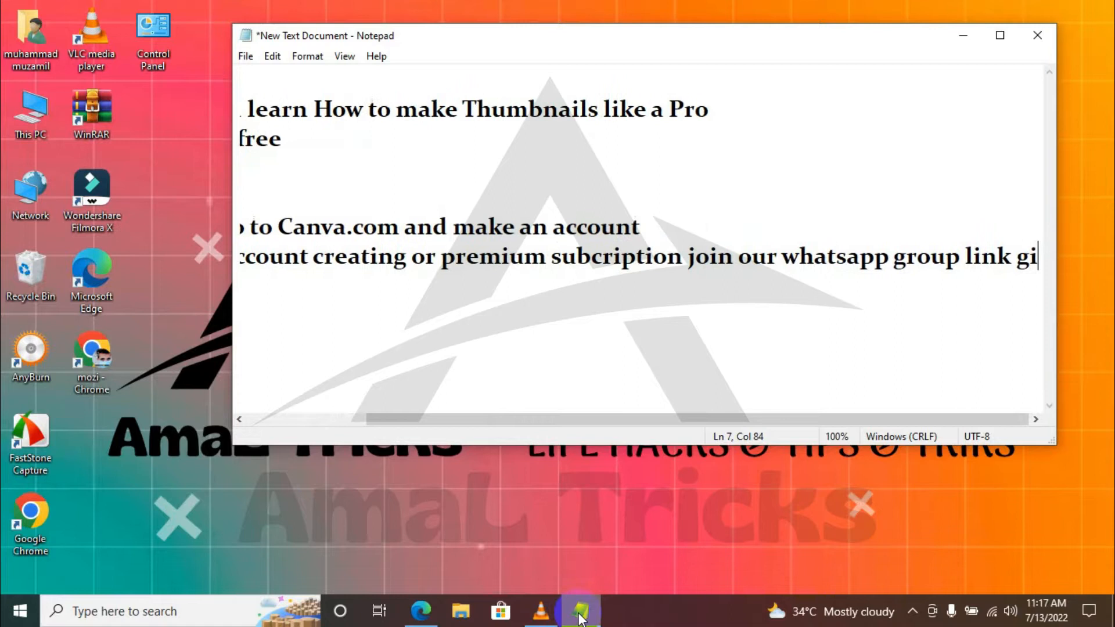
pyautogui.write('ven in description')
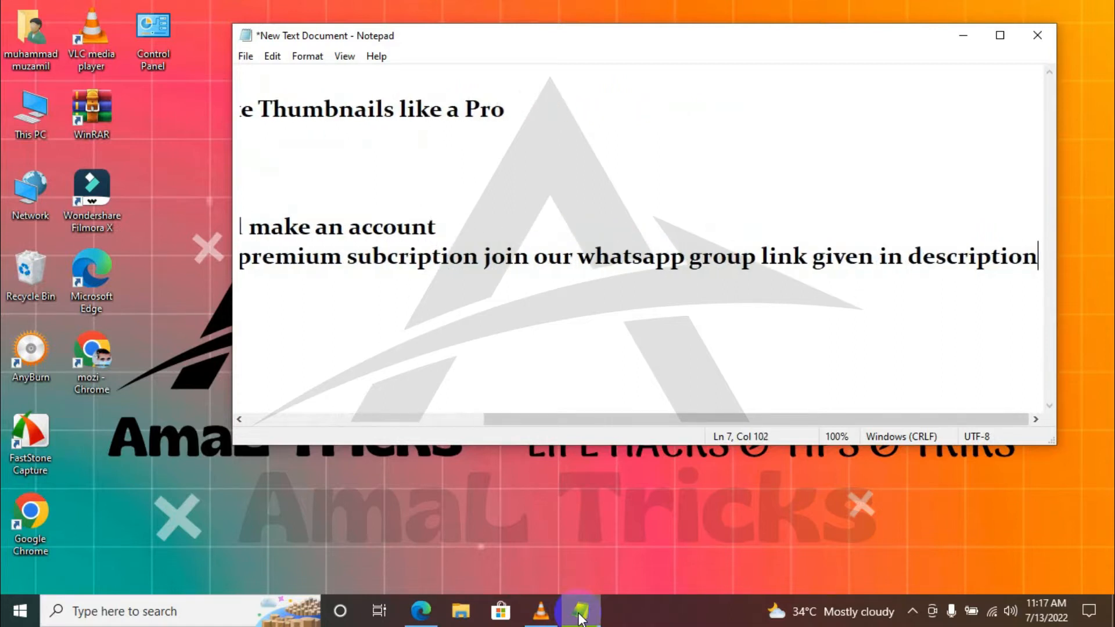
pyautogui.press('Return')
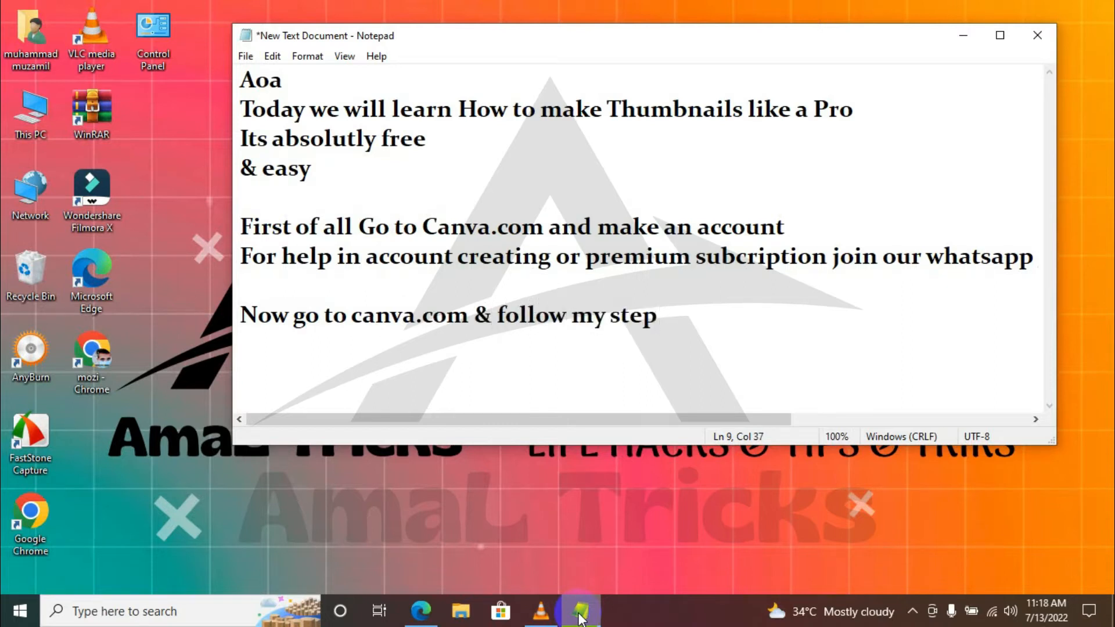
# Switch to Canva in Microsoft Edge and search for "youtube thumbnails" templates.
pyautogui.click(421, 611)
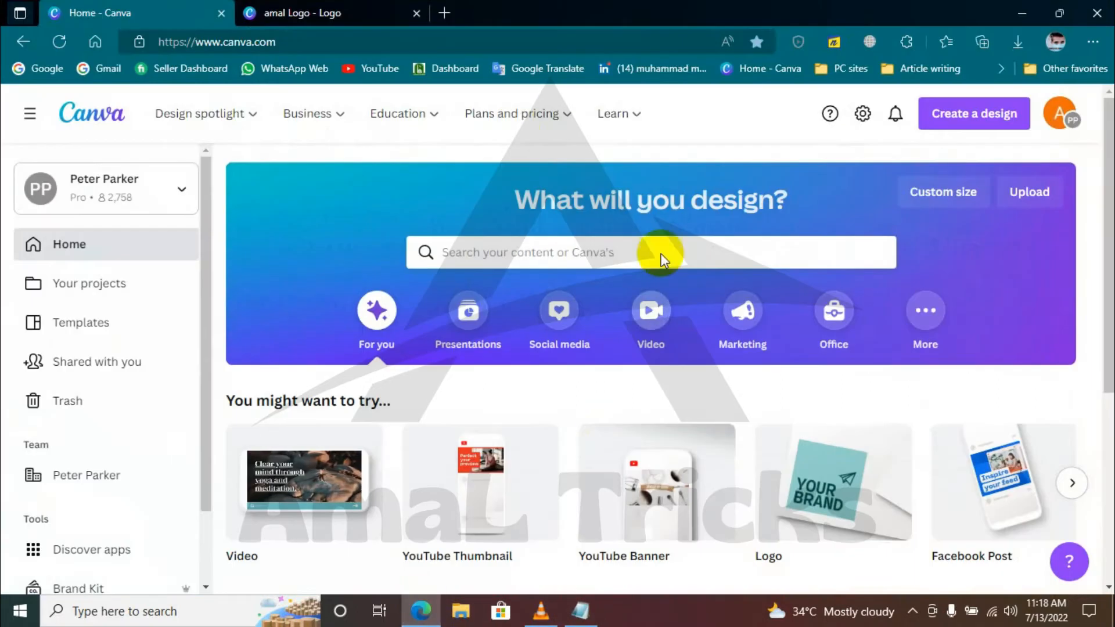
pyautogui.click(281, 41)
pyautogui.click(280, 279)
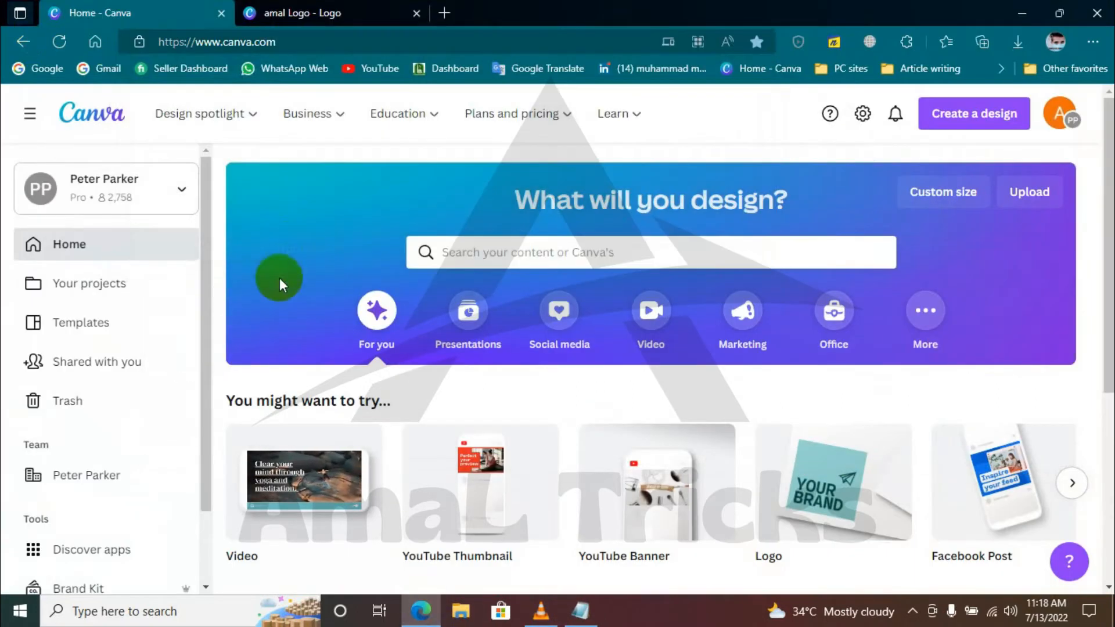
pyautogui.click(612, 267)
pyautogui.write('y')
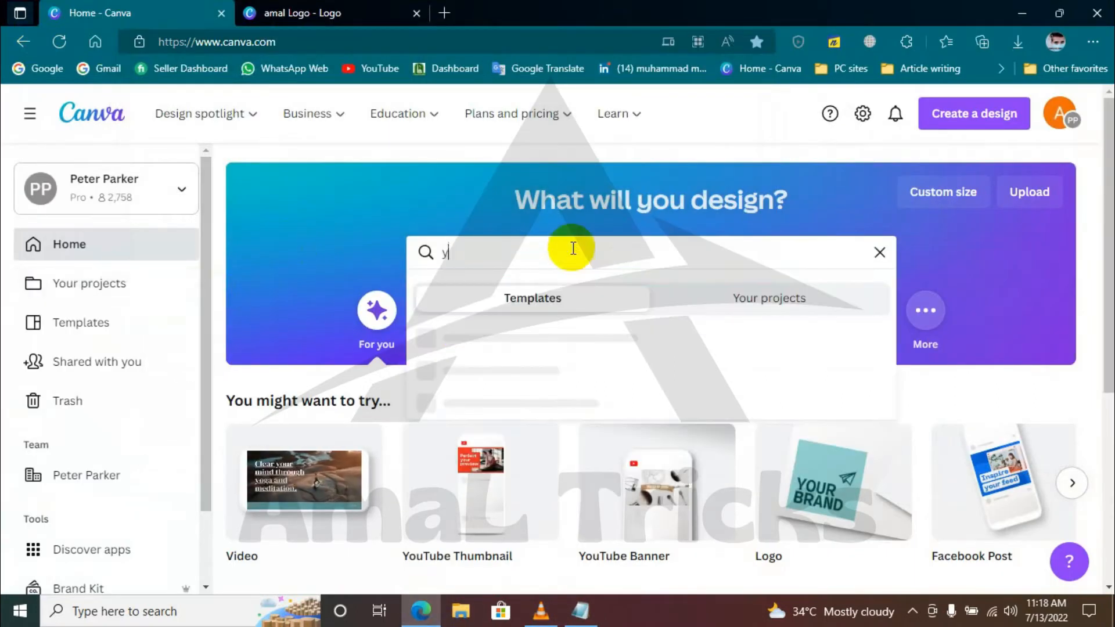
pyautogui.write('outube thumbnails')
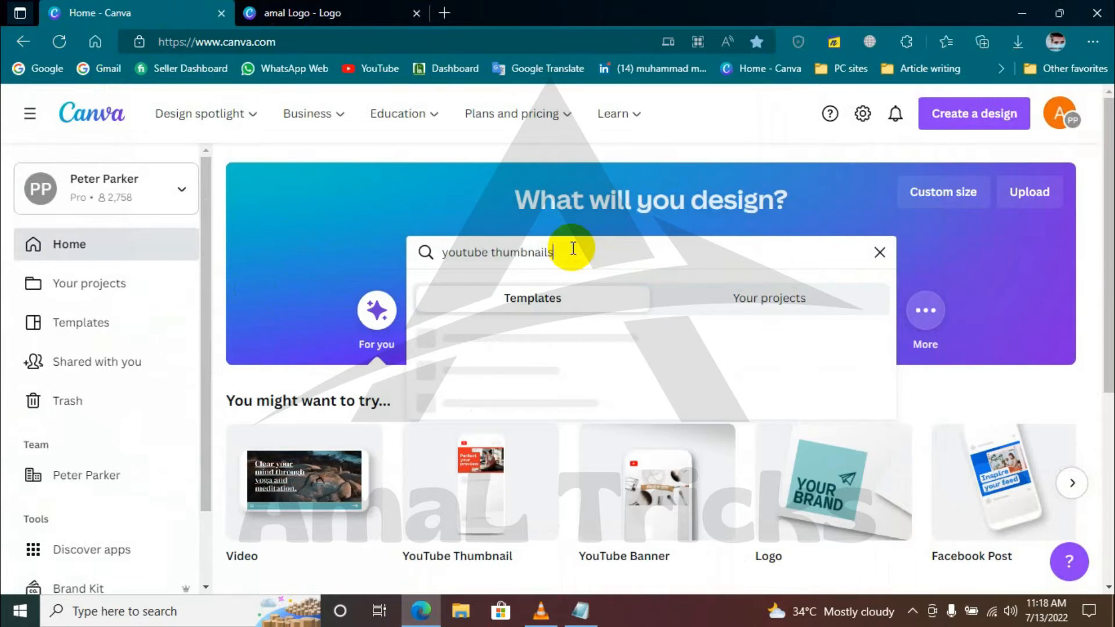
pyautogui.press('Return')
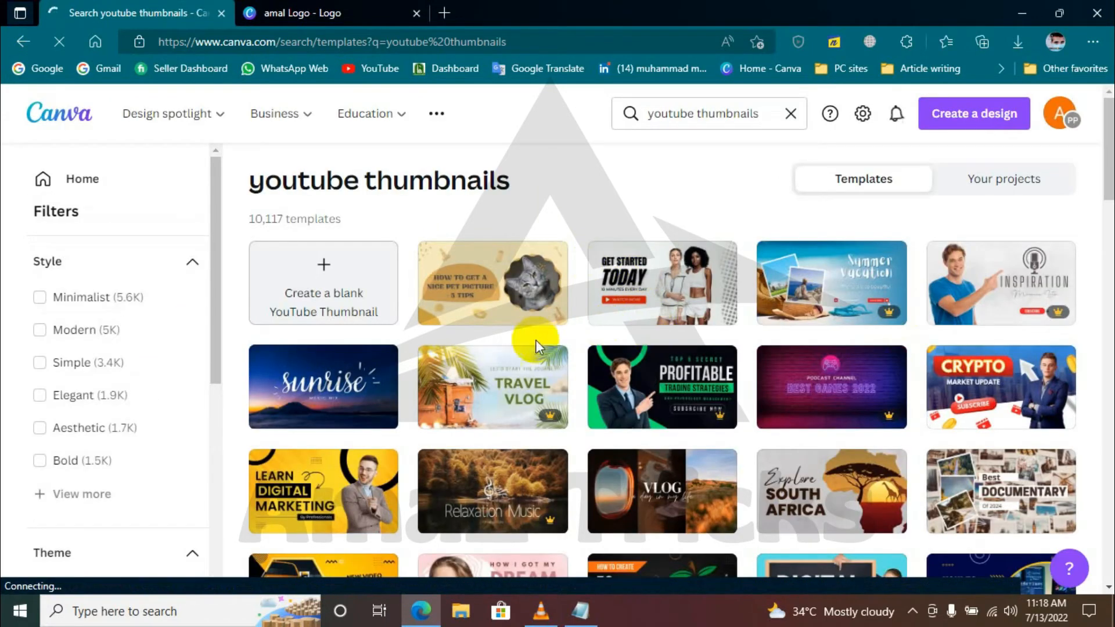
pyautogui.moveTo(212, 326)
pyautogui.mouseDown()
pyautogui.moveTo(216, 408)
pyautogui.moveTo(215, 326)
pyautogui.mouseUp()
# Switch to Notepad and add "hare a lot of thumbnails templets you can use any one of them and all are absolutly free copyright".
pyautogui.click(580, 610)
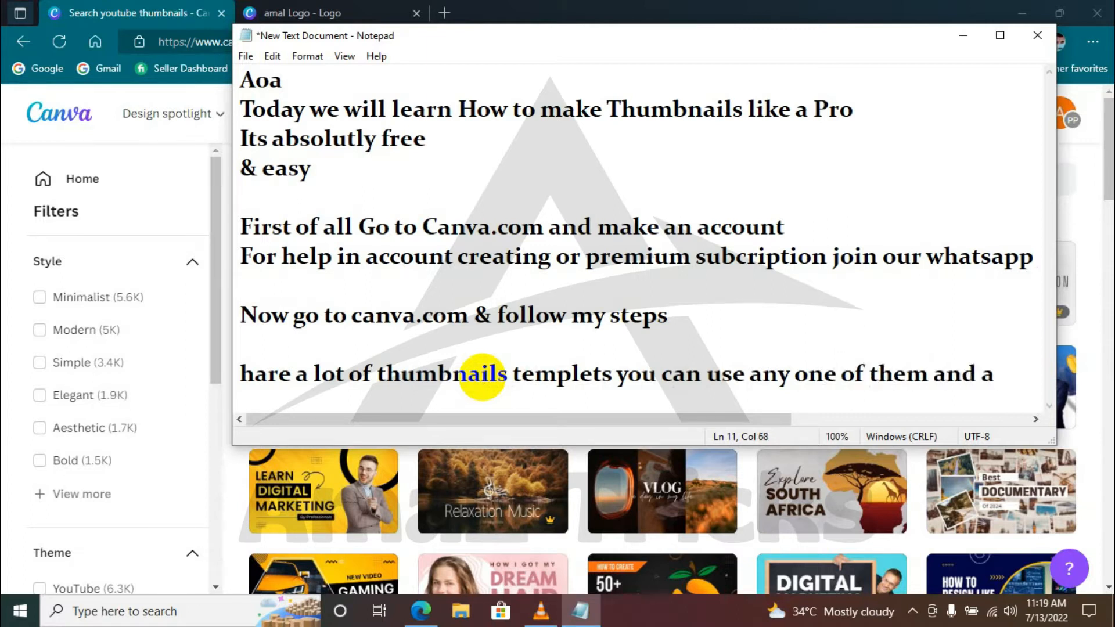
pyautogui.write('are absolutly free')
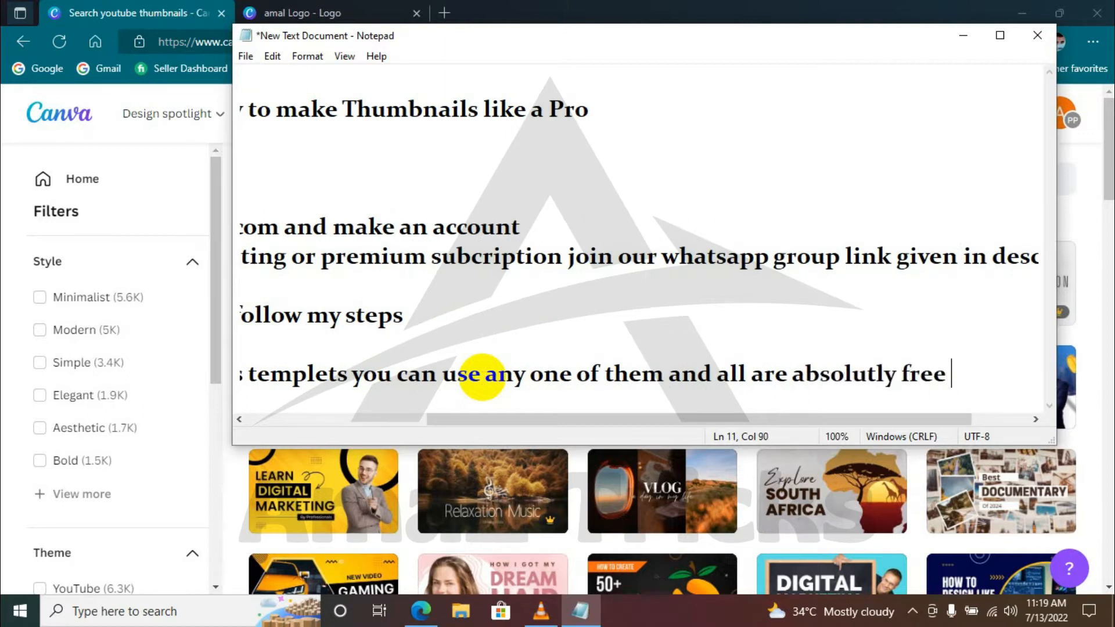
pyautogui.write('copyright')
pyautogui.press('Return')
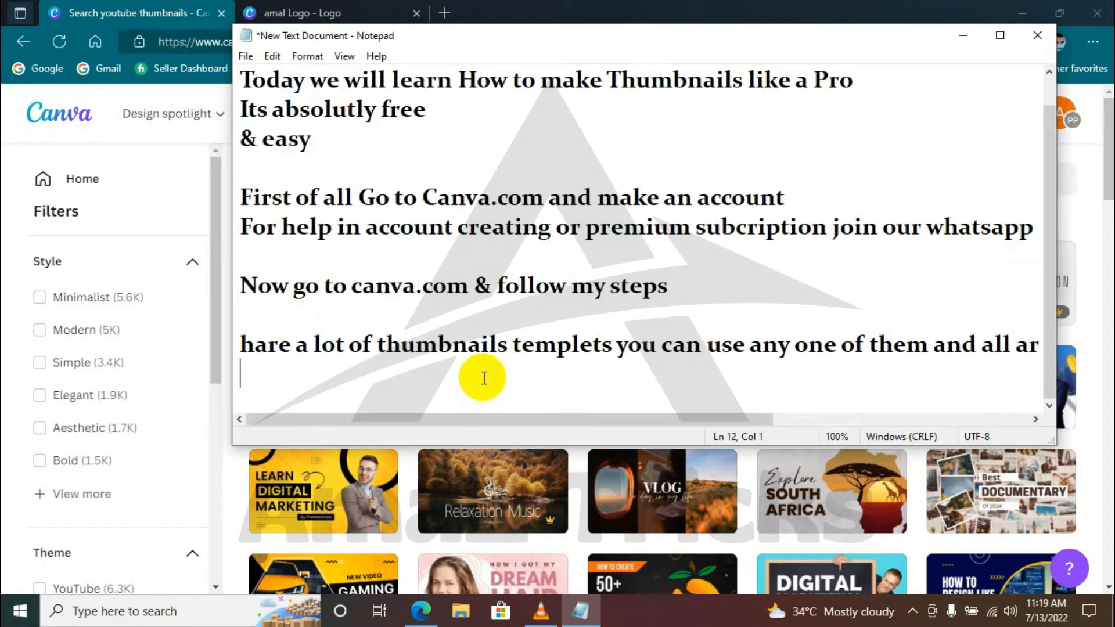
# Add the lines "now follow my steps" and "we will make about thumbnail (What is Enablers)" to the note, and return to Canva.
pyautogui.press('Return')
pyautogui.write('now follow')
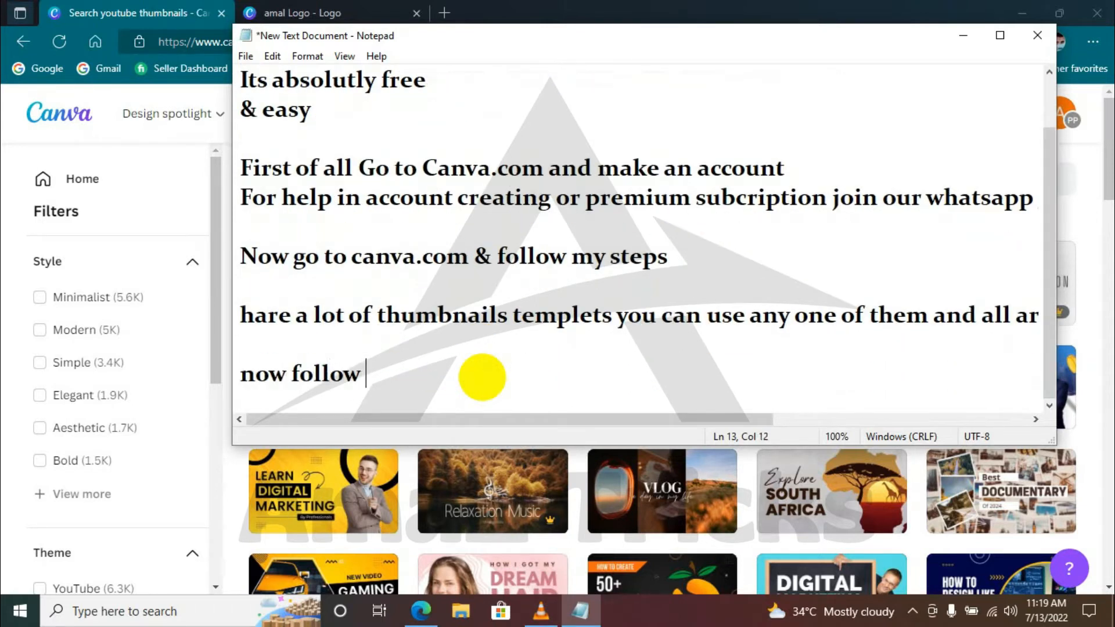
pyautogui.write(' my steps')
pyautogui.press('Return')
pyautogui.press('Return')
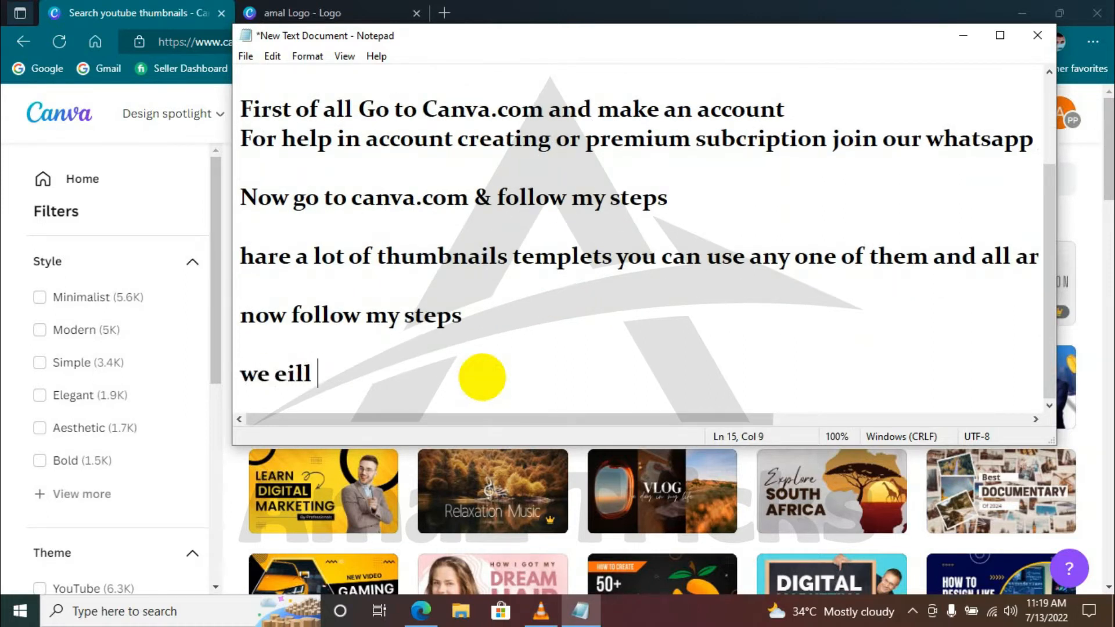
pyautogui.write('we will make about thumbnail (What is Enablers')
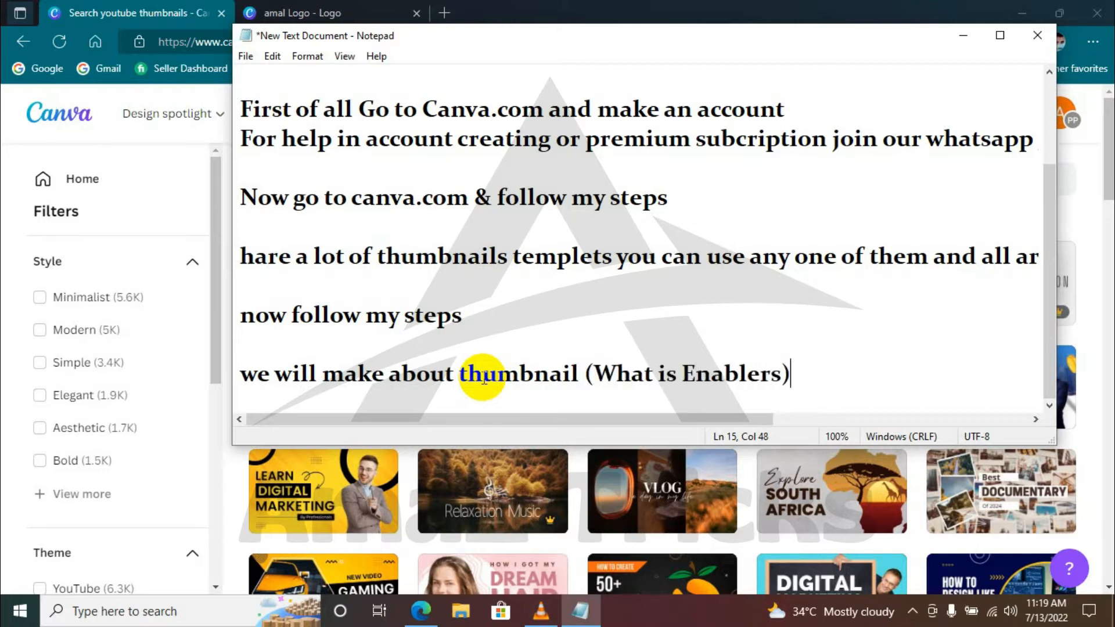
pyautogui.press('Return')
pyautogui.press('Return')
pyautogui.click(963, 35)
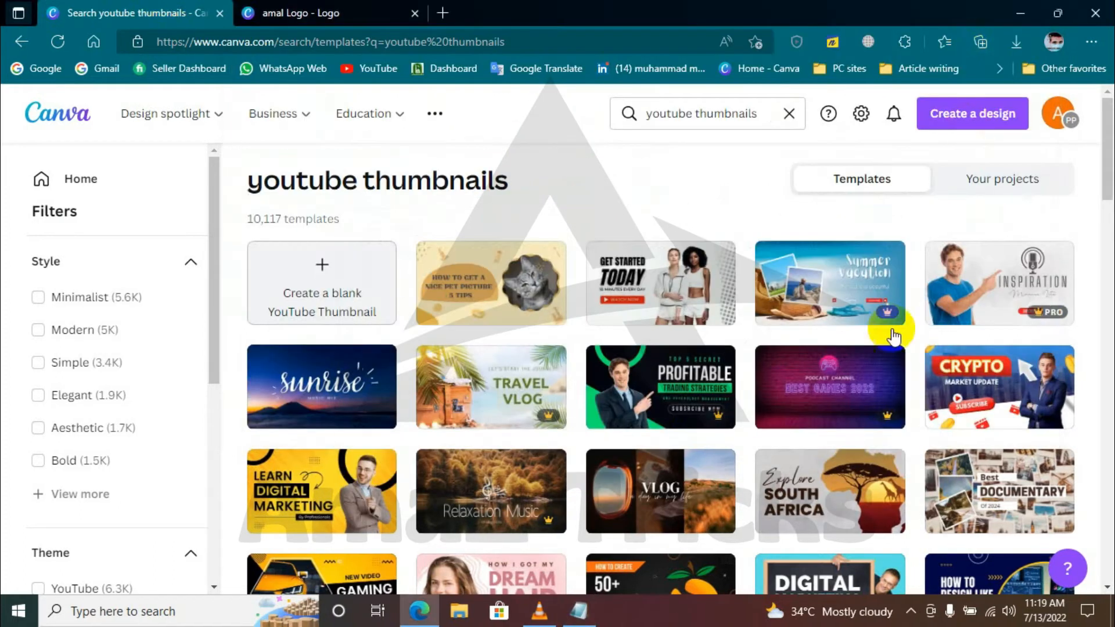
# Filter the YouTube thumbnail templates by the Education theme.
pyautogui.moveTo(211, 349); pyautogui.dragTo(172, 515)
pyautogui.click(177, 472)
pyautogui.moveTo(217, 217); pyautogui.dragTo(252, 244)
pyautogui.click(39, 335)
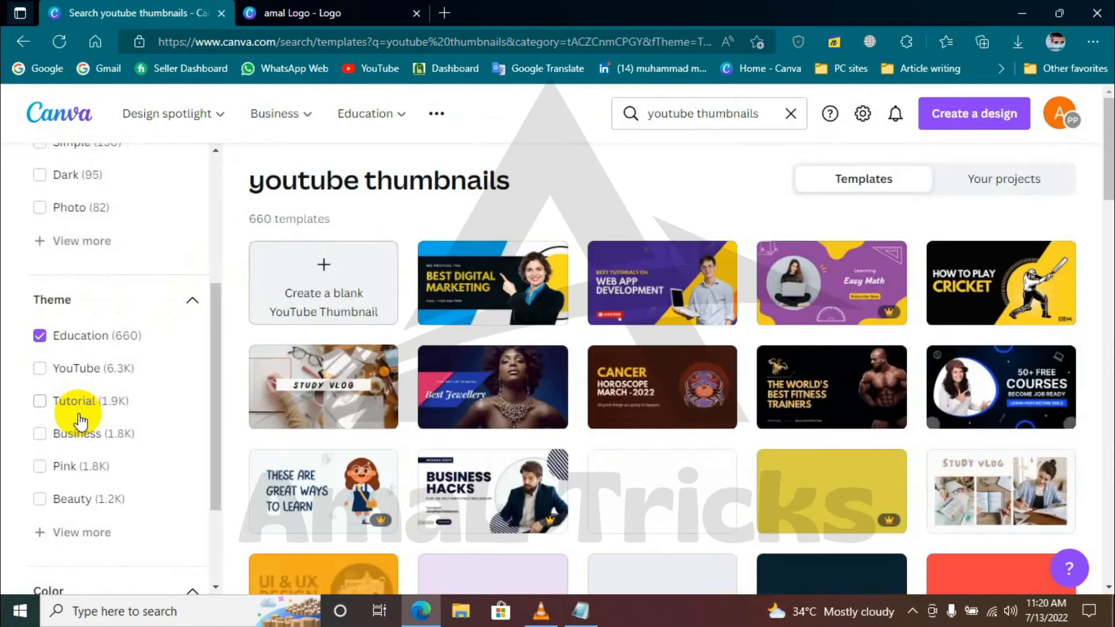
# Create a design from the purple "How to promote your business" template, check it, and return to the template results.
pyautogui.click(1108, 455)
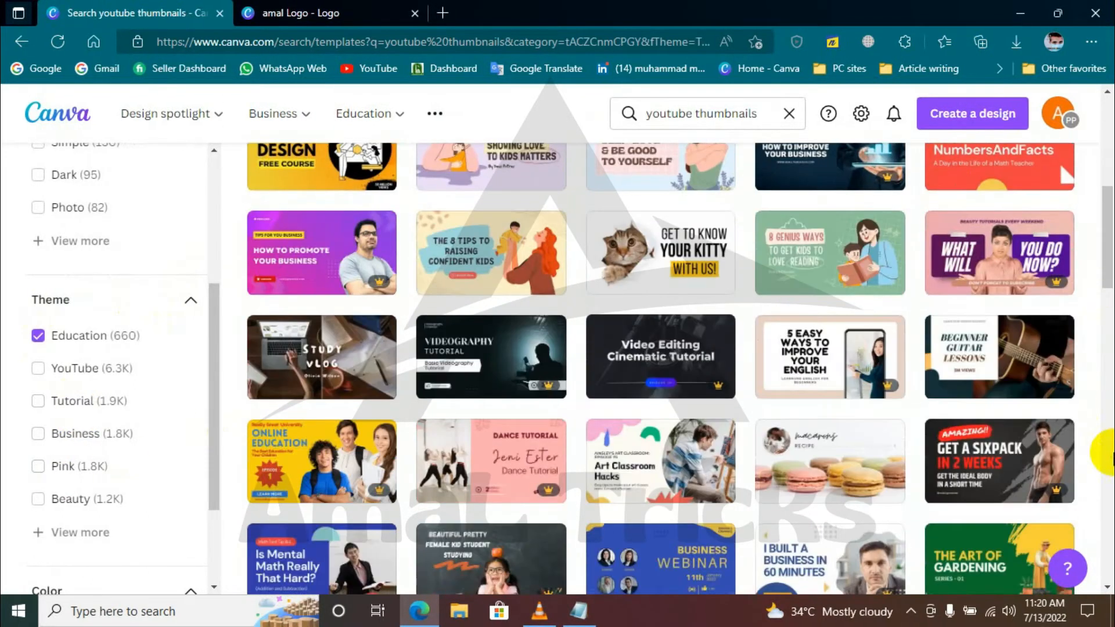
pyautogui.click(292, 259)
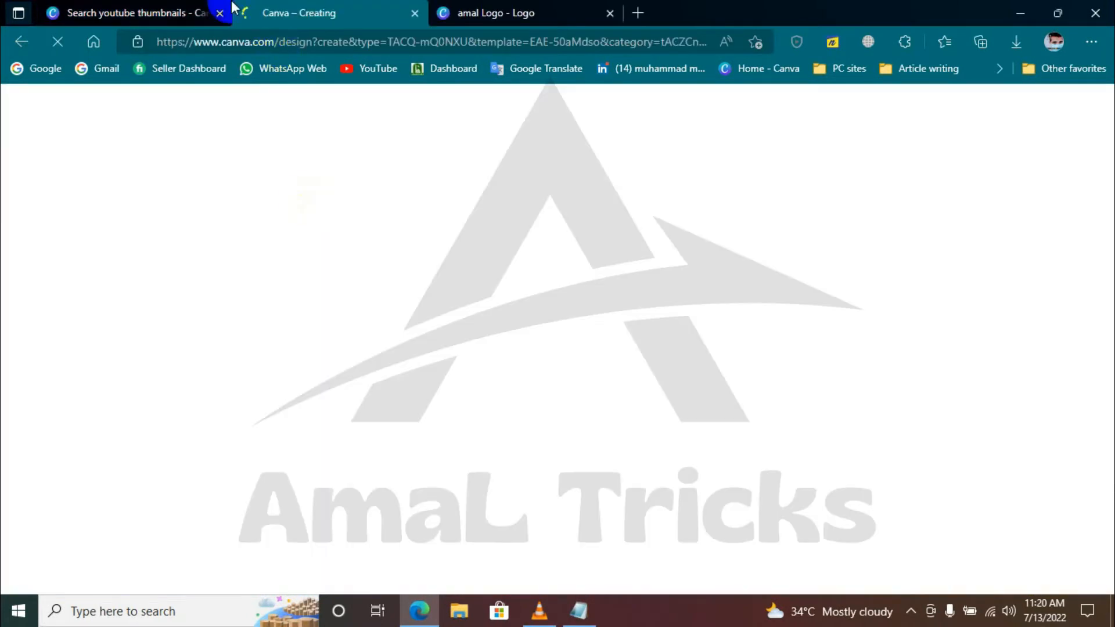
pyautogui.click(168, 8)
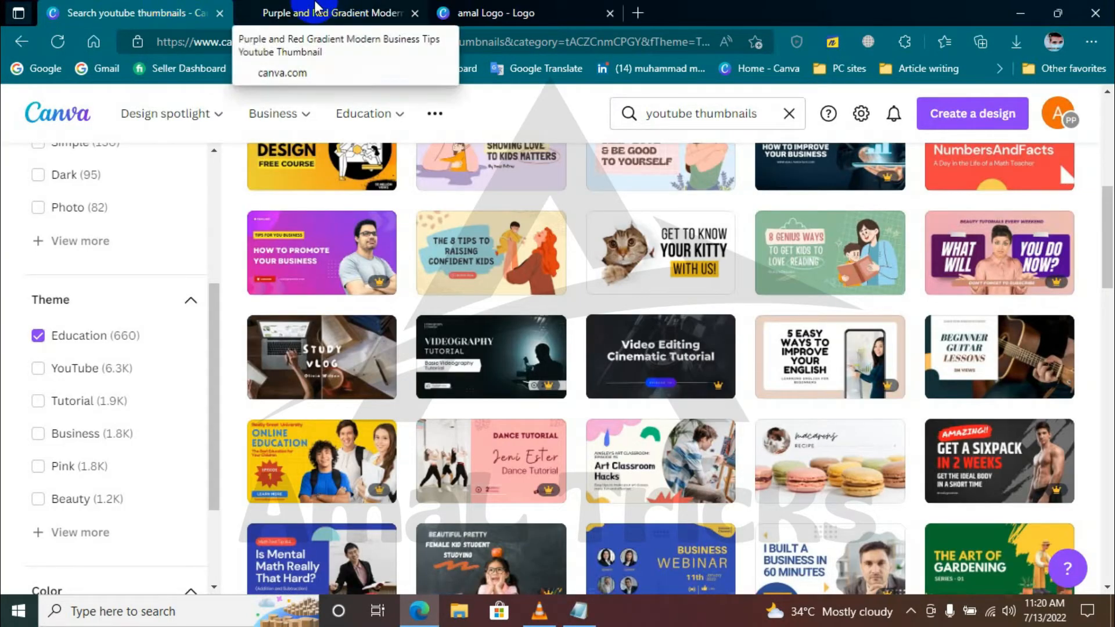
pyautogui.click(1103, 334)
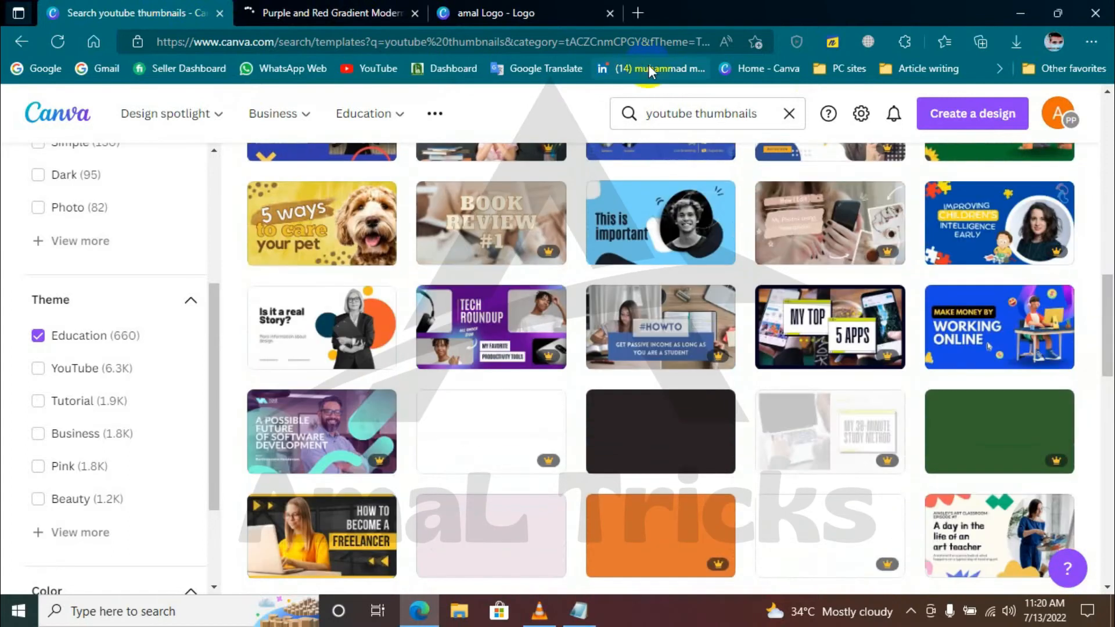
pyautogui.click(324, 13)
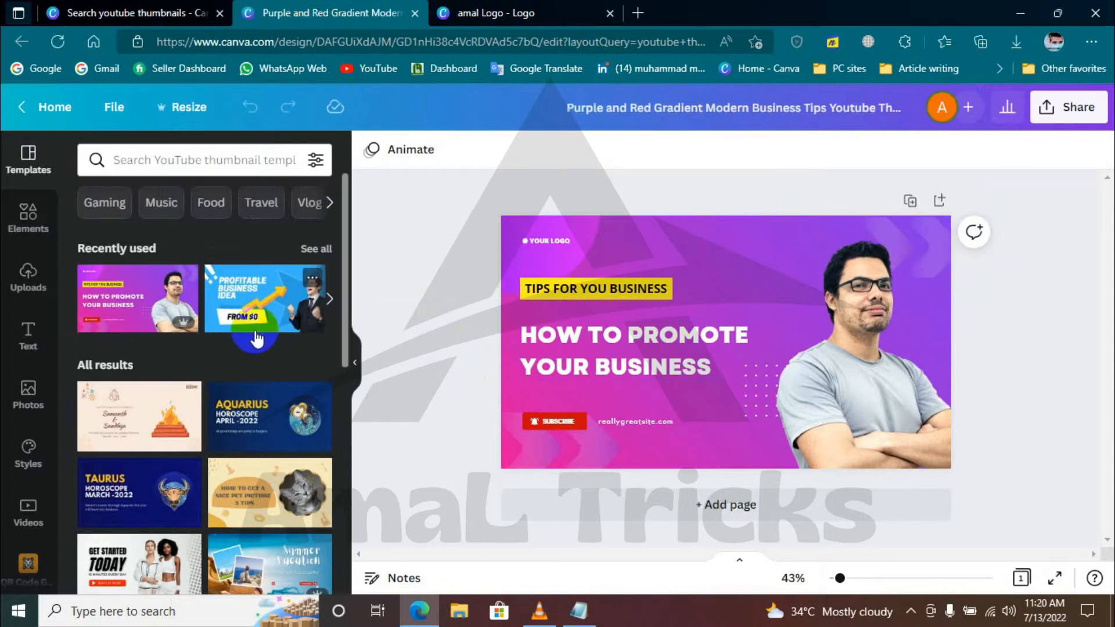
pyautogui.click(191, 12)
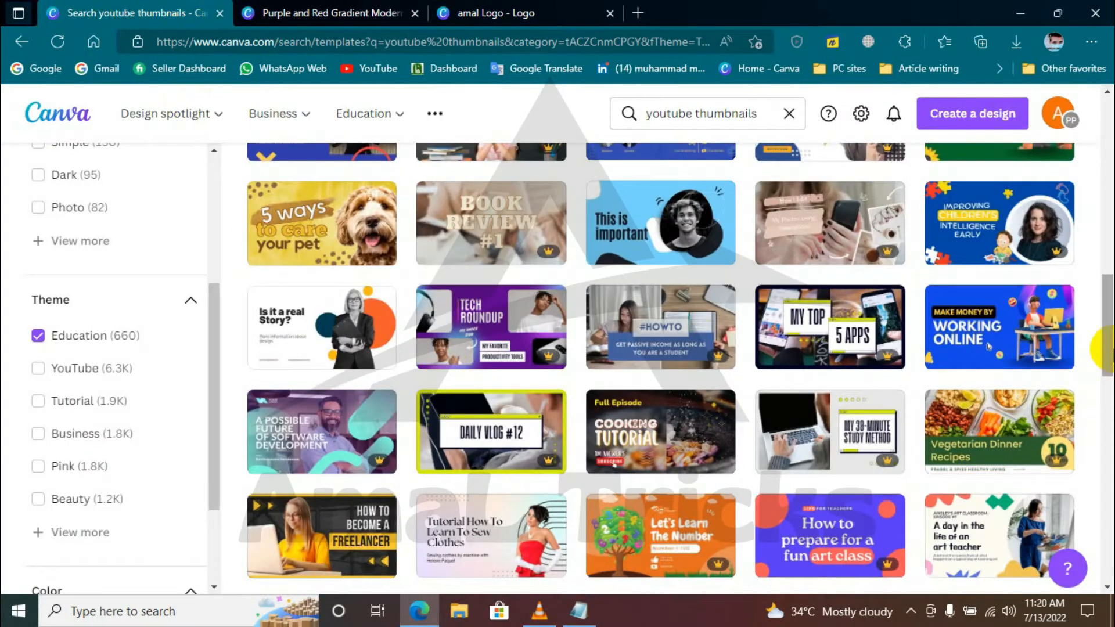
# Create another design from the blue "Make money by working online" template and return to the template results.
pyautogui.moveTo(1113, 334); pyautogui.dragTo(1110, 417)
pyautogui.click(991, 305)
pyautogui.click(172, 9)
pyautogui.scroll(-3, 1108, 417)
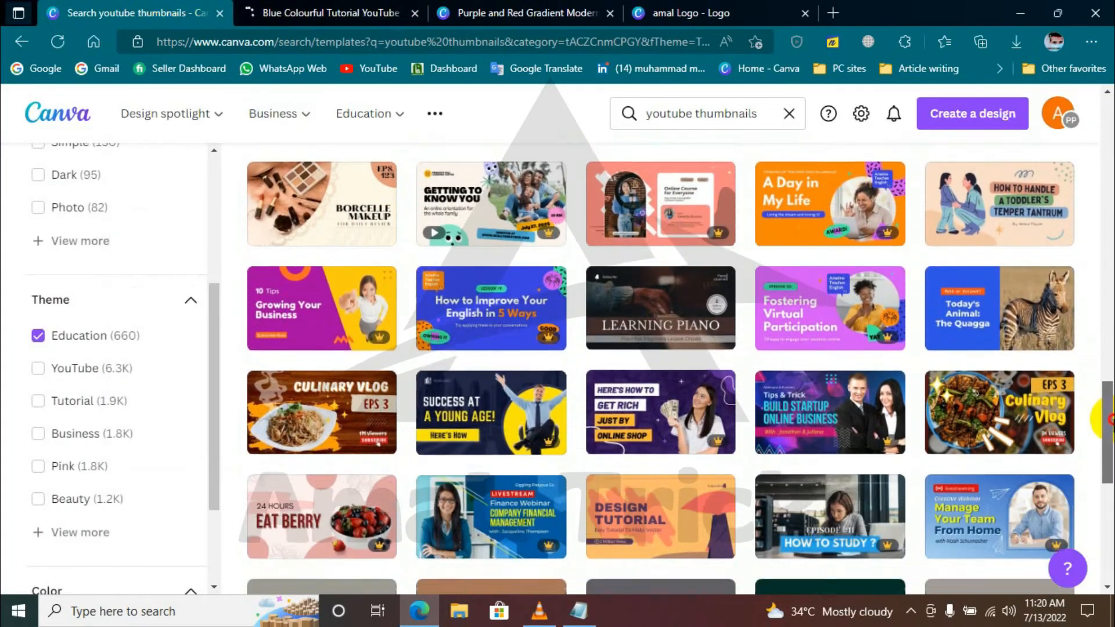
# Remove the photo of the man from the purple business tips thumbnail.
pyautogui.click(395, 14)
pyautogui.click(500, 13)
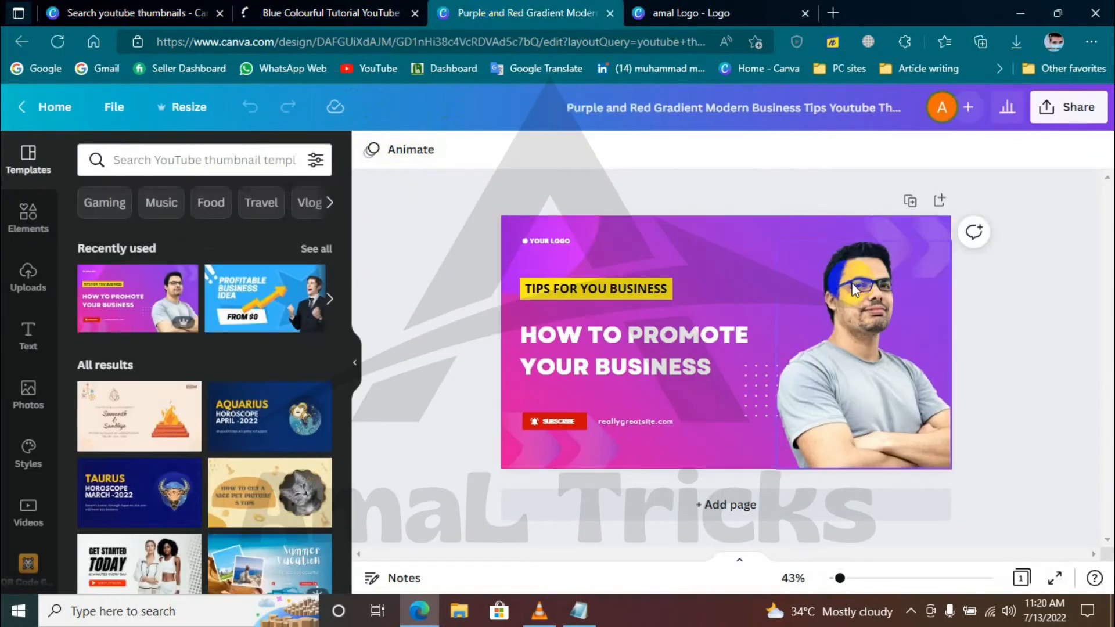
pyautogui.click(854, 297)
pyautogui.rightClick(854, 296)
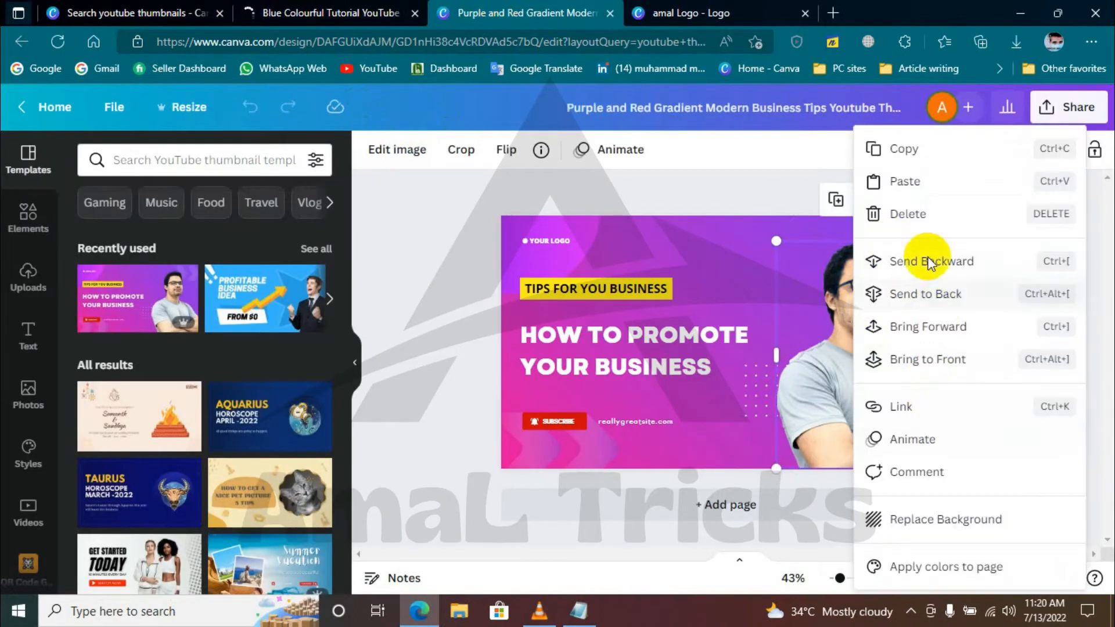
pyautogui.click(951, 293)
# Copy the illustration of the person working at a desk from the blue tutorial thumbnail.
pyautogui.click(329, 13)
pyautogui.click(849, 342)
pyautogui.rightClick(849, 343)
pyautogui.click(886, 150)
# Paste the desk illustration into the purple thumbnail and place it on the right, where the man's photo was.
pyautogui.click(507, 6)
pyautogui.rightClick(1036, 325)
pyautogui.rightClick(707, 281)
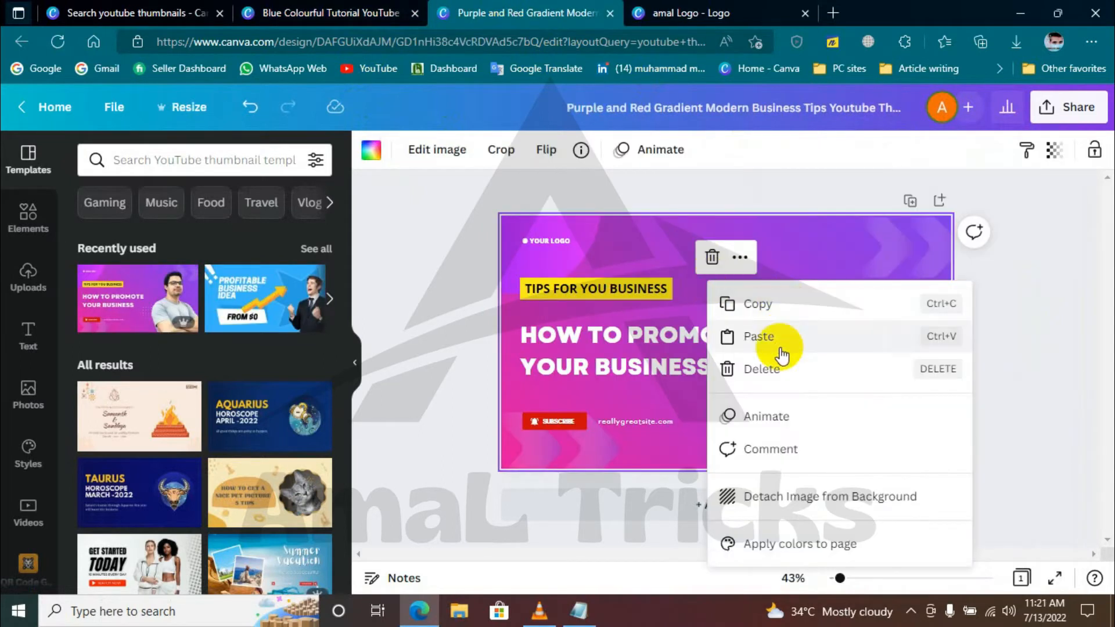
pyautogui.click(781, 338)
pyautogui.click(216, 141)
pyautogui.moveTo(850, 318); pyautogui.dragTo(837, 368)
# Move the purple thumbnail's white dot pattern left, out from behind the desk illustration.
pyautogui.click(326, 12)
pyautogui.click(516, 13)
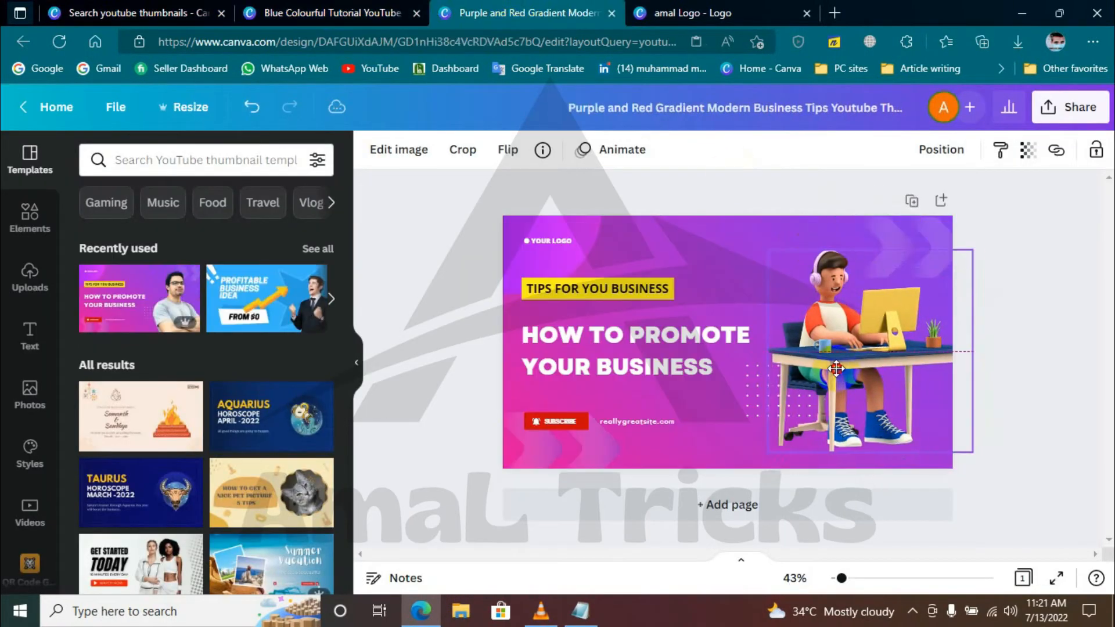
pyautogui.click(749, 401)
pyautogui.moveTo(759, 397); pyautogui.dragTo(684, 418)
# Replace the main heading with "WHAT IS ENABLERS" and enlarge it to font size 71.8, wrapped over two lines.
pyautogui.click(608, 366)
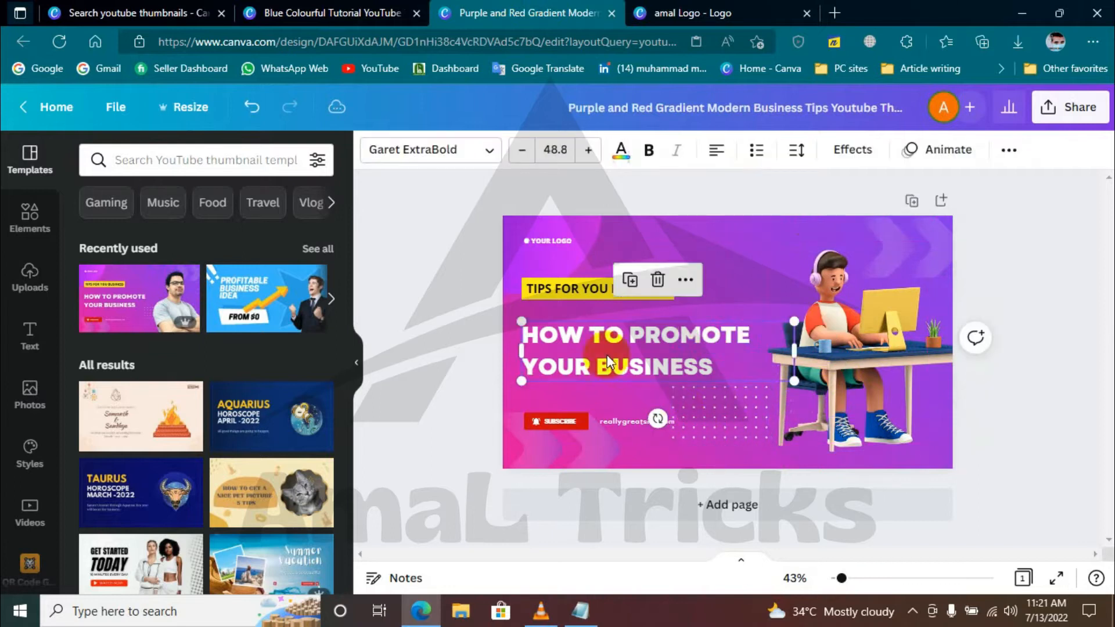
pyautogui.write('WHAT IS ENAB')
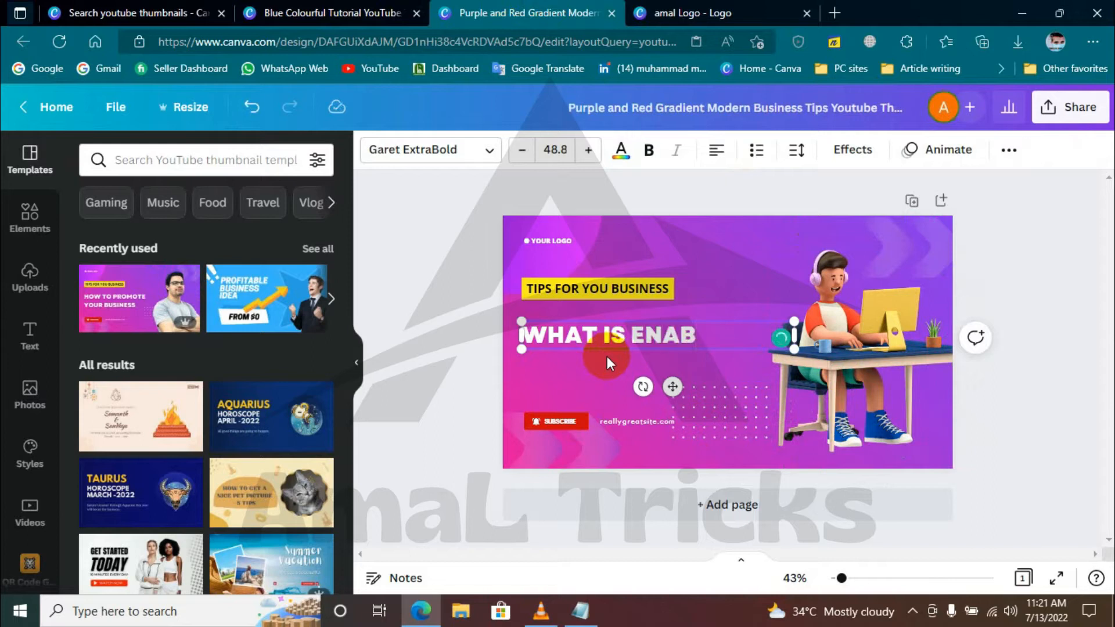
pyautogui.write('LERS')
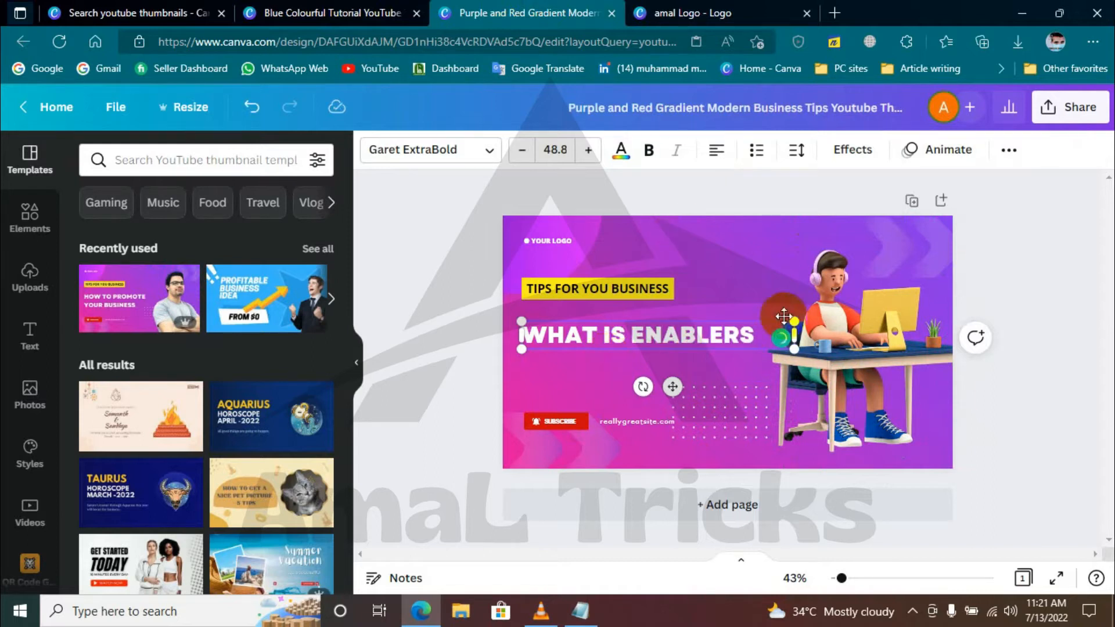
pyautogui.moveTo(794, 337); pyautogui.dragTo(746, 401)
pyautogui.click(657, 339)
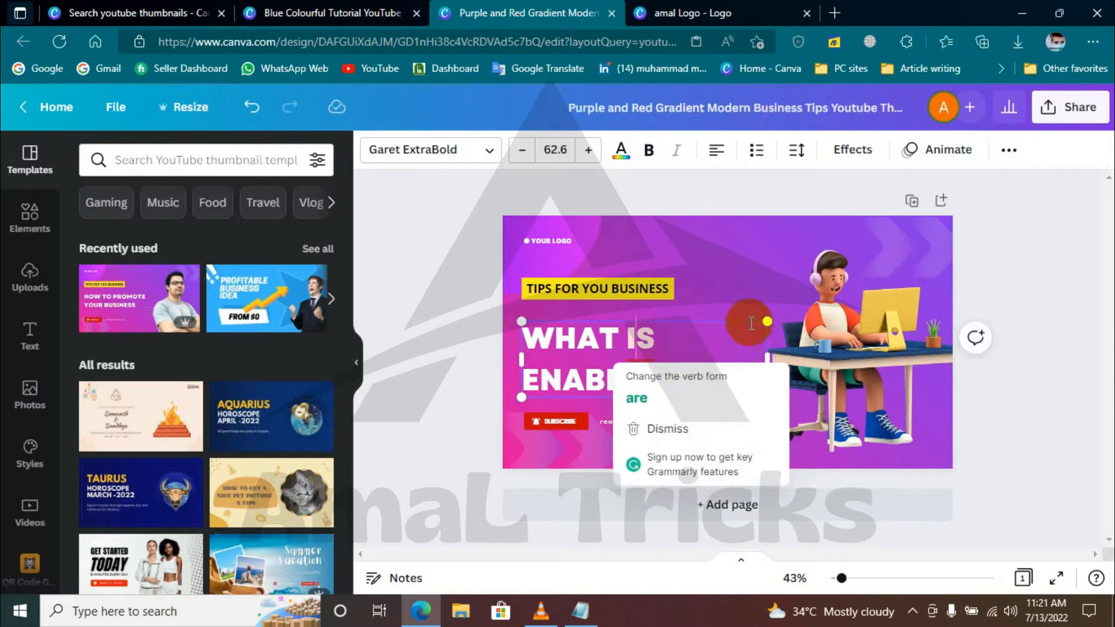
pyautogui.moveTo(765, 322); pyautogui.dragTo(807, 305)
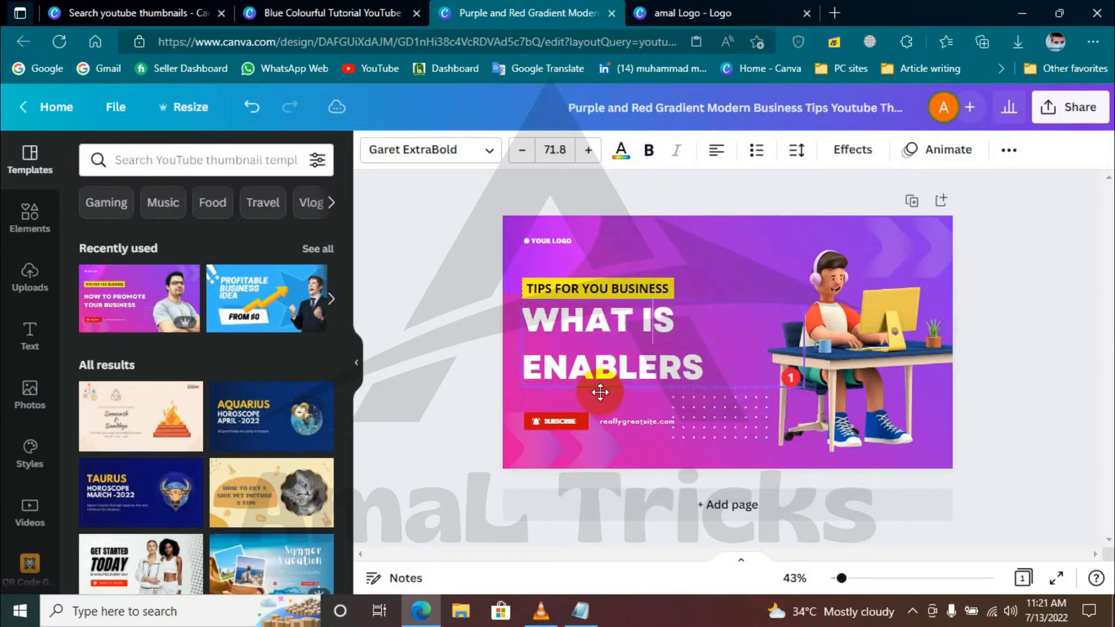
# Delete the "YOUR LOGO" placeholder text and the dot beside it from the purple thumbnail.
pyautogui.click(653, 286)
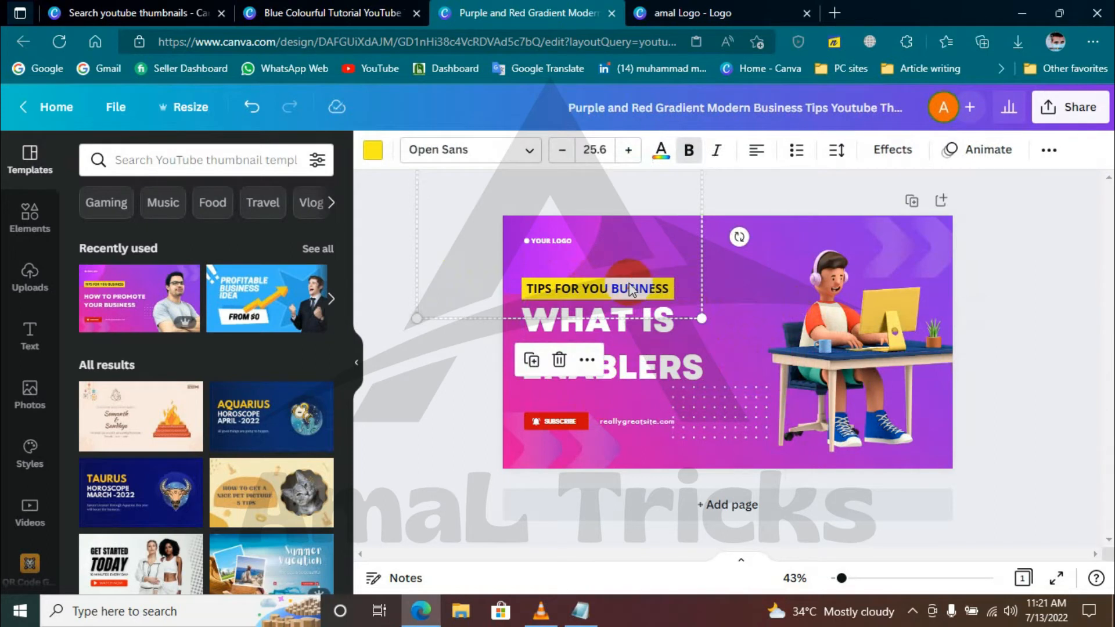
pyautogui.moveTo(727, 186); pyautogui.dragTo(645, 270)
pyautogui.click(720, 193)
pyautogui.click(538, 240)
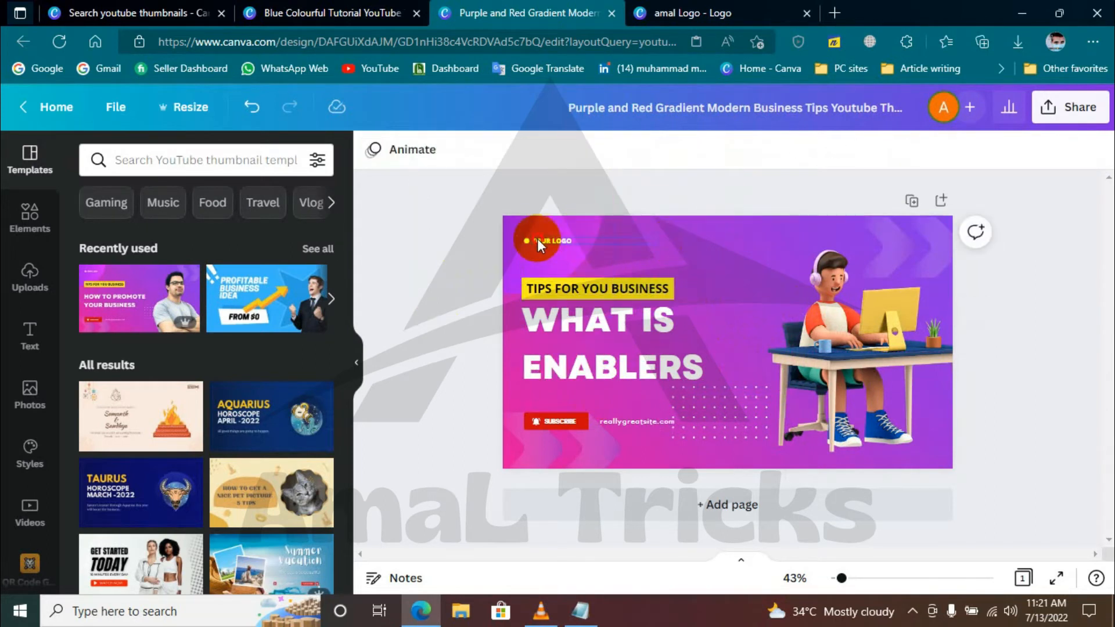
pyautogui.rightClick(542, 242)
pyautogui.click(574, 327)
pyautogui.rightClick(525, 239)
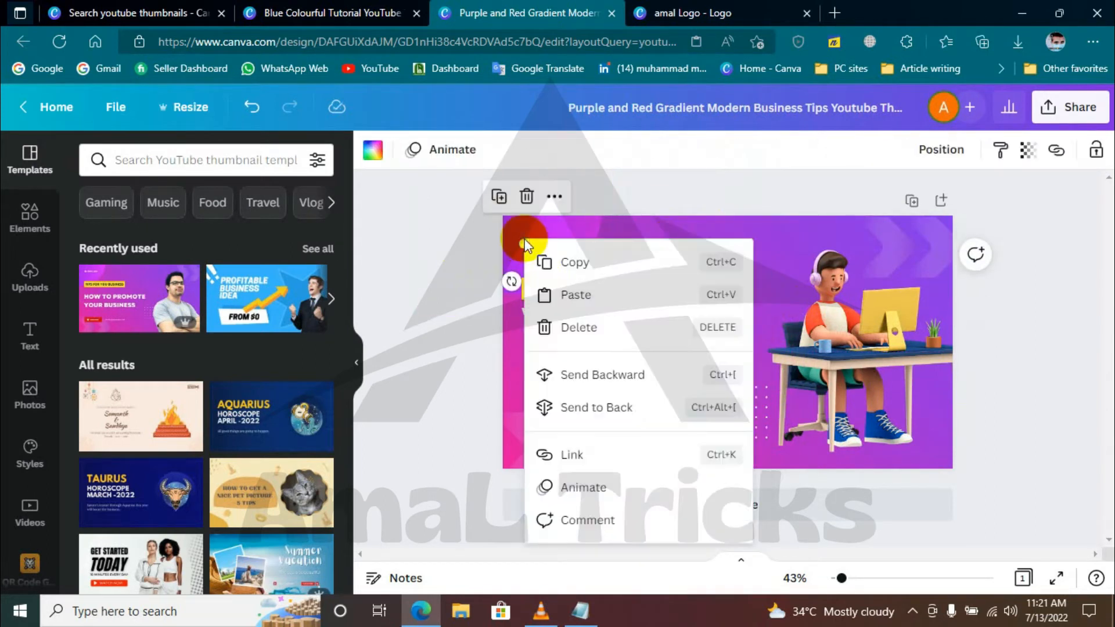
pyautogui.click(576, 327)
# Move the yellow "TIPS FOR YOU BUSINESS" banner to the thumbnail's top edge, enlarge it to font size 48.8, and lower the desk illustration slightly.
pyautogui.moveTo(607, 282); pyautogui.dragTo(709, 234)
pyautogui.moveTo(790, 254); pyautogui.dragTo(954, 269)
pyautogui.moveTo(684, 247); pyautogui.dragTo(689, 248)
pyautogui.moveTo(871, 367); pyautogui.dragTo(874, 384)
# Undo the separate shift of the banner text, and move the text and its yellow box together slightly up and left.
pyautogui.moveTo(739, 254); pyautogui.dragTo(726, 253)
pyautogui.hotkey('ctrl', 'z')
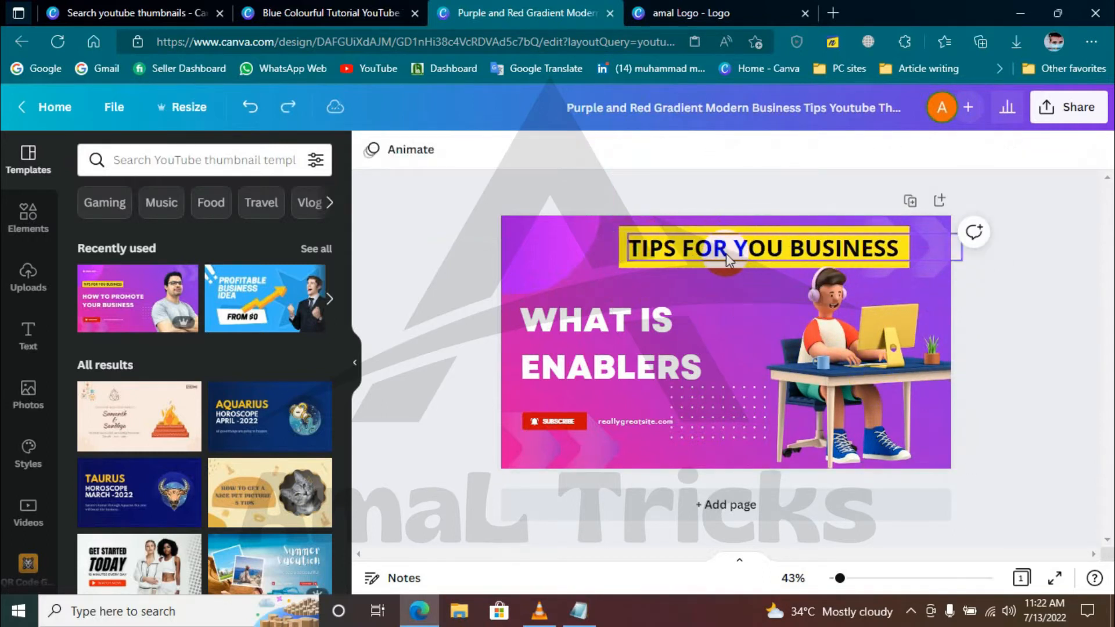
pyautogui.click(722, 247)
pyautogui.moveTo(718, 246); pyautogui.dragTo(714, 238)
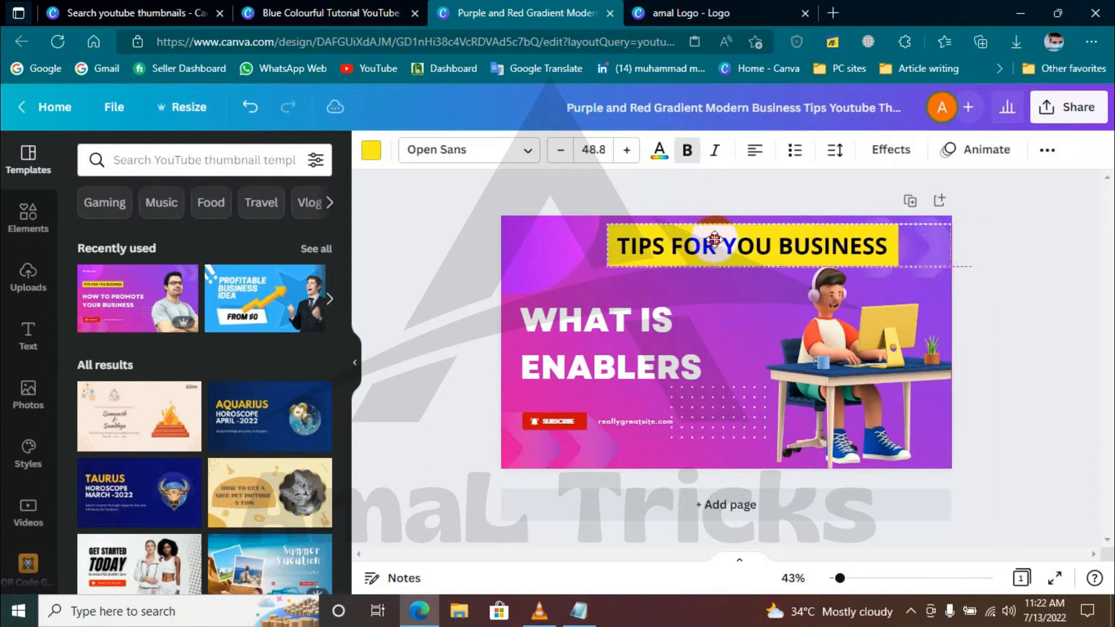
pyautogui.click(1022, 310)
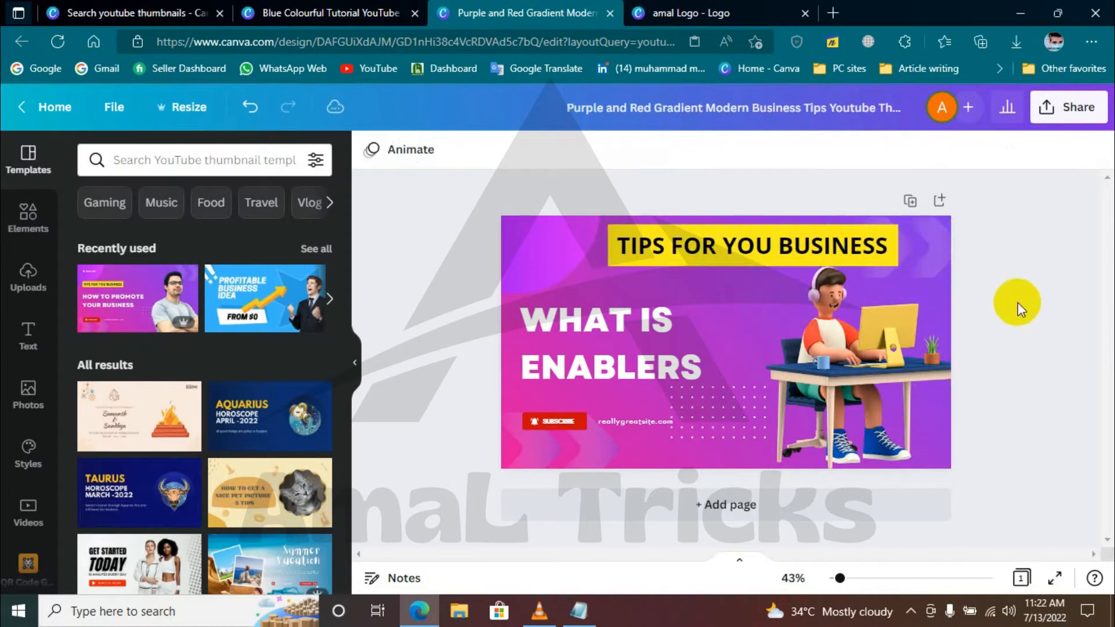
# Replace the yellow banner's text with "EARN MONEY FROM HOME".
pyautogui.doubleClick(854, 243)
pyautogui.click(897, 231)
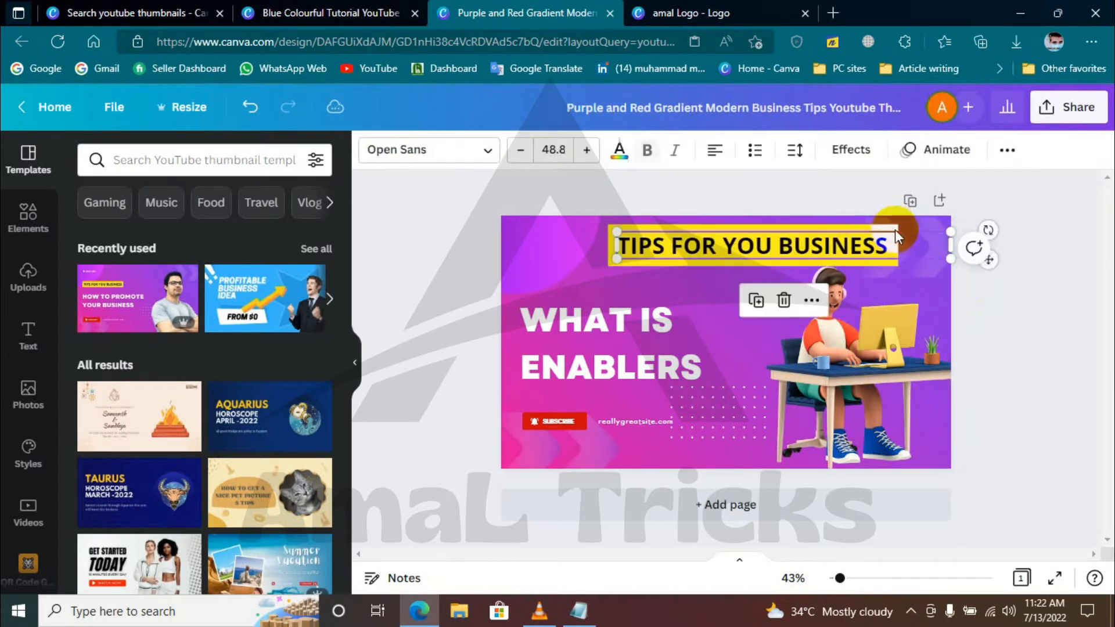
pyautogui.click(1054, 283)
pyautogui.click(621, 263)
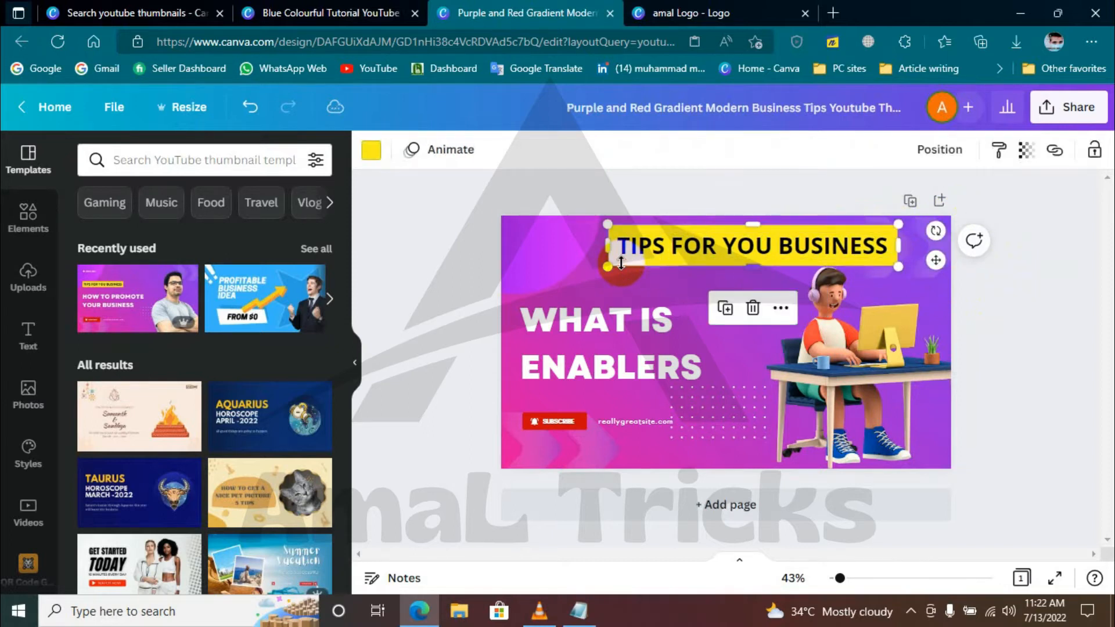
pyautogui.click(748, 249)
pyautogui.doubleClick(748, 249)
pyautogui.write('EARN MONEY FR')
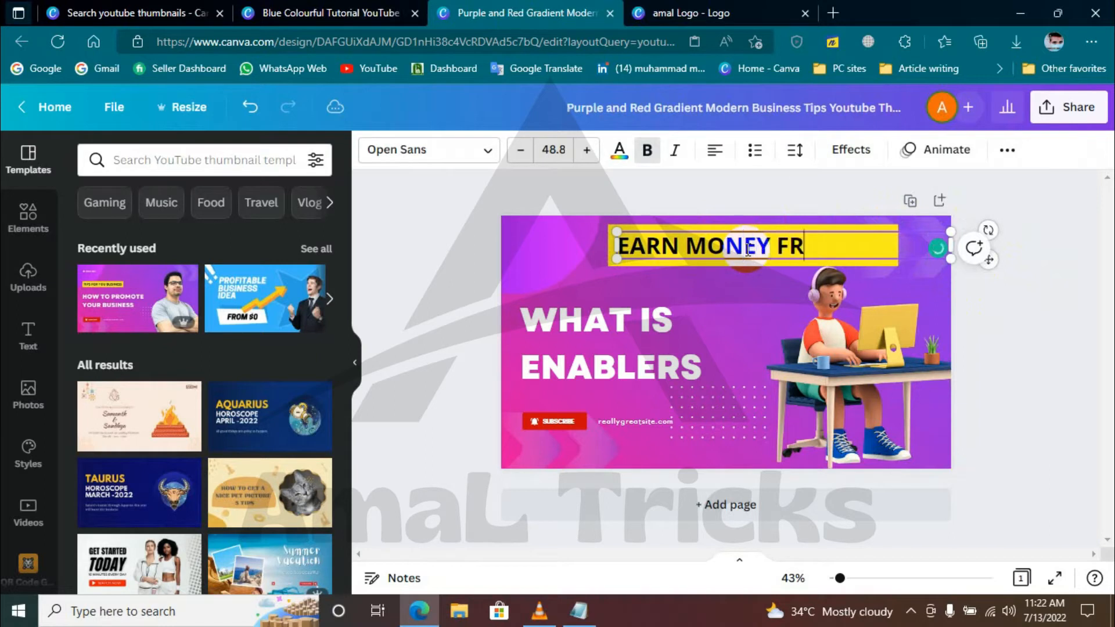
pyautogui.write('OM HOME')
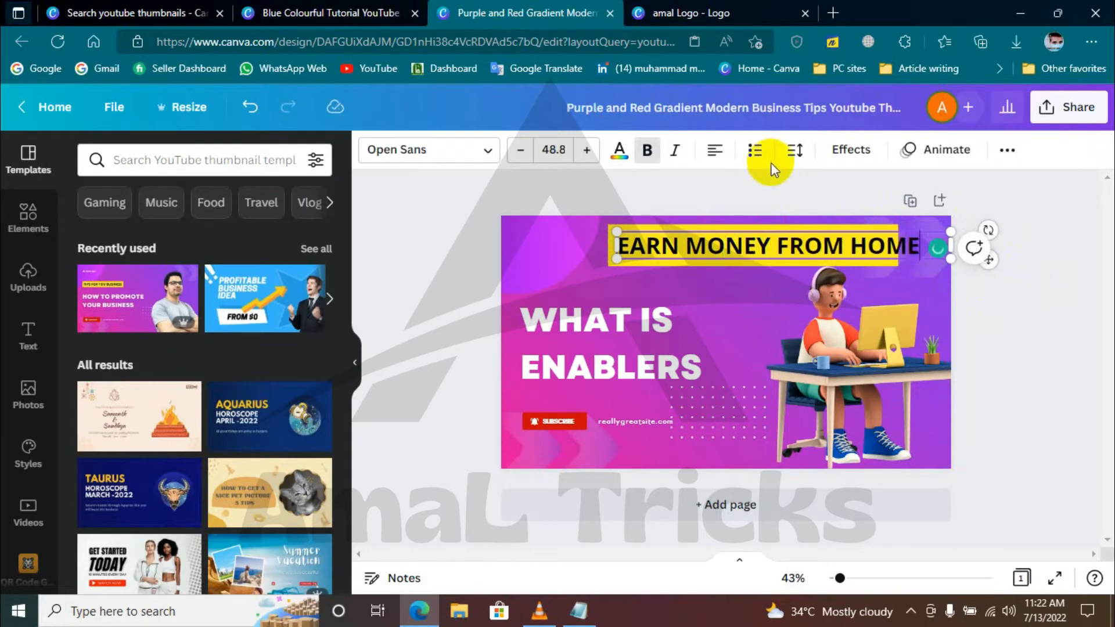
pyautogui.click(436, 340)
# Widen the yellow box behind the banner text and set the text's font to League Spartan.
pyautogui.click(617, 270)
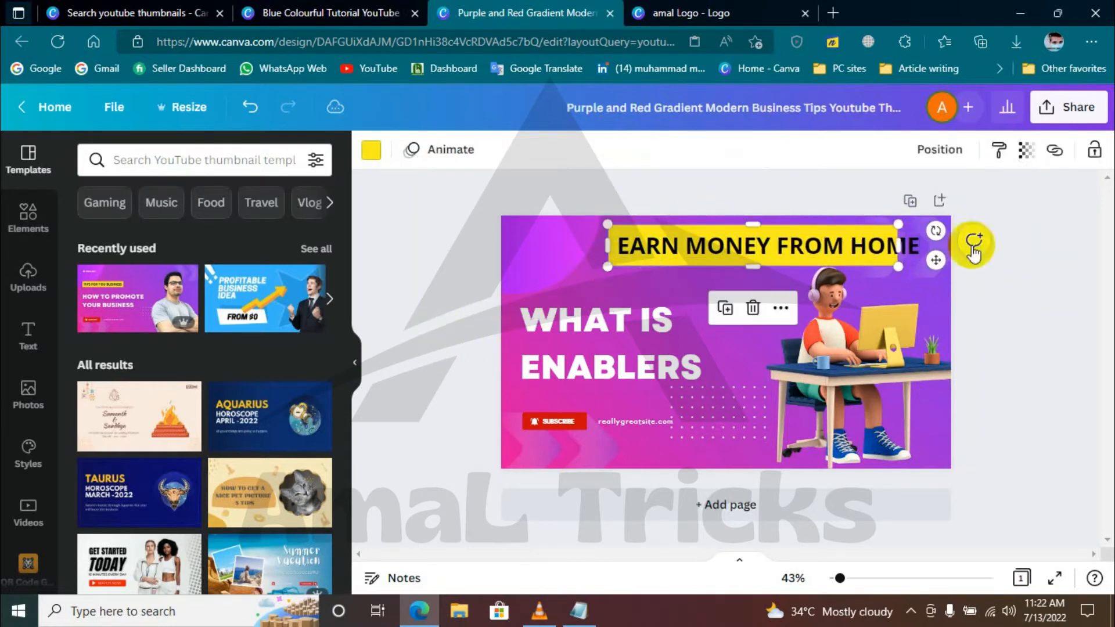
pyautogui.moveTo(919, 244); pyautogui.dragTo(956, 235)
pyautogui.click(442, 149)
pyautogui.click(209, 199)
pyautogui.click(649, 149)
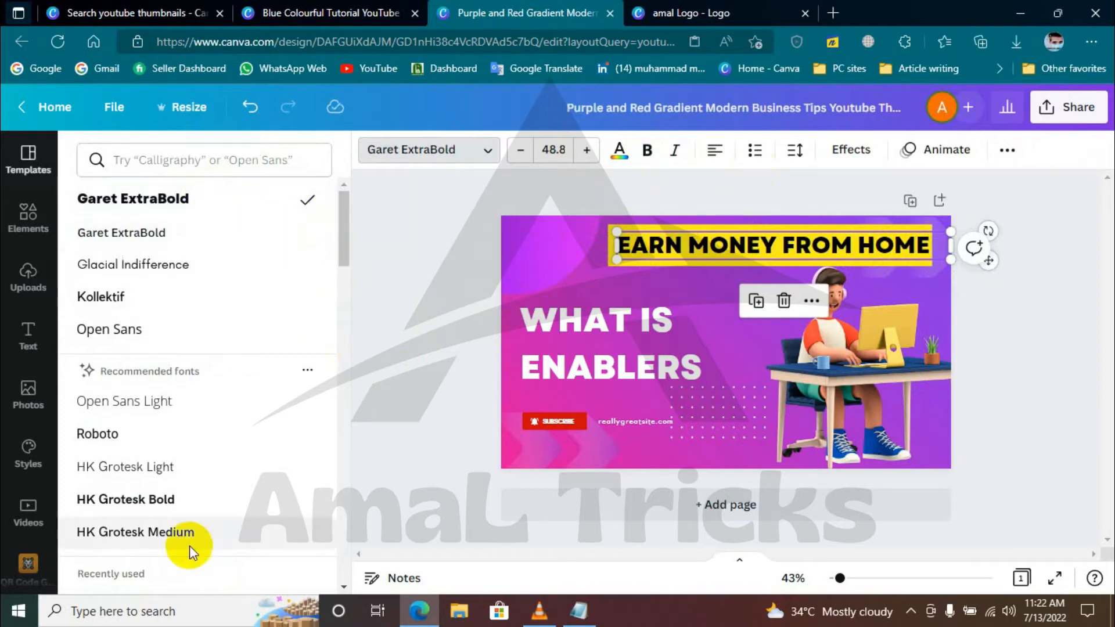
pyautogui.moveTo(341, 249); pyautogui.dragTo(343, 274)
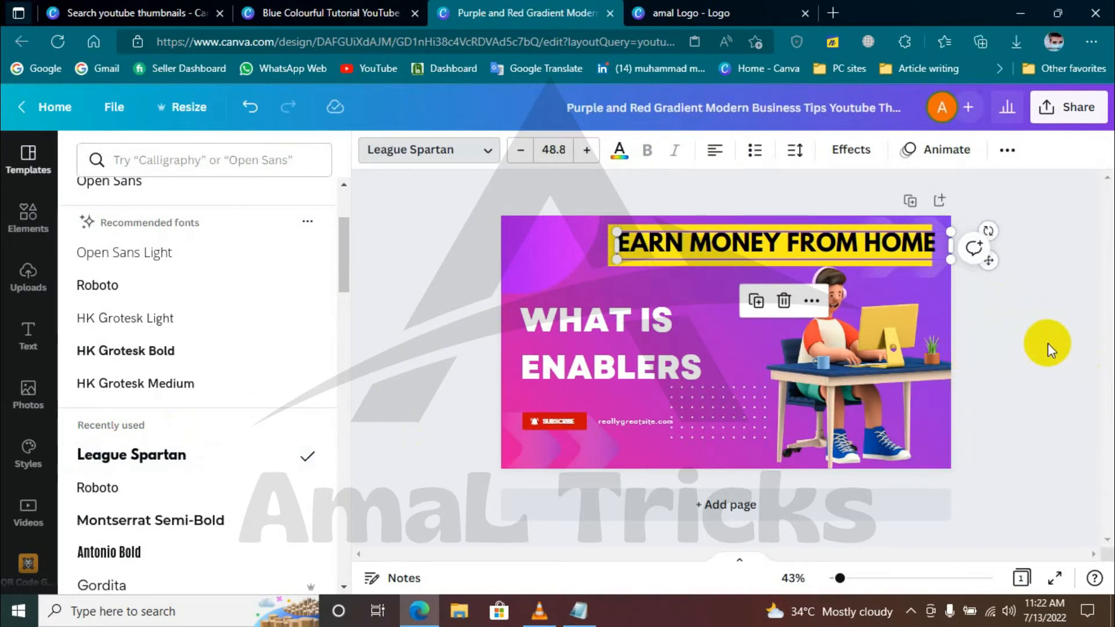
pyautogui.click(1048, 344)
# Resize the yellow box to about 950 by 120 and center the "EARN MONEY FROM HOME" text inside it.
pyautogui.click(813, 262)
pyautogui.moveTo(948, 244); pyautogui.dragTo(944, 247)
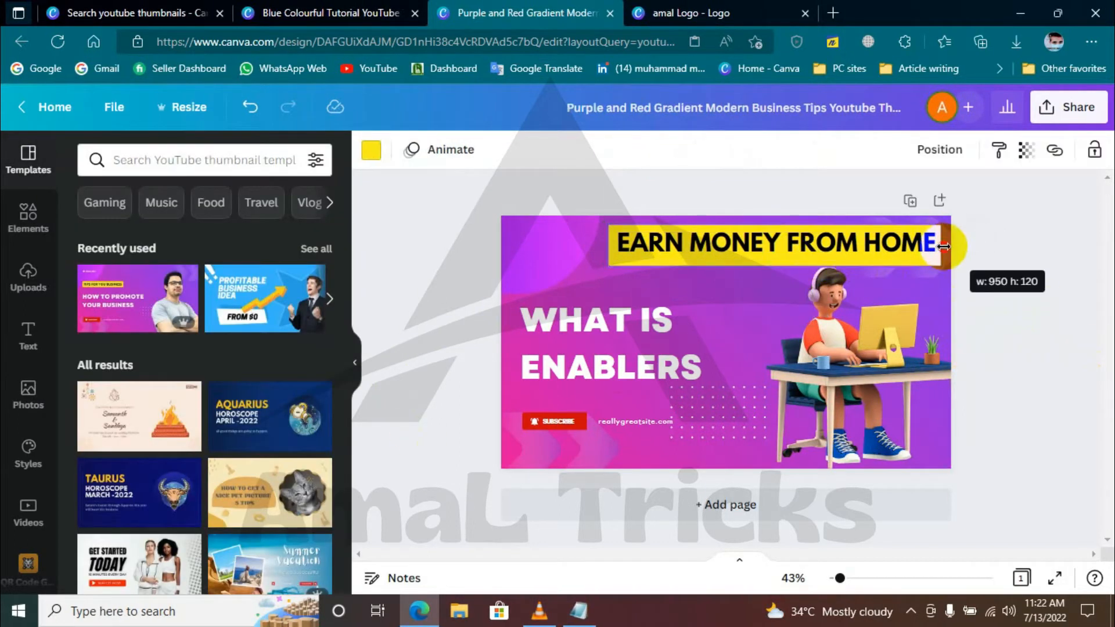
pyautogui.click(848, 244)
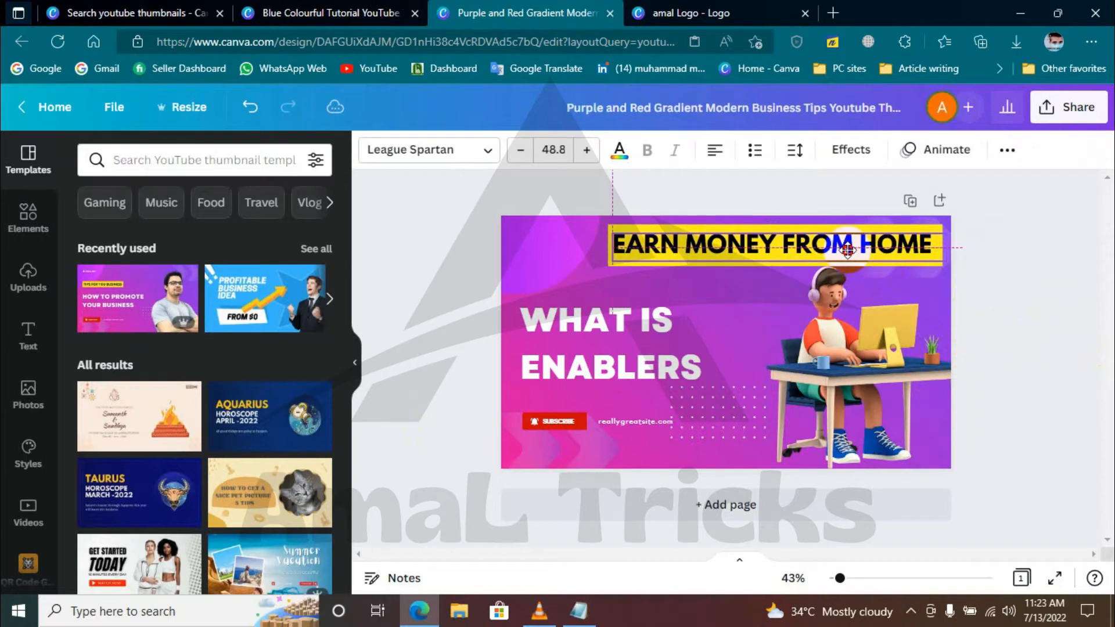
pyautogui.click(723, 194)
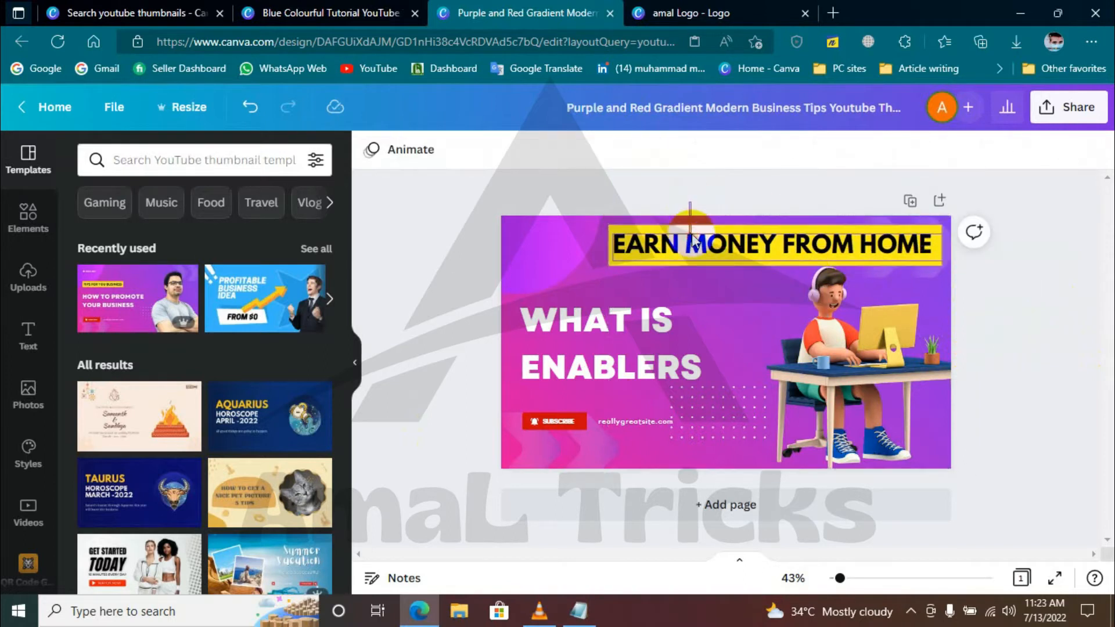
# Adjust the layout by shifting the desk illustration and dot pattern right and down, and the main heading slightly up and right.
pyautogui.click(763, 274)
pyautogui.moveTo(765, 271); pyautogui.dragTo(776, 279)
pyautogui.click(1027, 459)
pyautogui.moveTo(613, 359); pyautogui.dragTo(617, 348)
pyautogui.moveTo(734, 437); pyautogui.dragTo(741, 453)
# Delete the website placeholder text and enlarge the SUBSCRIBE button to text size 26.
pyautogui.click(646, 423)
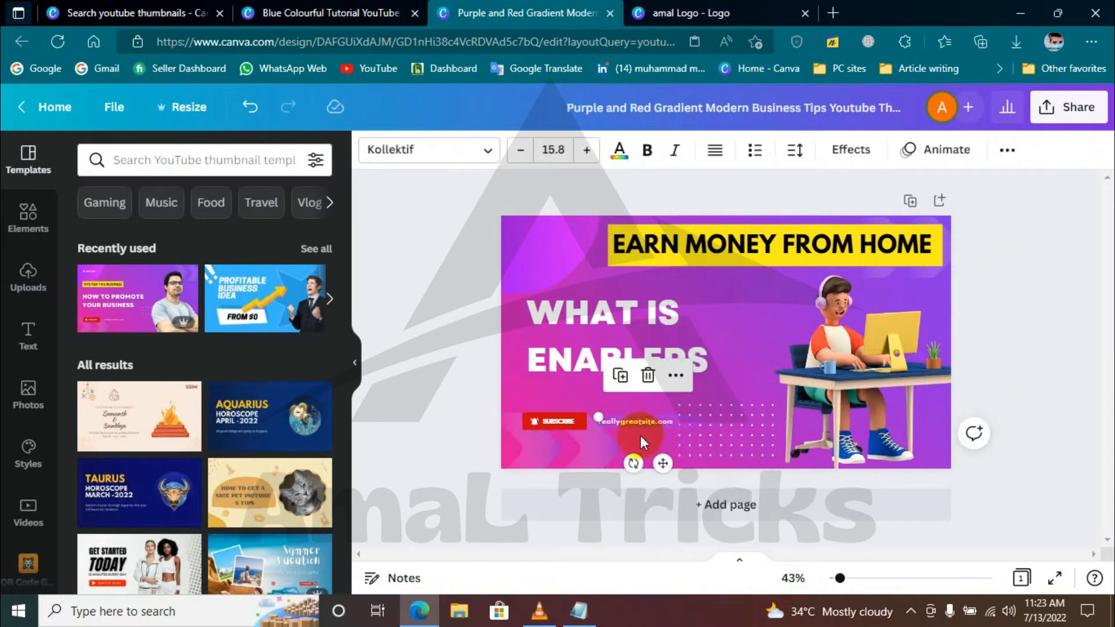
pyautogui.press('Delete')
pyautogui.click(545, 424)
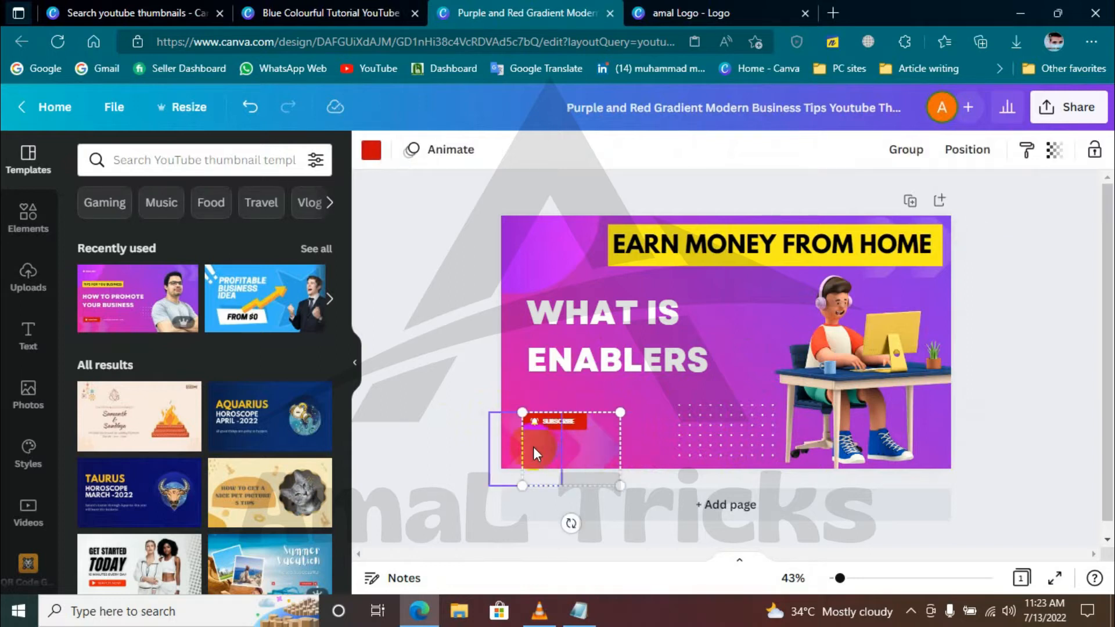
pyautogui.click(538, 420)
pyautogui.moveTo(580, 427); pyautogui.dragTo(636, 445)
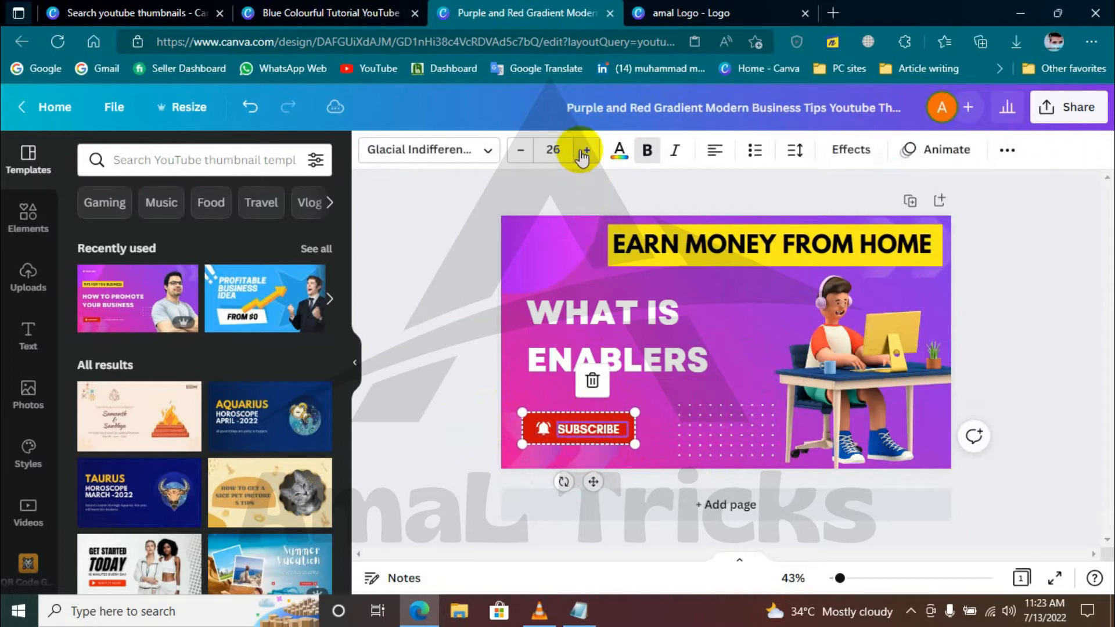
# Increase the SUBSCRIBE text to size 27 and move the button closer to the thumbnail's lower-left corner.
pyautogui.click(453, 458)
pyautogui.moveTo(602, 429); pyautogui.dragTo(592, 440)
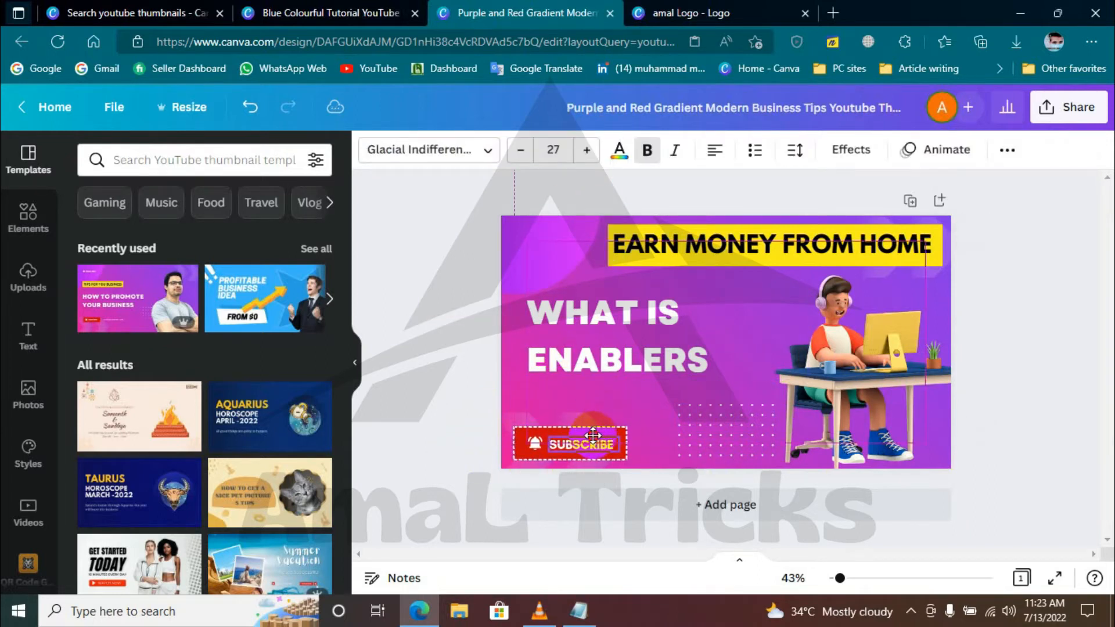
pyautogui.click(409, 324)
# Copy the Amal Tricks logo from the open "amal Logo" design.
pyautogui.click(685, 13)
pyautogui.rightClick(719, 326)
pyautogui.click(769, 213)
# Paste the logo into the purple thumbnail, shrink it, and place it in the upper-left corner beside the yellow banner.
pyautogui.click(519, 12)
pyautogui.rightClick(748, 284)
pyautogui.click(793, 337)
pyautogui.moveTo(714, 324); pyautogui.dragTo(618, 271)
pyautogui.moveTo(570, 244); pyautogui.dragTo(548, 251)
pyautogui.click(410, 371)
# Add a question mark after "ENABLERS" in the main heading.
pyautogui.click(749, 372)
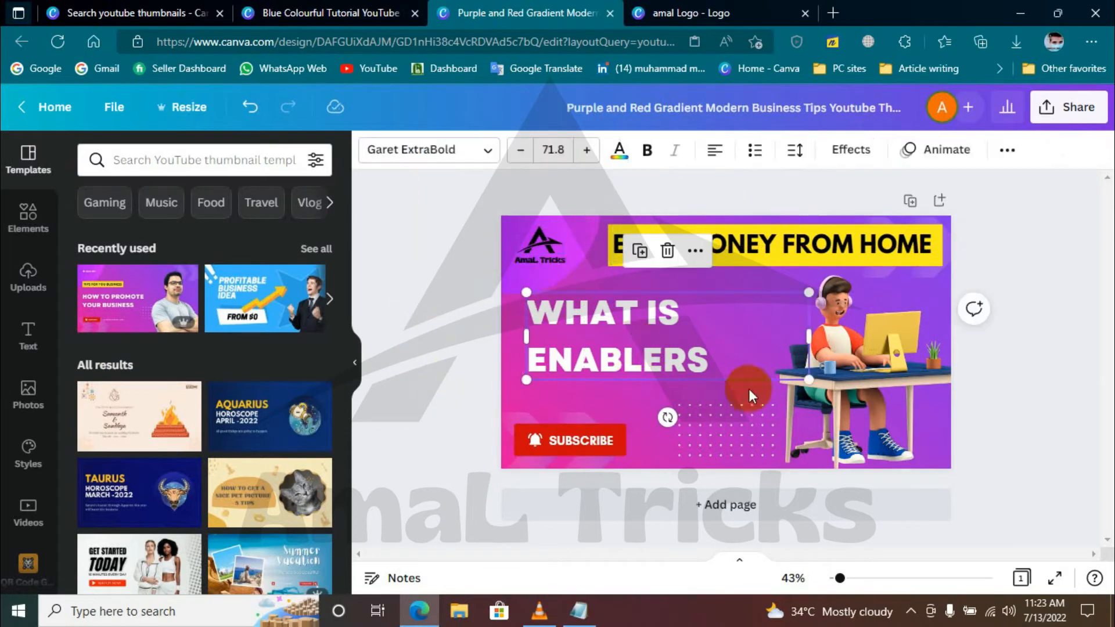
pyautogui.click(721, 363)
pyautogui.click(439, 361)
# Make a copy of the "WHAT IS ENABLERS ?" heading and color the copy black.
pyautogui.click(564, 338)
pyautogui.rightClick(581, 319)
pyautogui.click(642, 277)
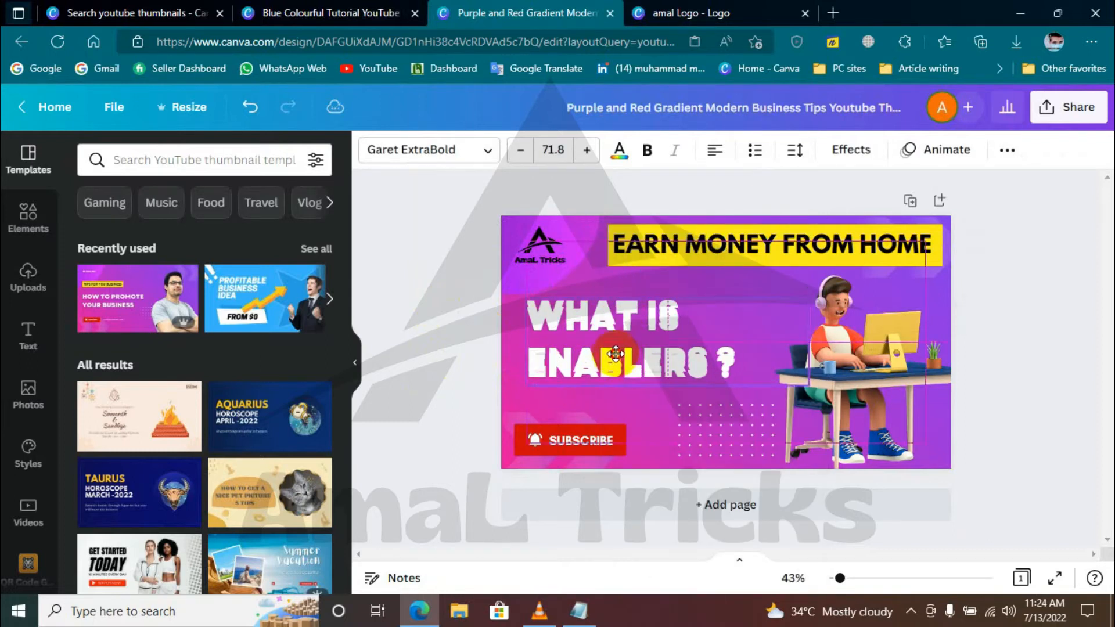
pyautogui.click(633, 154)
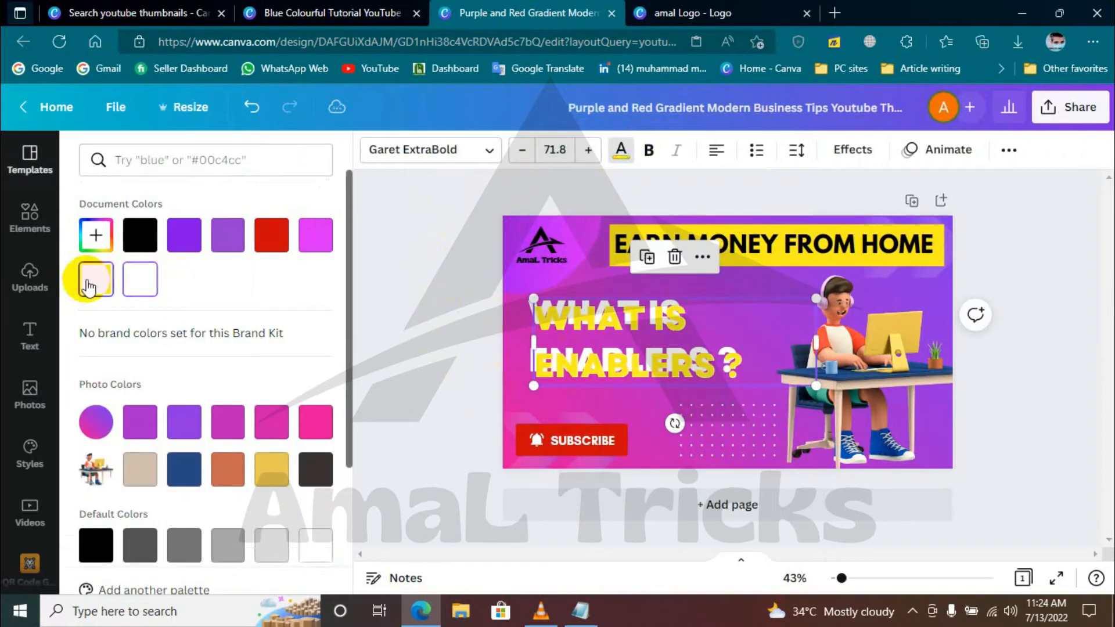
pyautogui.click(139, 235)
pyautogui.click(1009, 155)
pyautogui.click(846, 189)
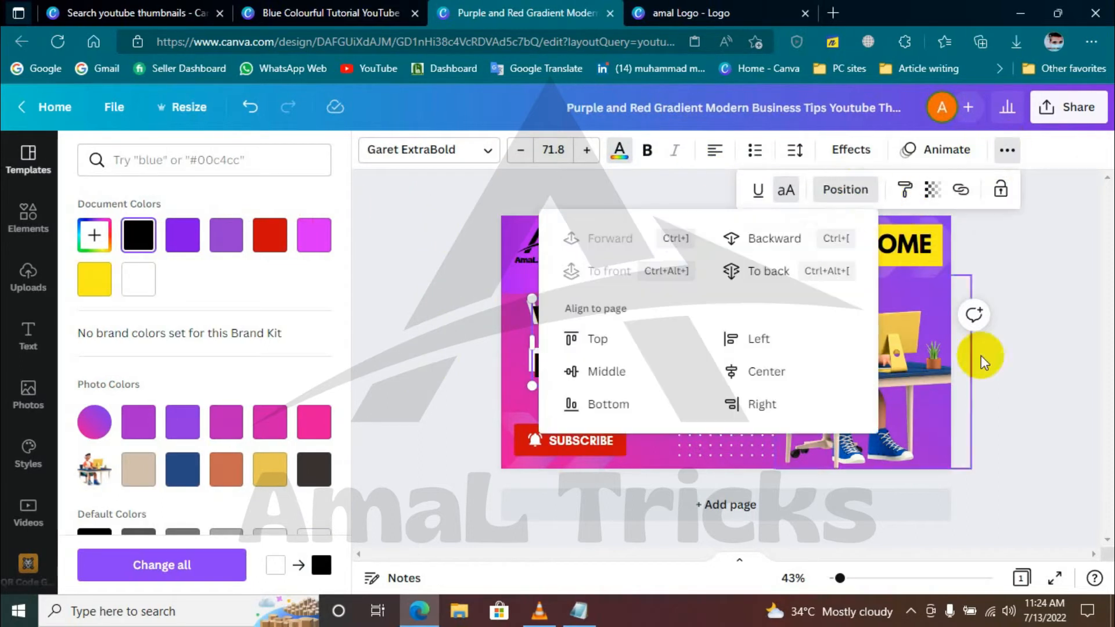
pyautogui.click(1039, 389)
pyautogui.click(684, 390)
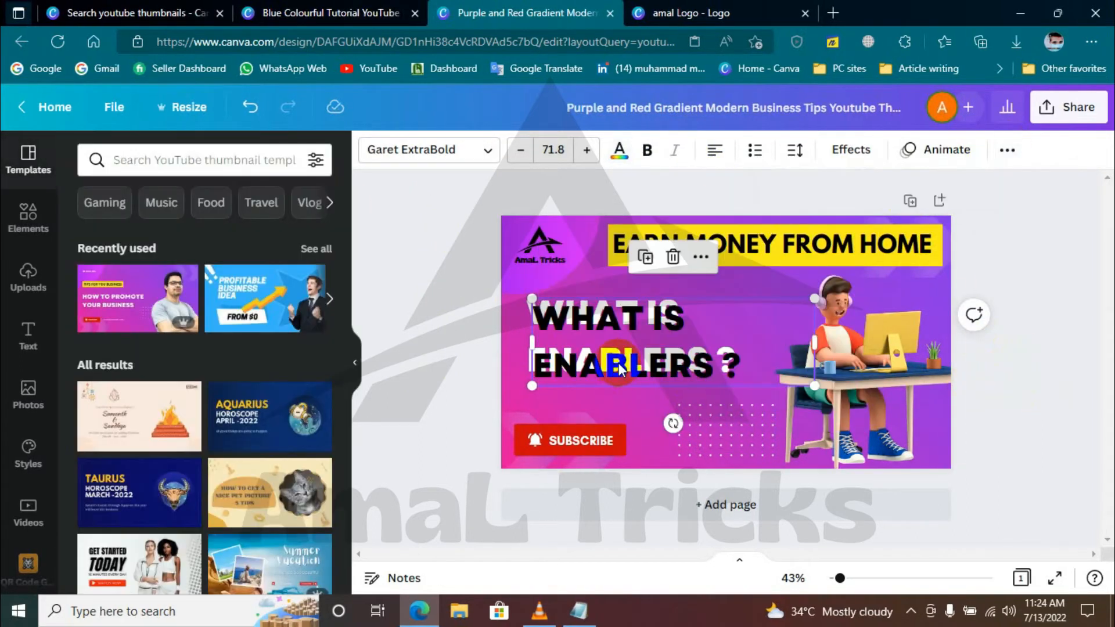
pyautogui.click(620, 369)
pyautogui.hotkey('ctrl', 'z')
pyautogui.hotkey('ctrl', 'z')
pyautogui.hotkey('ctrl', 'z')
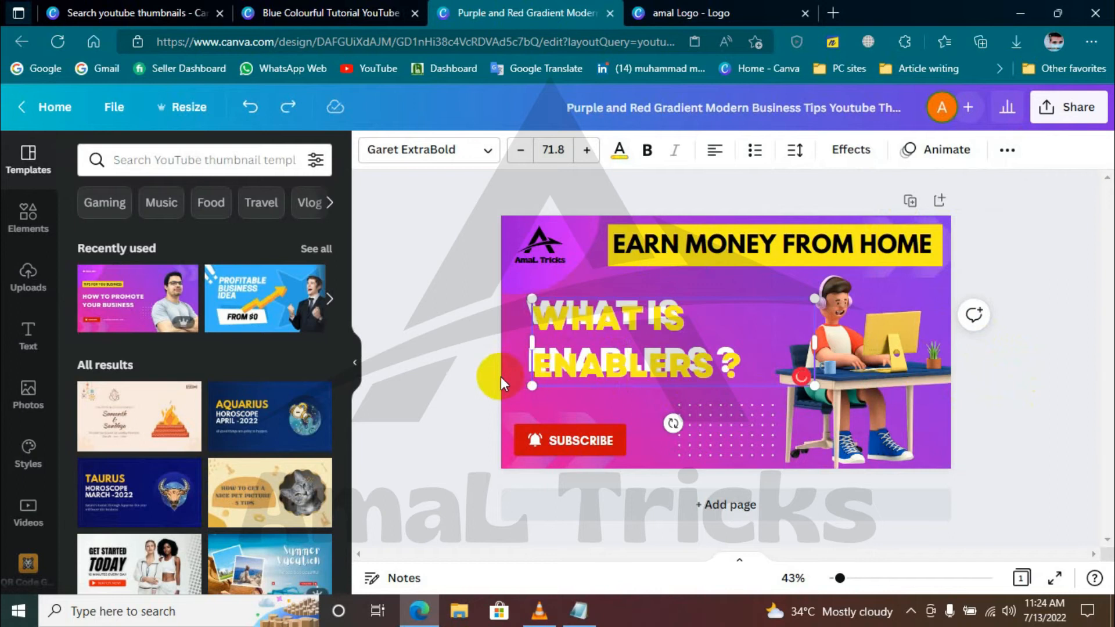
pyautogui.click(441, 389)
# Send the black heading copy one layer backward and shift the white heading closer to it to form a tight drop shadow.
pyautogui.click(610, 346)
pyautogui.click(1007, 150)
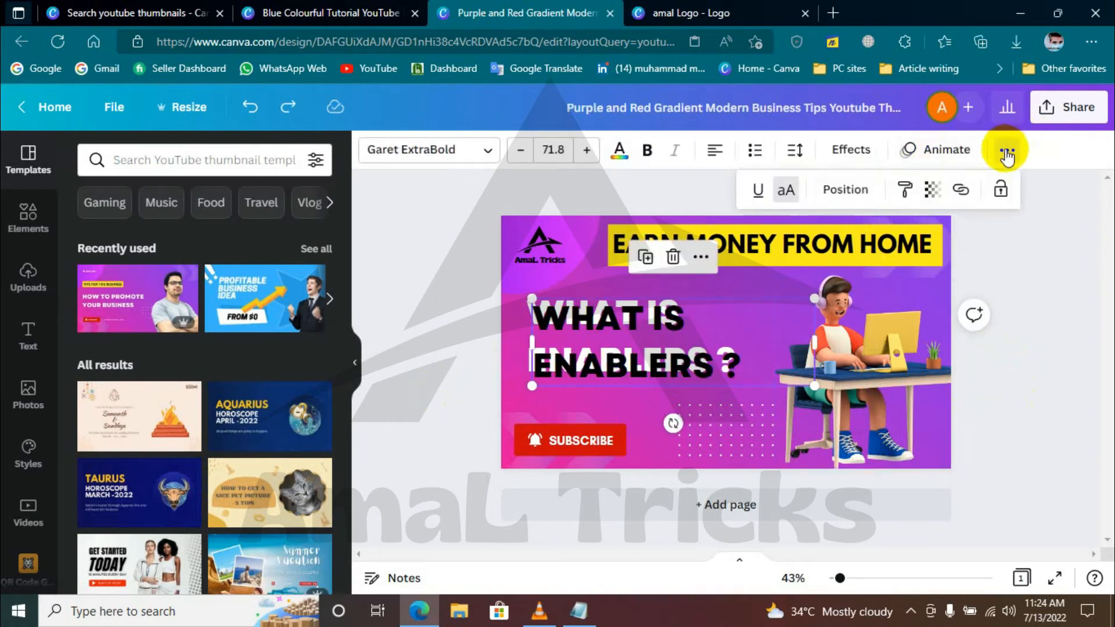
pyautogui.click(846, 189)
pyautogui.click(772, 239)
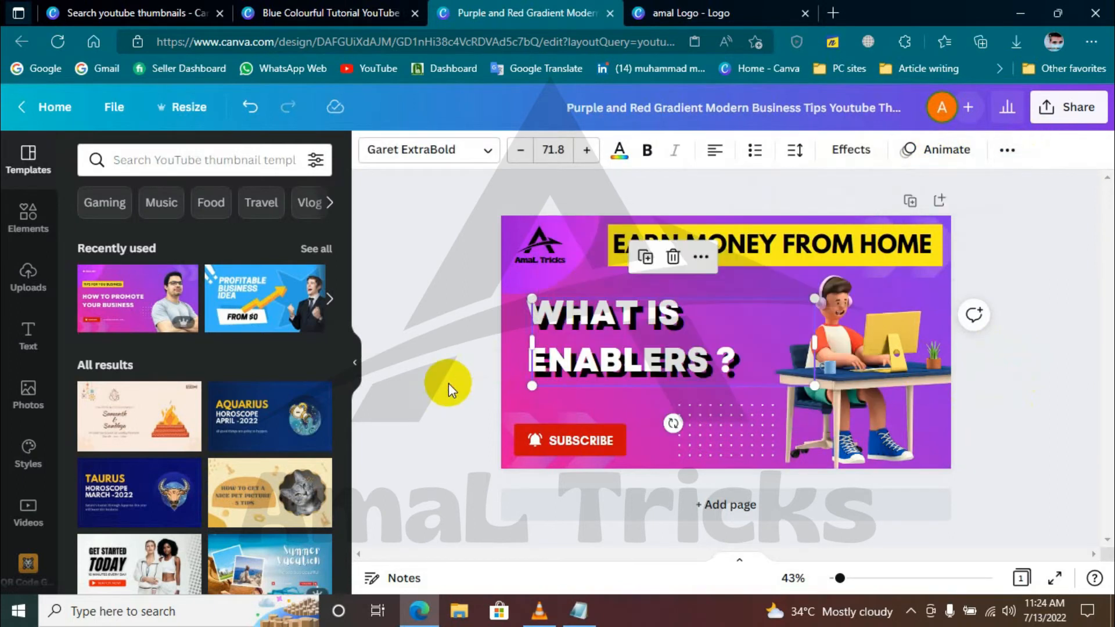
pyautogui.click(777, 387)
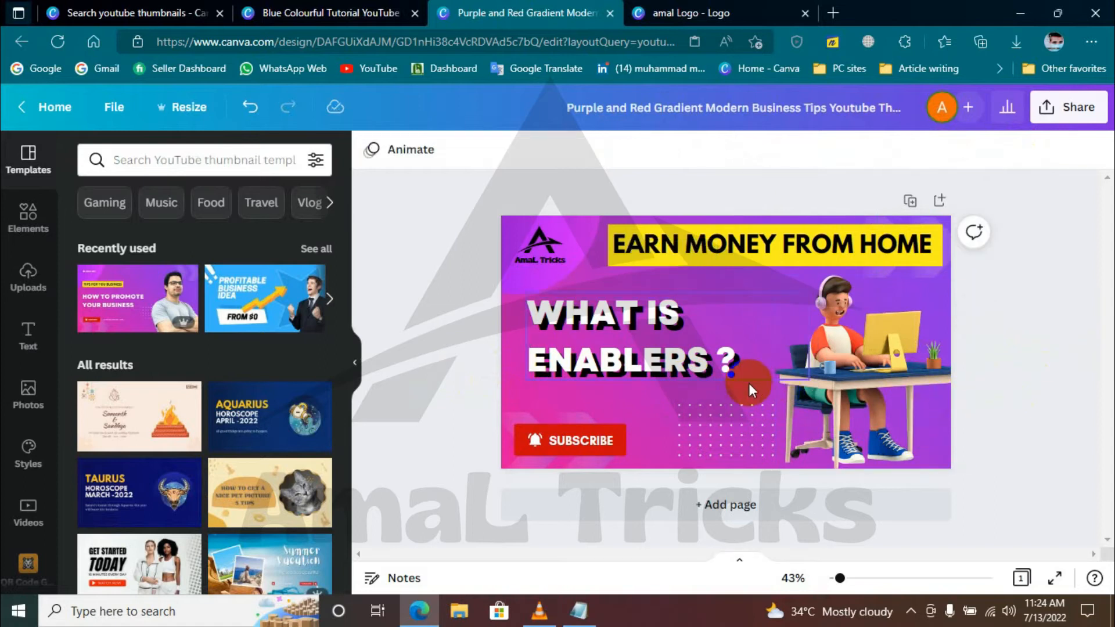
pyautogui.click(762, 384)
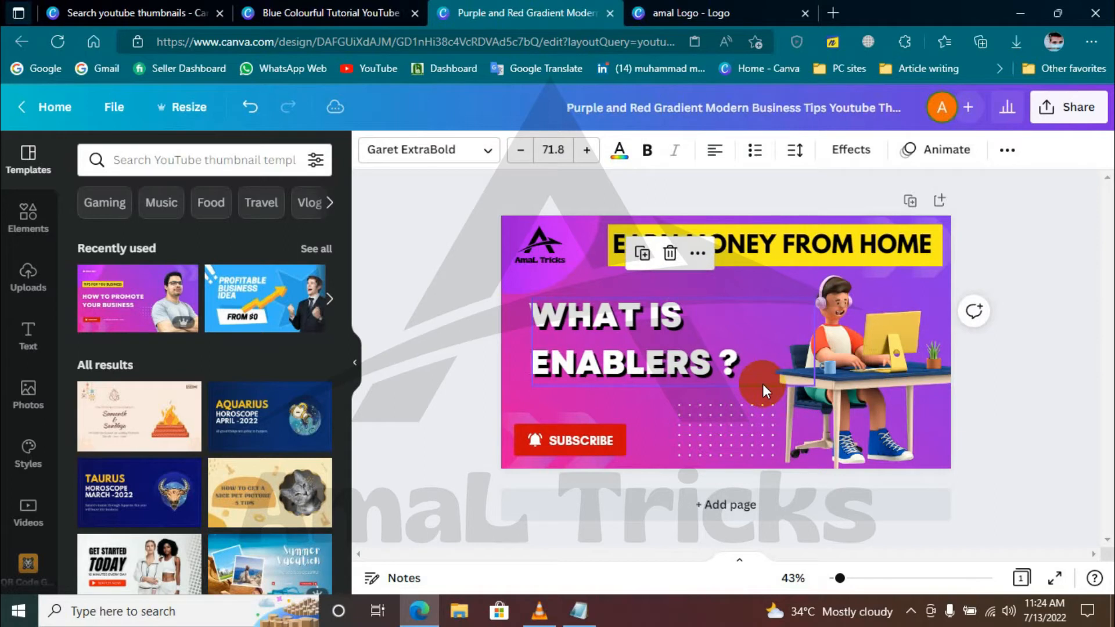
# Enlarge both heading layers together, move them slightly lower, and align the SUBSCRIBE button with the heading's left edge.
pyautogui.moveTo(440, 321); pyautogui.dragTo(586, 361)
pyautogui.moveTo(813, 295); pyautogui.dragTo(842, 285)
pyautogui.moveTo(655, 324)
pyautogui.mouseDown()
pyautogui.moveTo(638, 339)
pyautogui.moveTo(652, 345)
pyautogui.mouseUp()
pyautogui.click(493, 357)
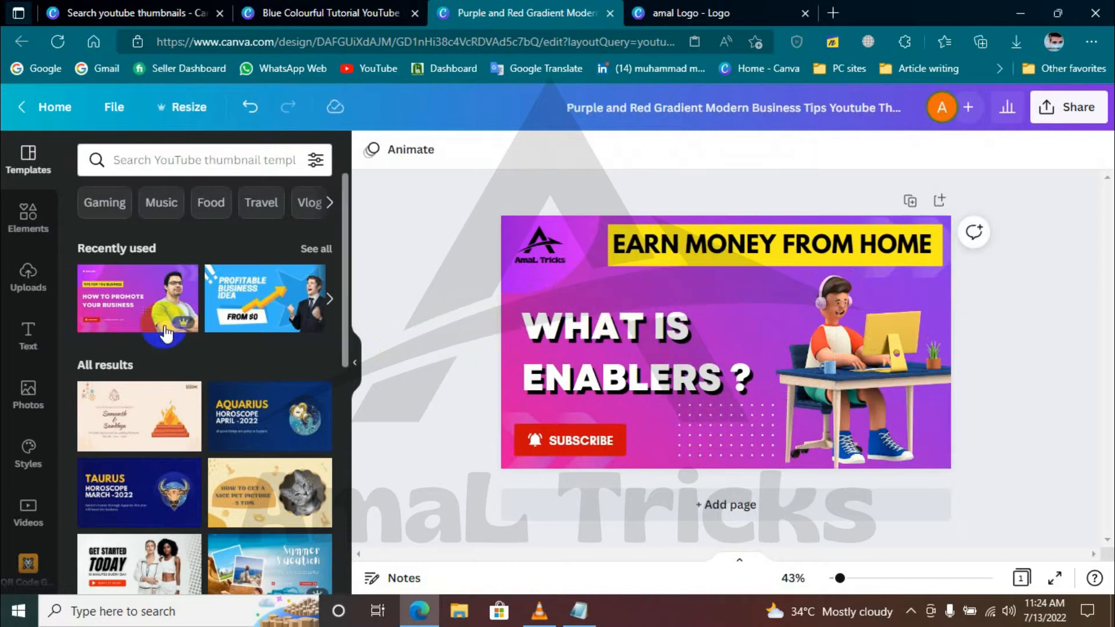
pyautogui.moveTo(569, 446); pyautogui.dragTo(575, 438)
pyautogui.click(370, 418)
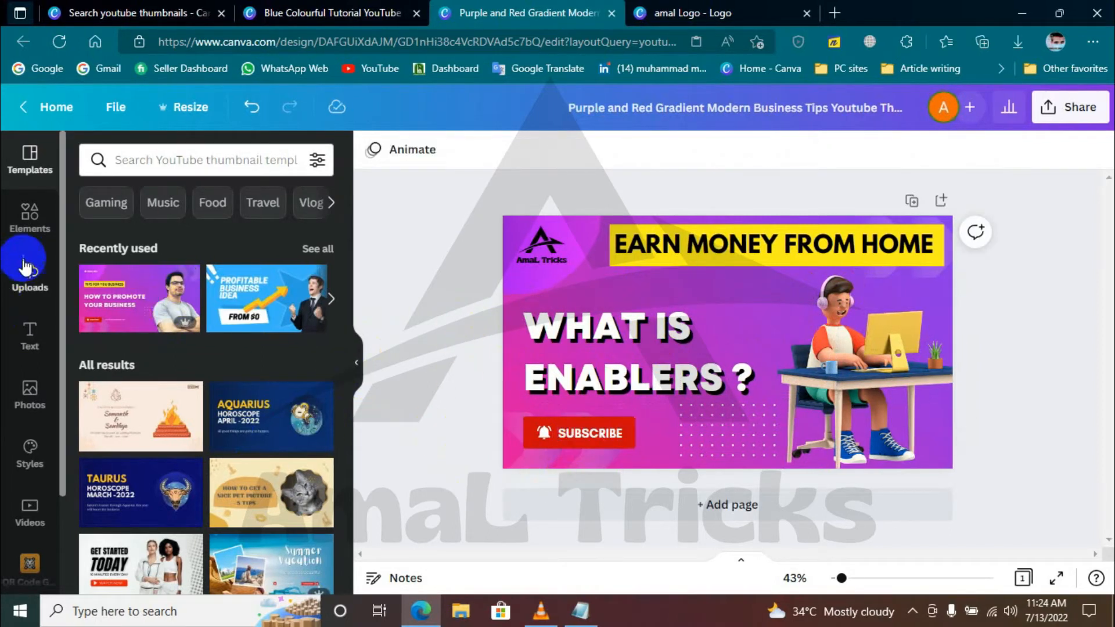
# Insert the uploaded enablers.org logo, shrink it, and place it near the heading.
pyautogui.click(30, 275)
pyautogui.click(141, 343)
pyautogui.moveTo(620, 398); pyautogui.dragTo(690, 361)
pyautogui.moveTo(740, 335); pyautogui.dragTo(691, 321)
# Reduce the size of both heading layers together to make room for the enablers logo.
pyautogui.click(602, 375)
pyautogui.moveTo(523, 309); pyautogui.dragTo(581, 331)
pyautogui.hotkey('ctrl', 'z')
pyautogui.moveTo(655, 387); pyautogui.dragTo(595, 386)
# Shrink the enablers logo slightly and nudge it left and up, between the yellow banner and the heading's right end.
pyautogui.click(718, 314)
pyautogui.moveTo(643, 351); pyautogui.dragTo(666, 341)
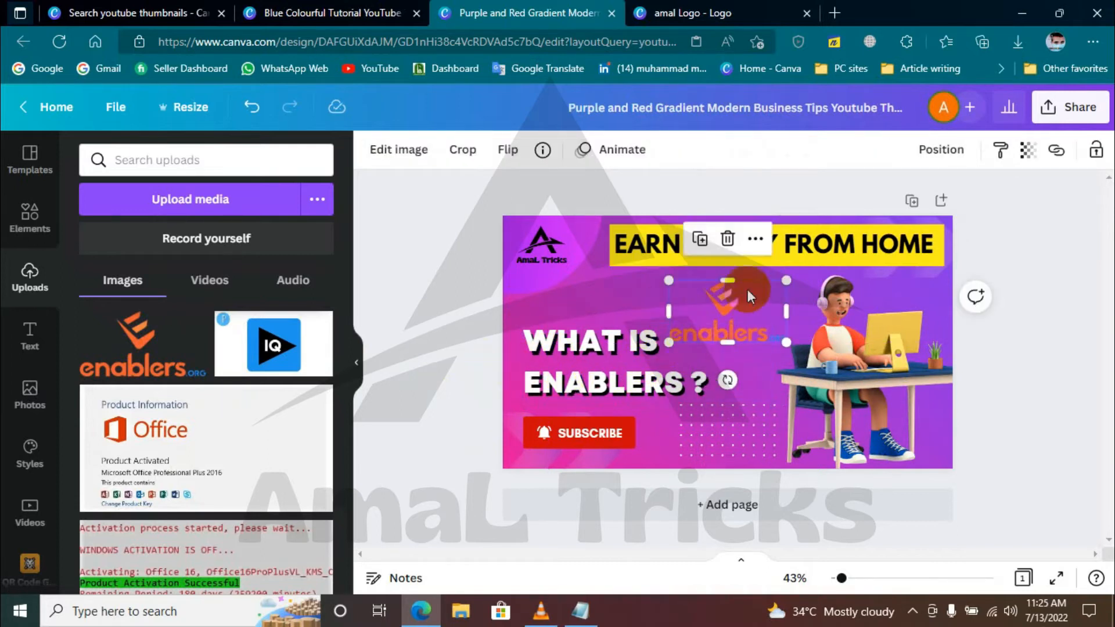
pyautogui.press('Left')
pyautogui.press('Left')
pyautogui.press('Left')
pyautogui.press('Left')
pyautogui.press('Left')
pyautogui.press('Up')
pyautogui.press('Up')
pyautogui.press('Up')
pyautogui.press('Up')
pyautogui.press('Up')
pyautogui.press('Up')
pyautogui.press('Up')
pyautogui.press('Up')
pyautogui.click(429, 261)
# Insert a square shape near the enablers logo, remove its fill, and give it a thin solid yellow border.
pyautogui.click(32, 214)
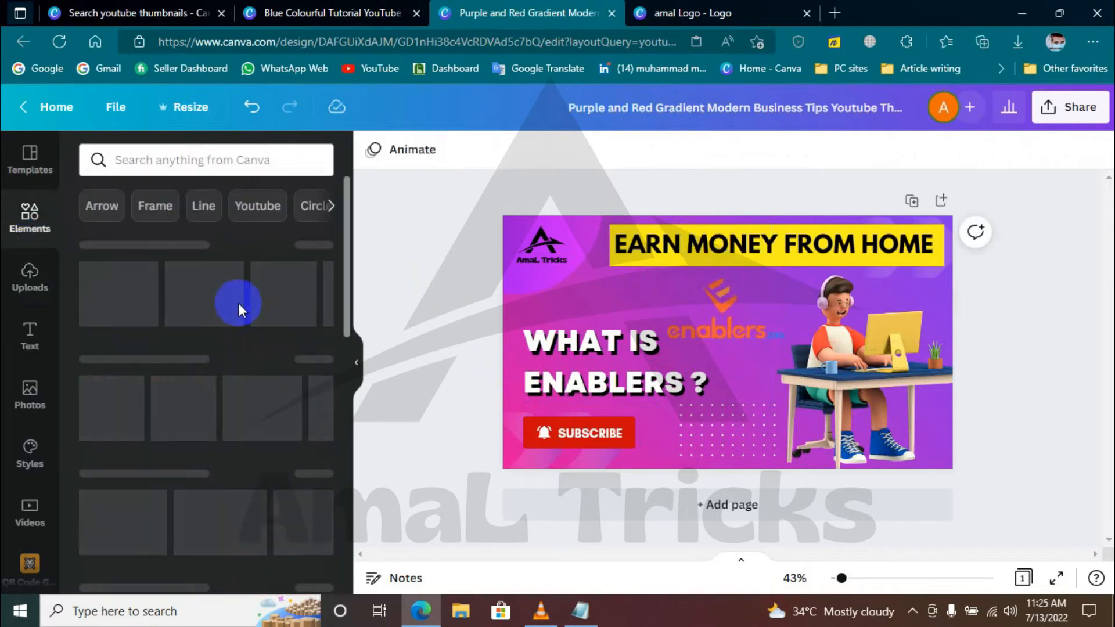
pyautogui.click(98, 400)
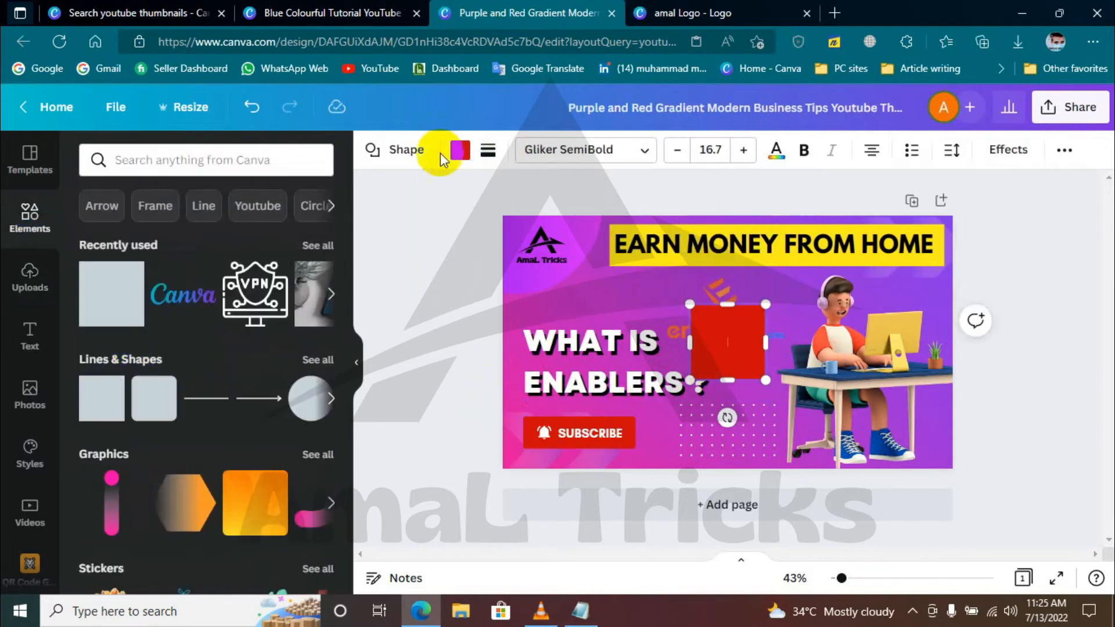
pyautogui.click(460, 150)
pyautogui.click(149, 249)
pyautogui.click(515, 150)
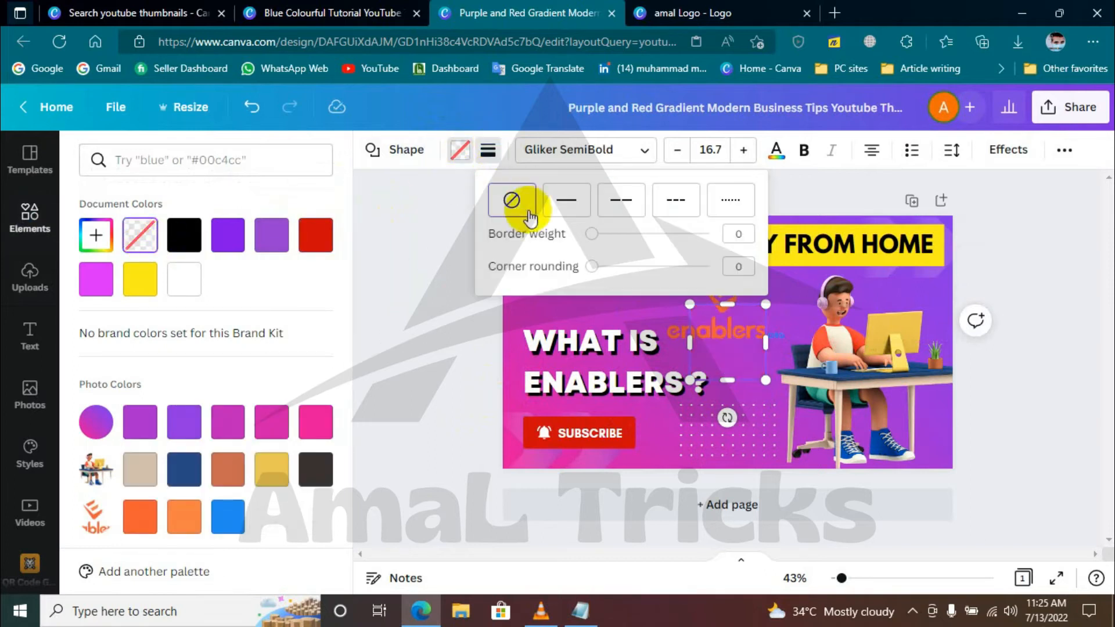
pyautogui.click(595, 233)
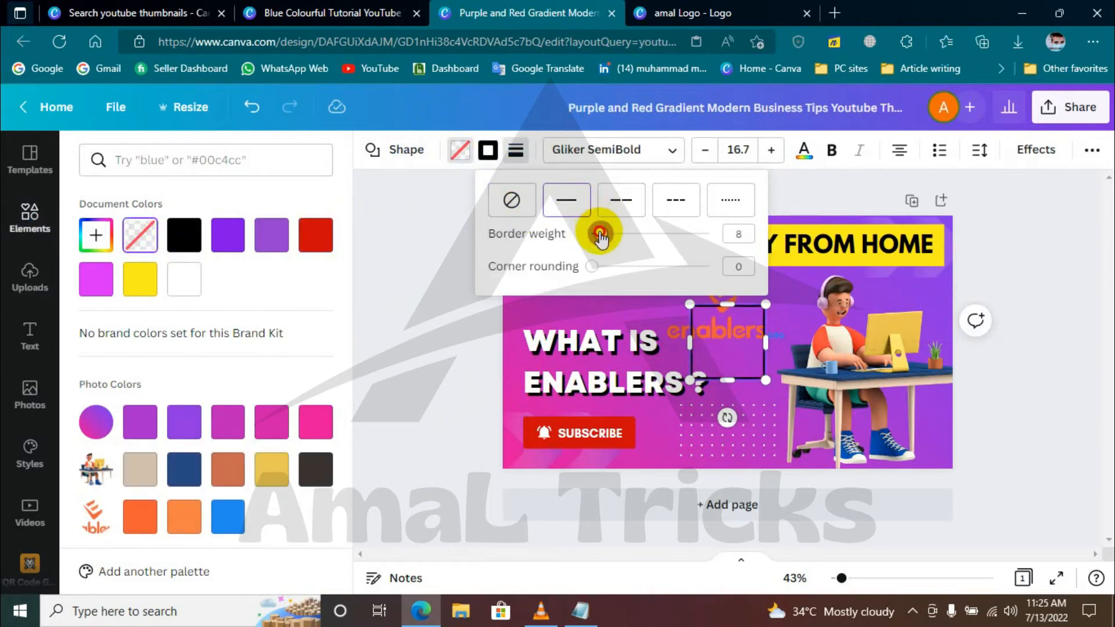
pyautogui.moveTo(601, 235); pyautogui.dragTo(603, 233)
pyautogui.click(488, 150)
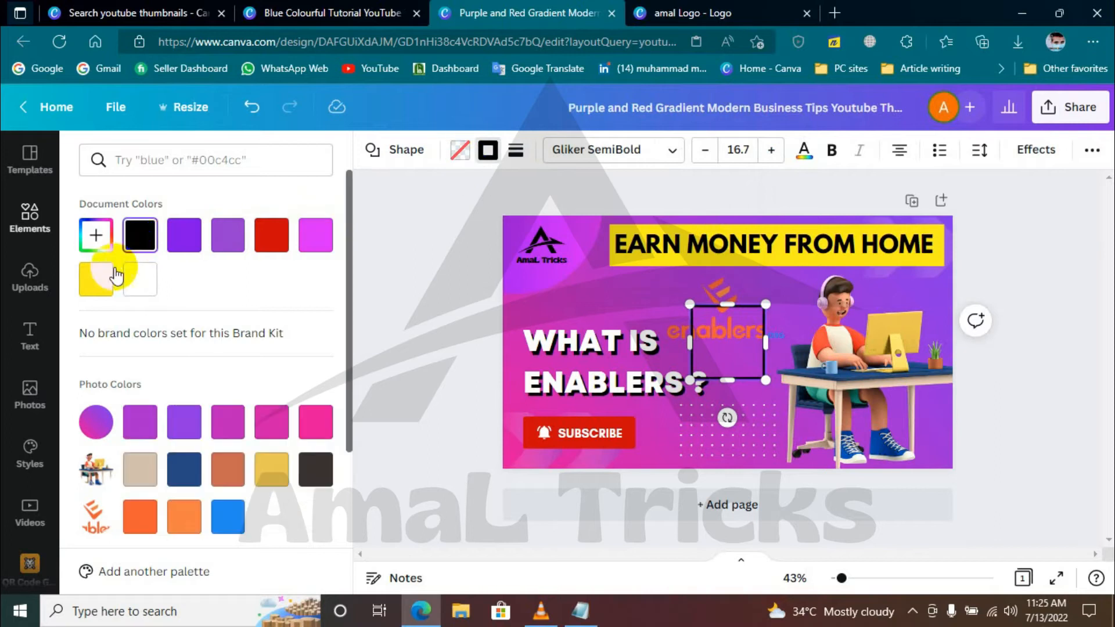
pyautogui.click(96, 279)
# Stretch the yellow-bordered square into a rectangle that frames the enablers logo beneath the banner.
pyautogui.moveTo(731, 305); pyautogui.dragTo(731, 269)
pyautogui.moveTo(690, 323)
pyautogui.mouseDown()
pyautogui.moveTo(672, 328)
pyautogui.moveTo(686, 333)
pyautogui.mouseUp()
pyautogui.moveTo(718, 368); pyautogui.dragTo(724, 352)
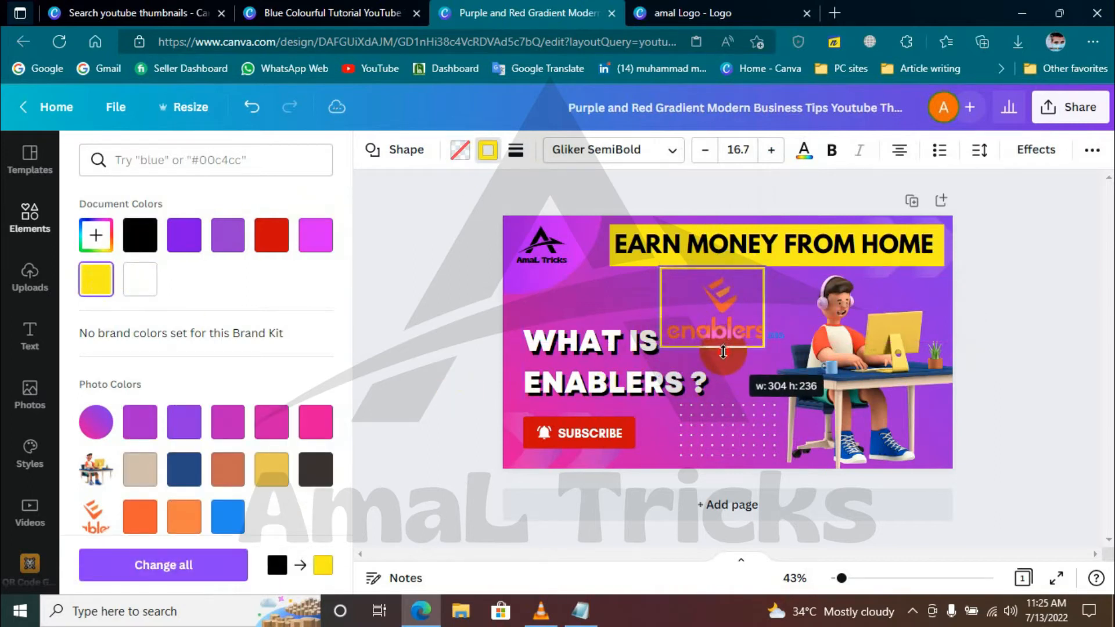
pyautogui.moveTo(764, 306); pyautogui.dragTo(799, 307)
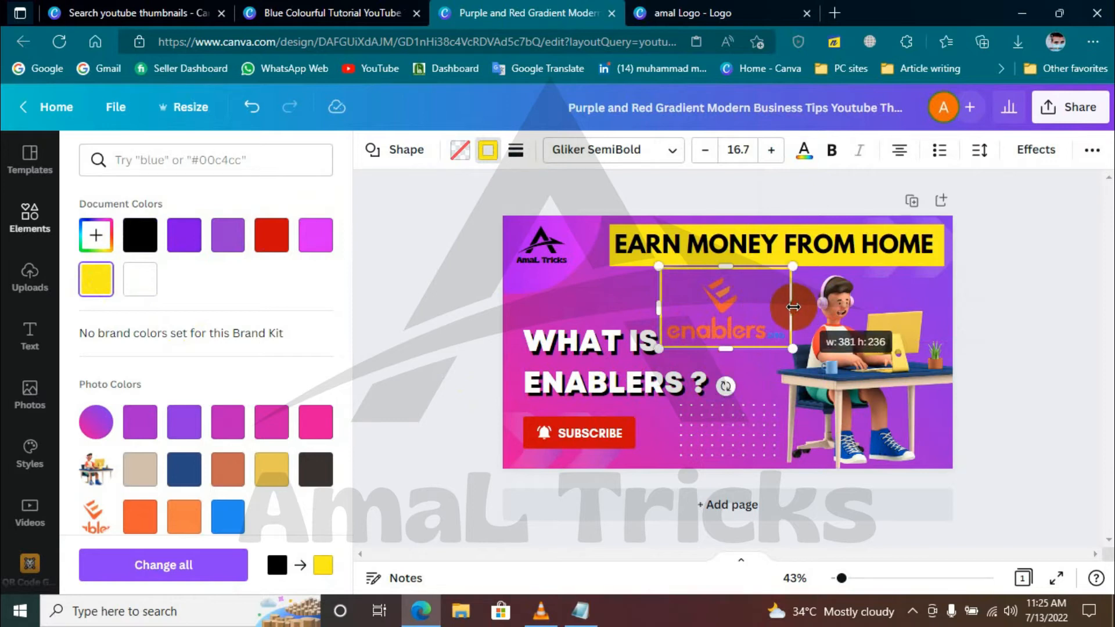
pyautogui.click(438, 388)
# Move the enablers logo and its yellow frame together toward the desk illustration and shrink them slightly.
pyautogui.moveTo(718, 309); pyautogui.dragTo(738, 322)
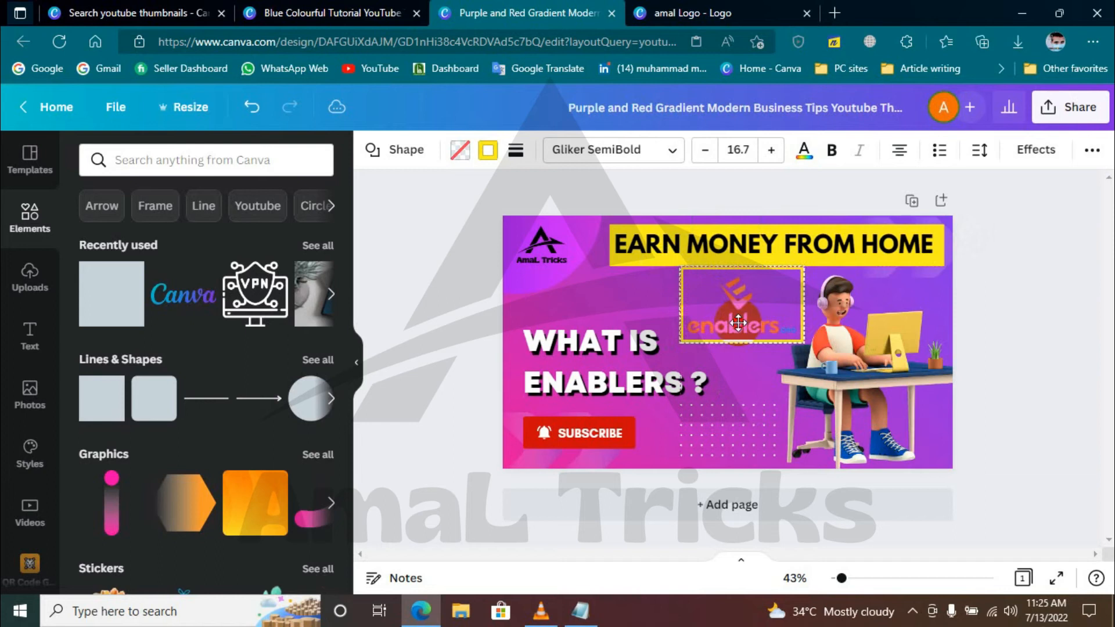
pyautogui.moveTo(681, 343); pyautogui.dragTo(689, 338)
pyautogui.moveTo(744, 311); pyautogui.dragTo(743, 314)
# Try the medium purple document colour as the page background and undo it.
pyautogui.click(605, 287)
pyautogui.click(372, 149)
pyautogui.click(238, 247)
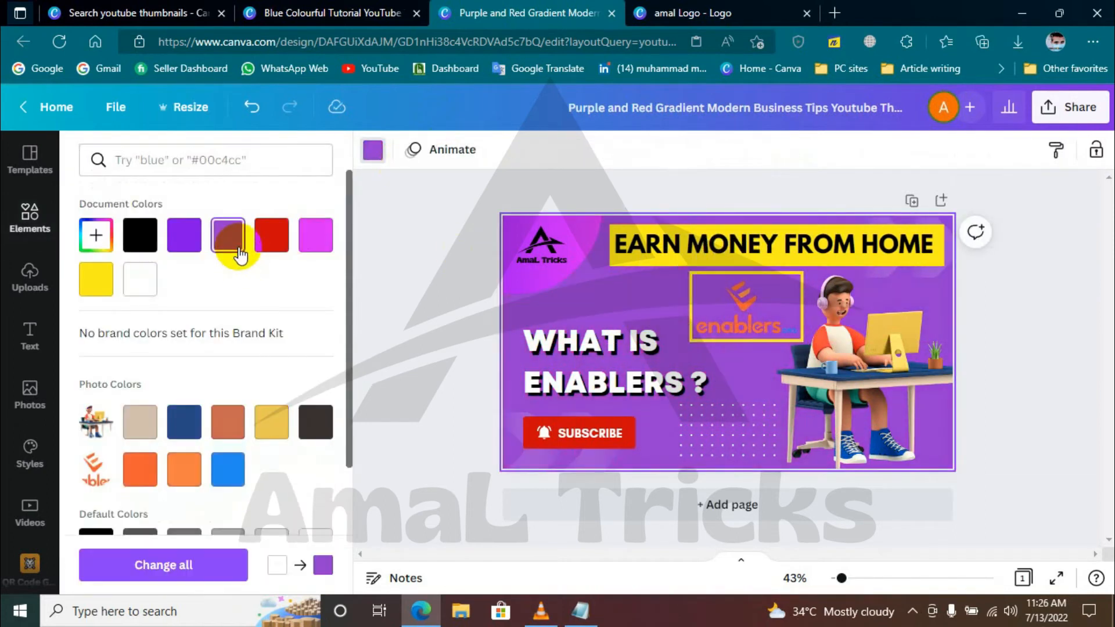
pyautogui.hotkey('ctrl', 'z')
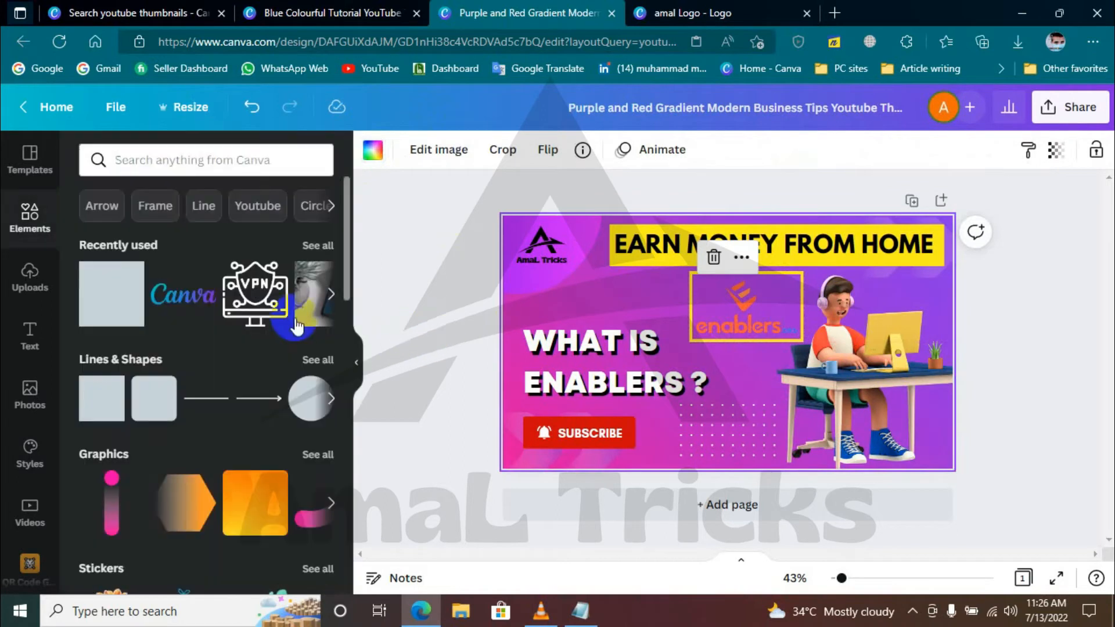
pyautogui.click(454, 338)
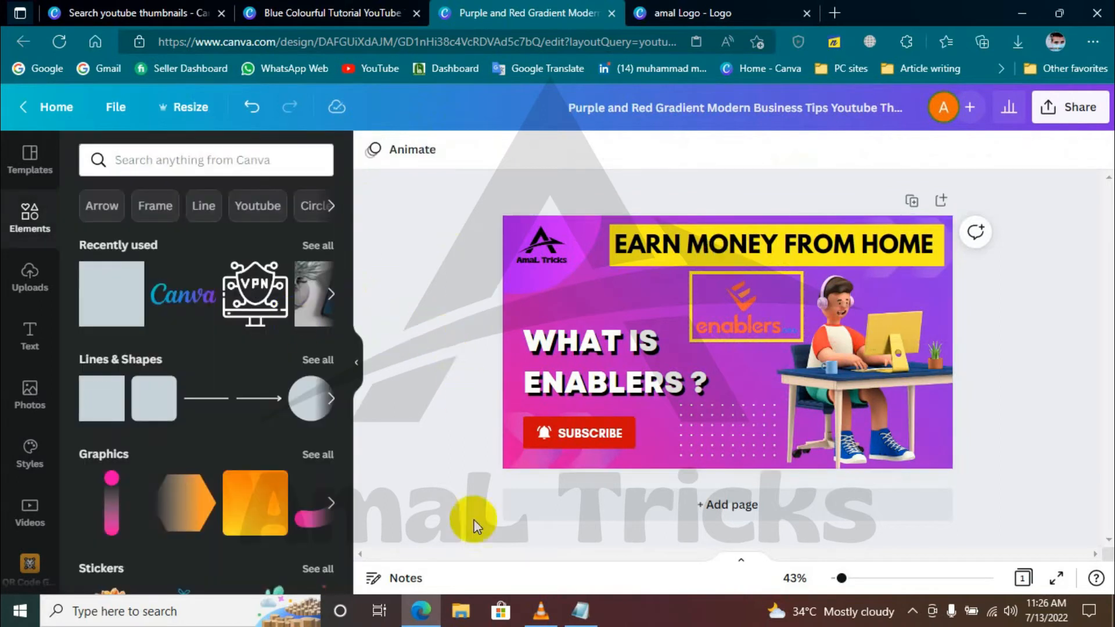
# Narrow the "WHAT IS ENABLERS ?" heading's text boxes so they fit closely around the text.
pyautogui.click(813, 244)
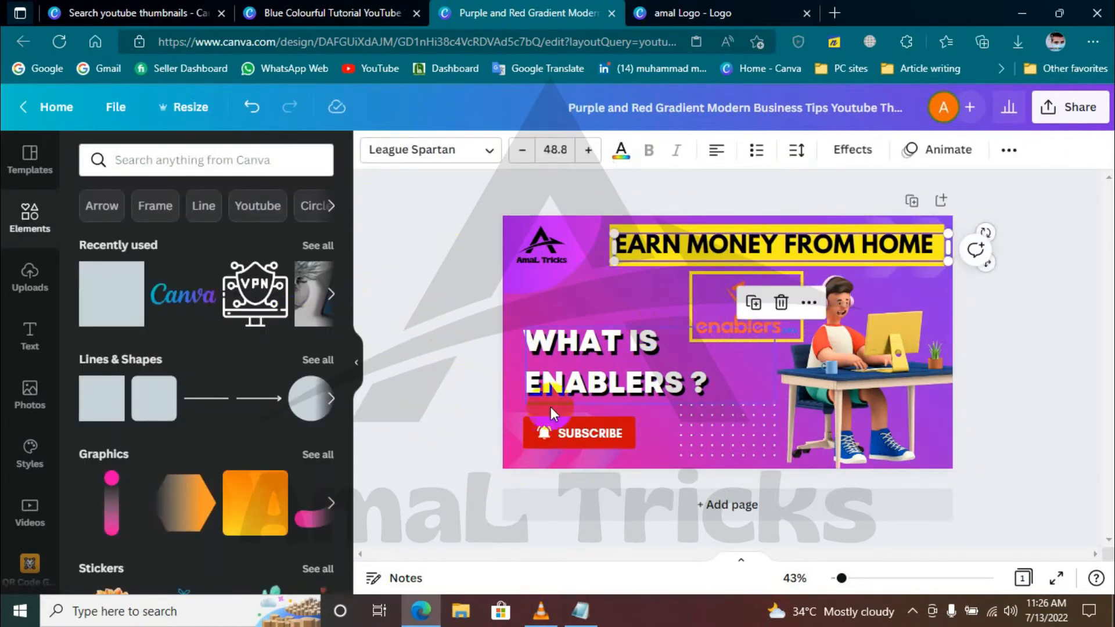
pyautogui.click(478, 425)
pyautogui.click(591, 338)
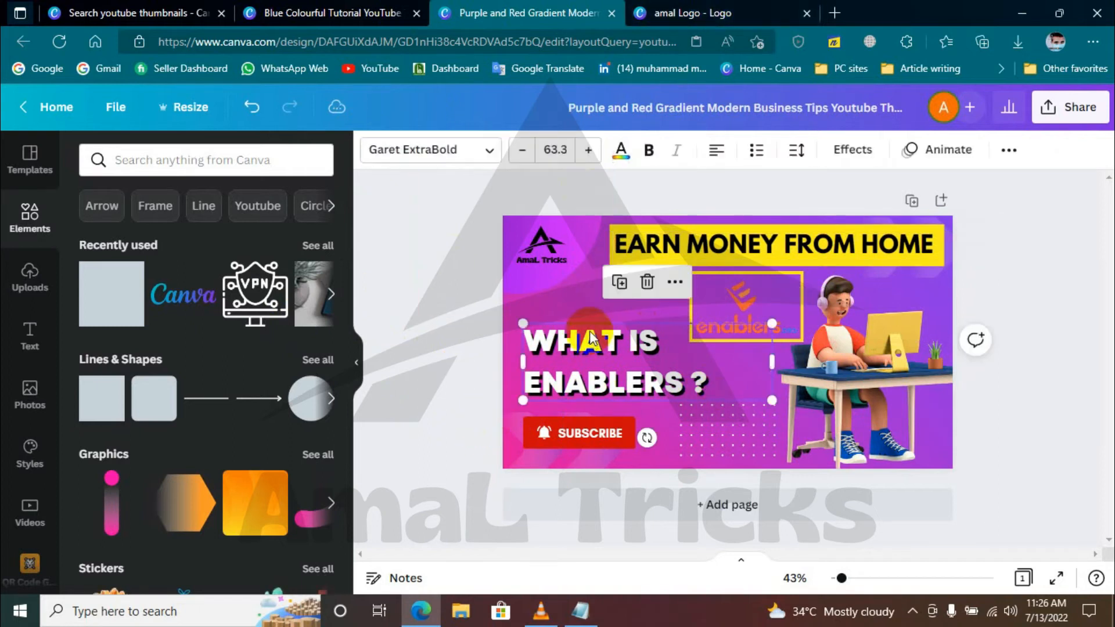
pyautogui.moveTo(773, 363); pyautogui.dragTo(712, 368)
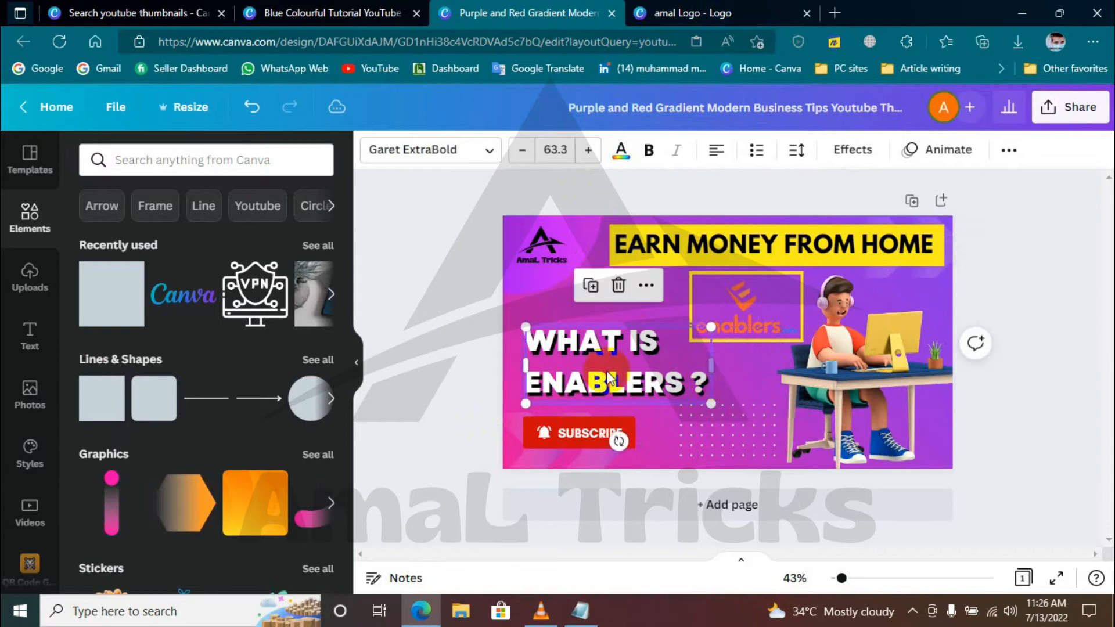
# Centre-align the text of both heading layers and move them slightly up and to the left.
pyautogui.click(717, 152)
pyautogui.click(718, 153)
pyautogui.click(717, 152)
pyautogui.click(718, 152)
pyautogui.click(717, 153)
pyautogui.moveTo(611, 378); pyautogui.dragTo(604, 364)
pyautogui.click(465, 398)
# Recolour the heading's top text layer with the orange #F05C2F sampled from the enablers logo.
pyautogui.click(596, 352)
pyautogui.click(623, 150)
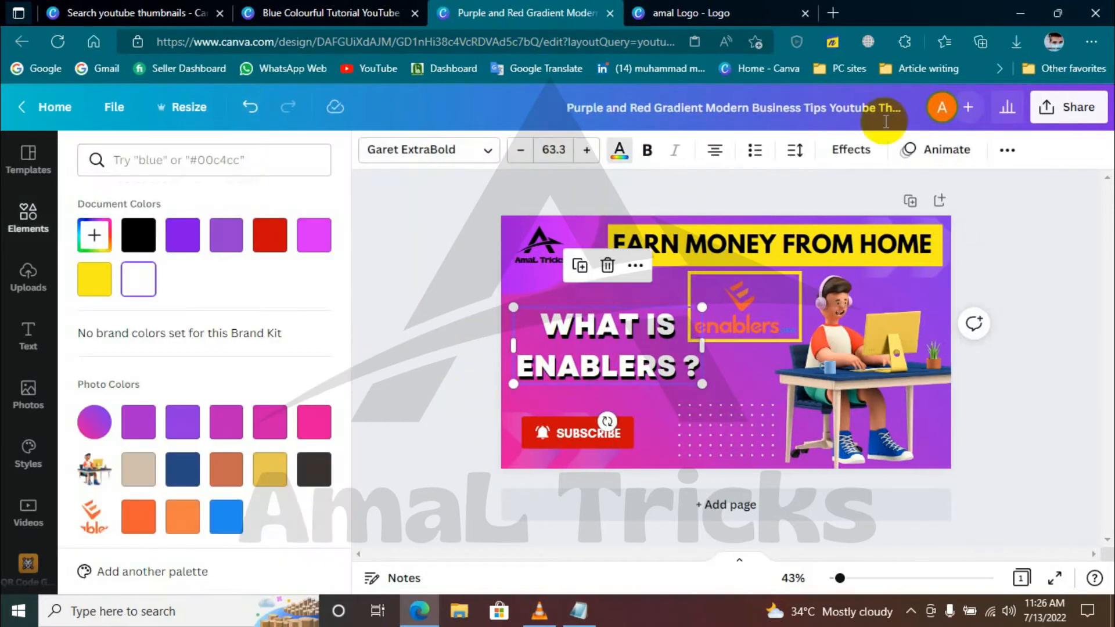
pyautogui.click(85, 234)
pyautogui.click(295, 402)
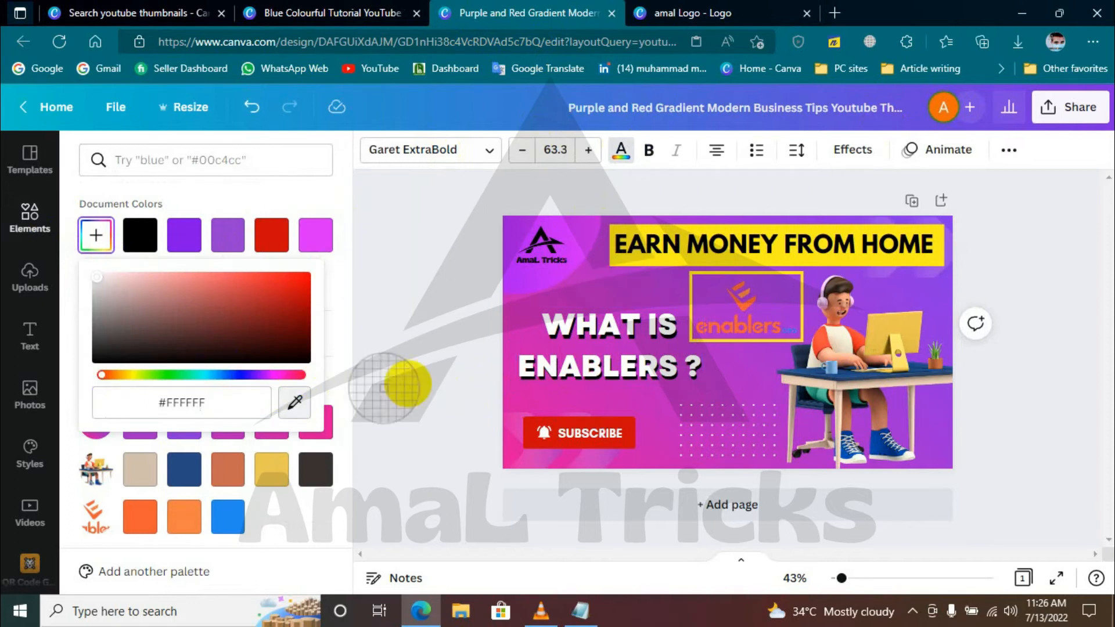
pyautogui.click(743, 306)
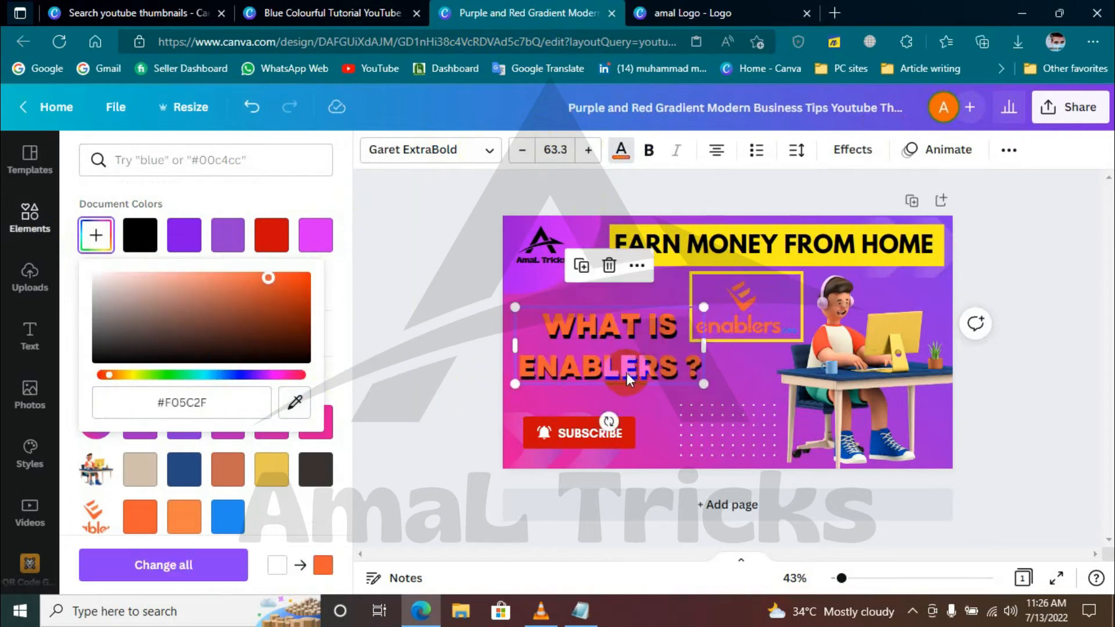
pyautogui.click(729, 378)
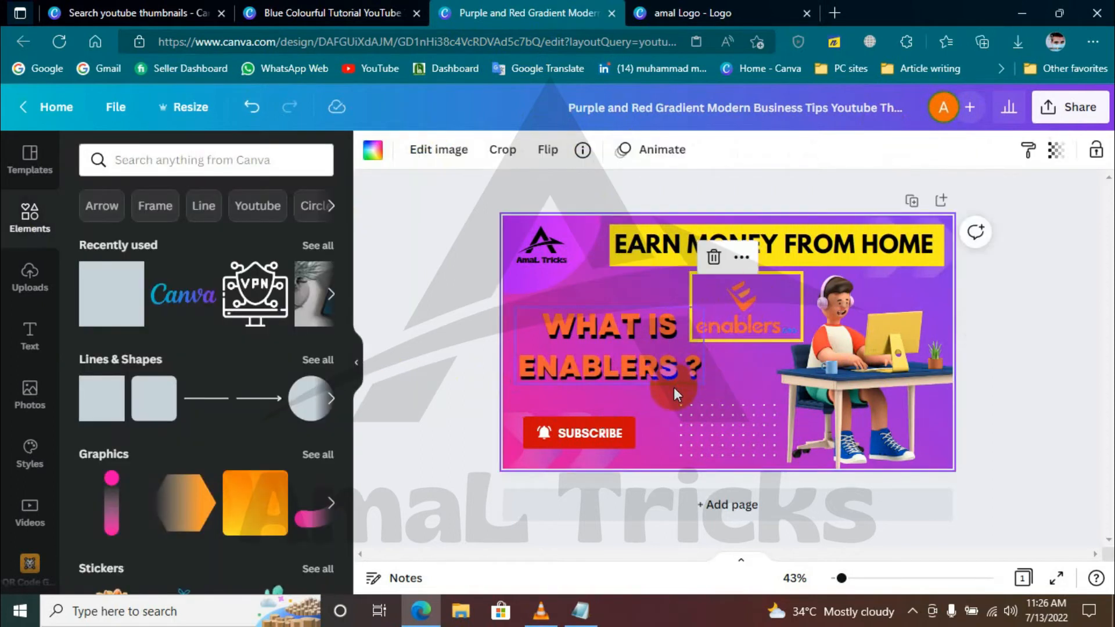
# Try recolouring the heading's black shadow layer with a colour sampled from the ".org" part of the enablers logo.
pyautogui.click(674, 388)
pyautogui.click(621, 150)
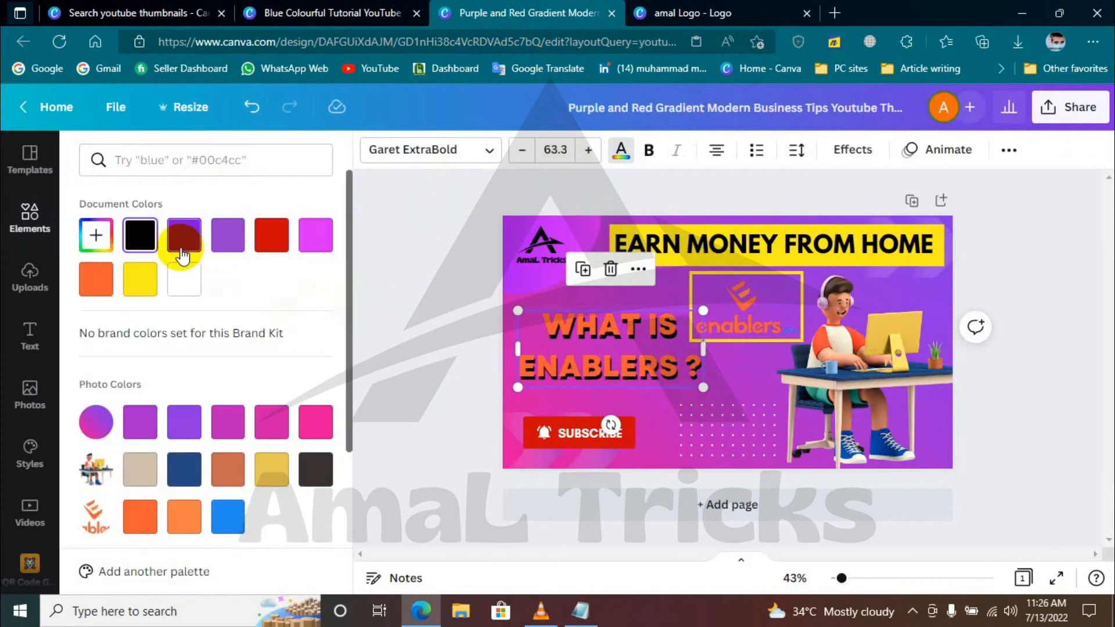
pyautogui.click(96, 235)
pyautogui.click(295, 402)
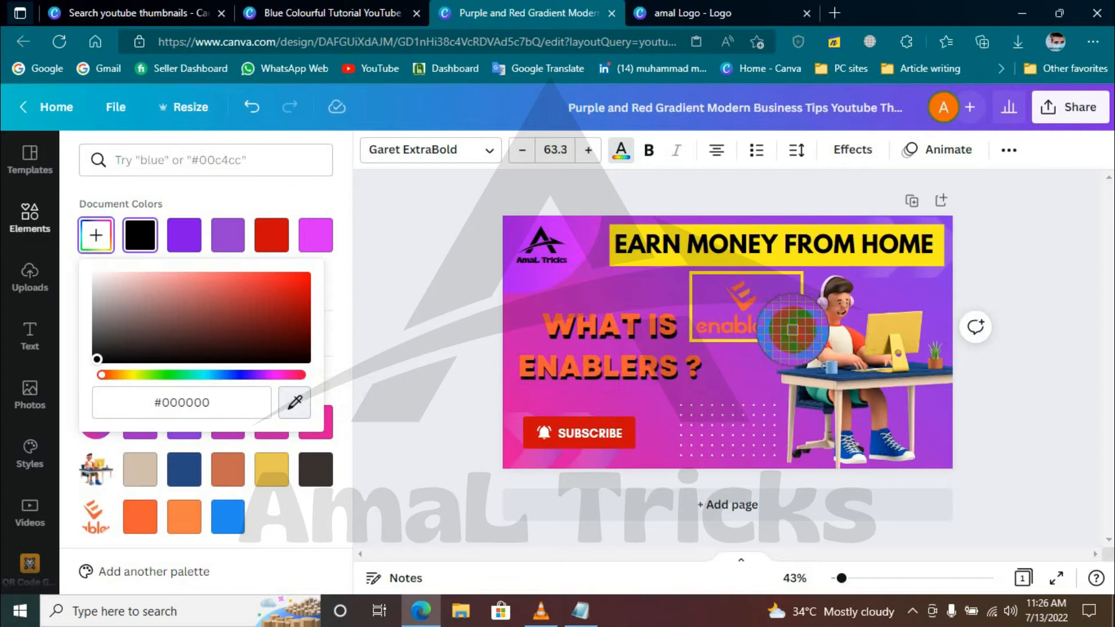
pyautogui.click(793, 329)
pyautogui.click(245, 284)
pyautogui.moveTo(245, 283); pyautogui.dragTo(2, 243)
pyautogui.moveTo(167, 294); pyautogui.dragTo(430, 383)
pyautogui.click(430, 383)
pyautogui.click(566, 382)
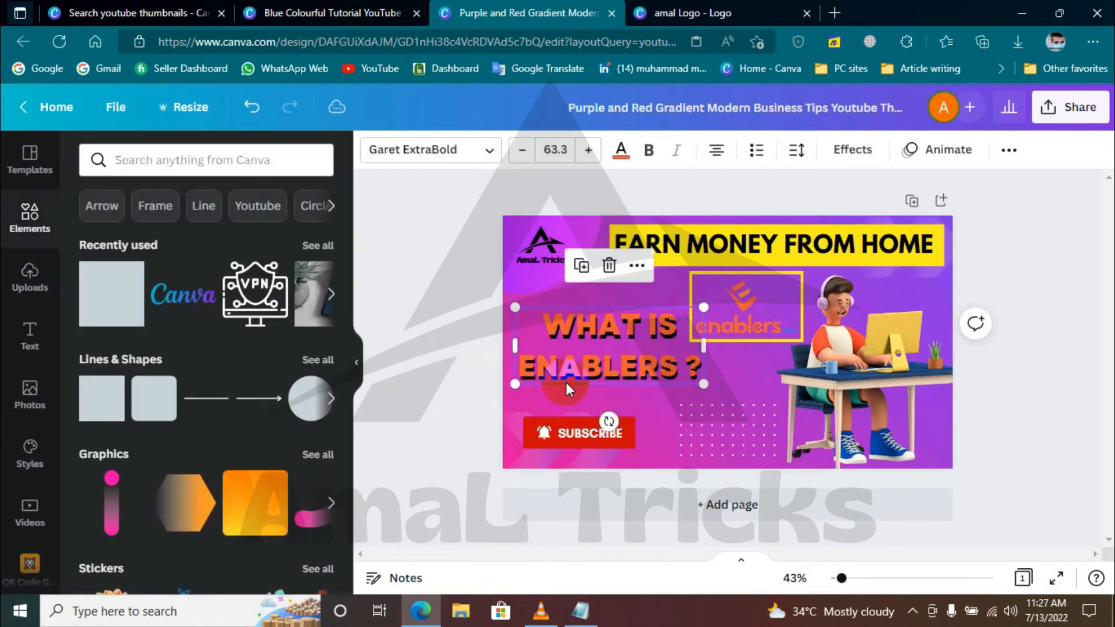
pyautogui.click(622, 382)
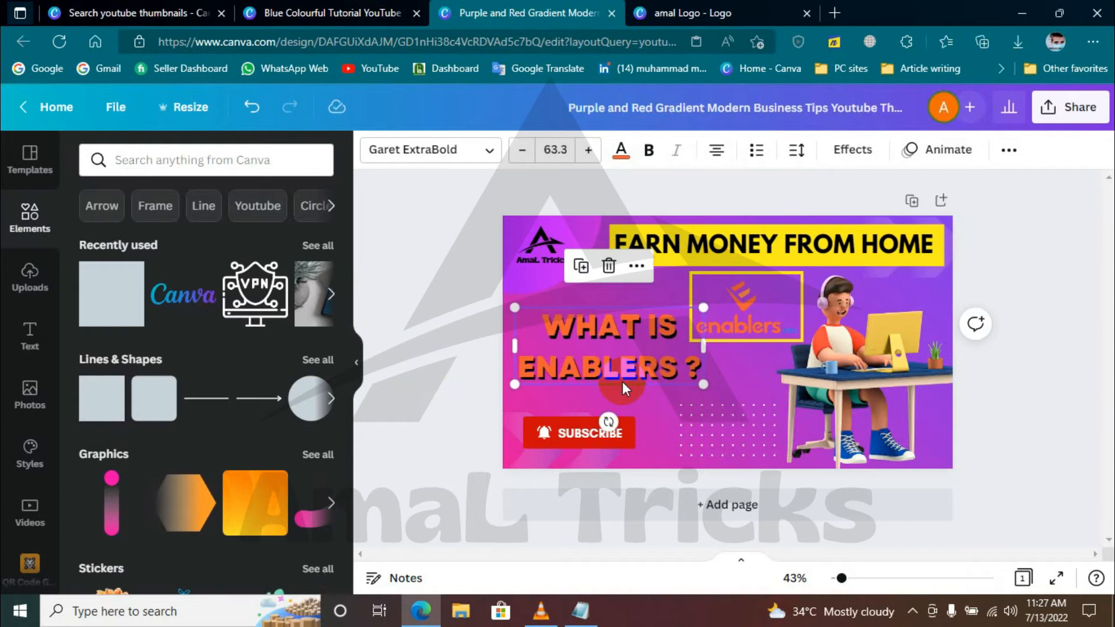
# Return to the YouTube thumbnail template results and open the "How to Handle a Toddler's Temper Tantrum" template for editing.
pyautogui.click(335, 7)
pyautogui.click(462, 13)
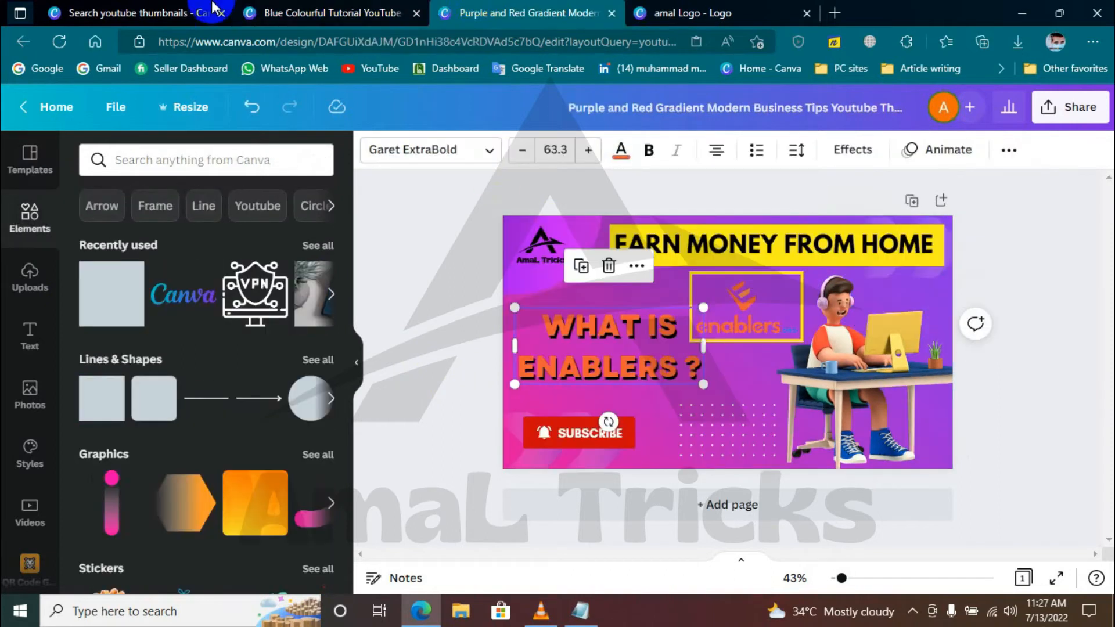
pyautogui.click(128, 13)
pyautogui.scroll(2, 1110, 427)
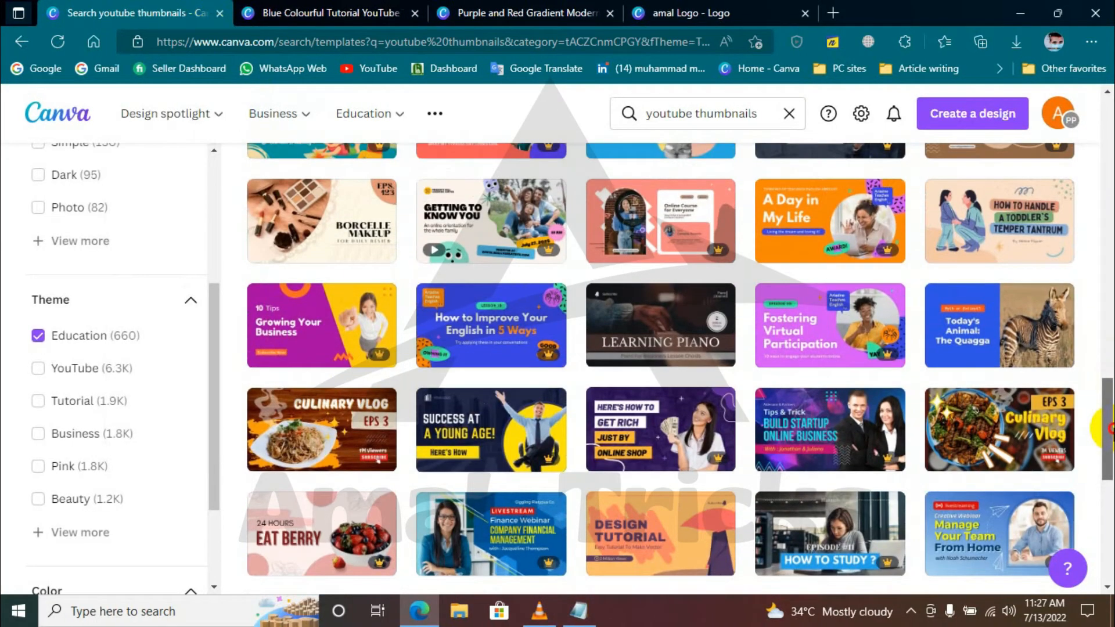
pyautogui.click(980, 245)
pyautogui.click(160, 12)
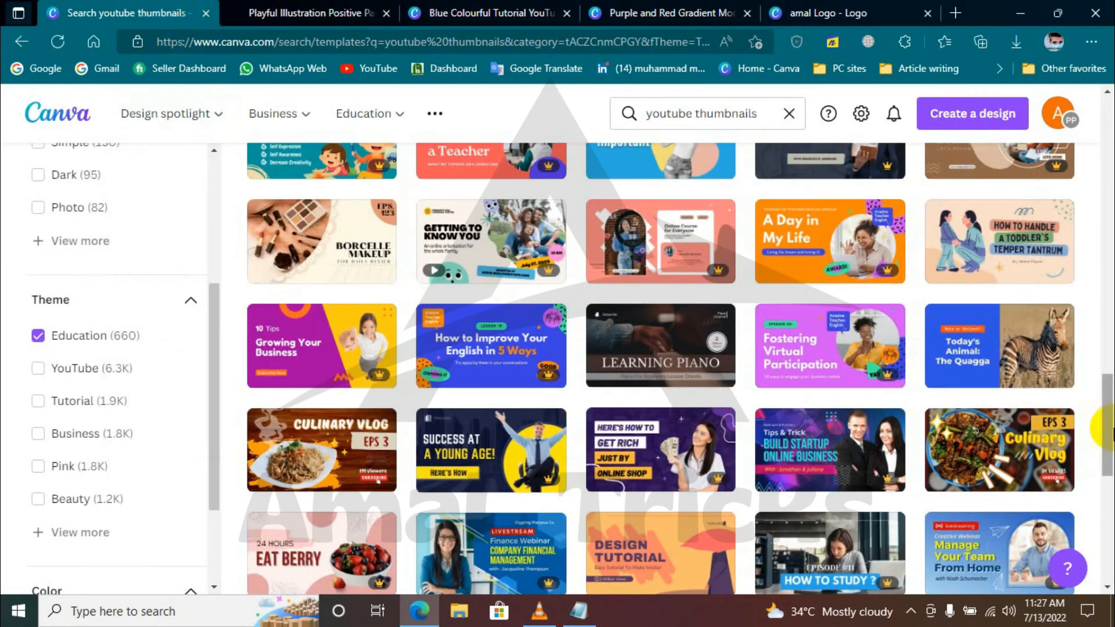
pyautogui.scroll(-6, 1110, 427)
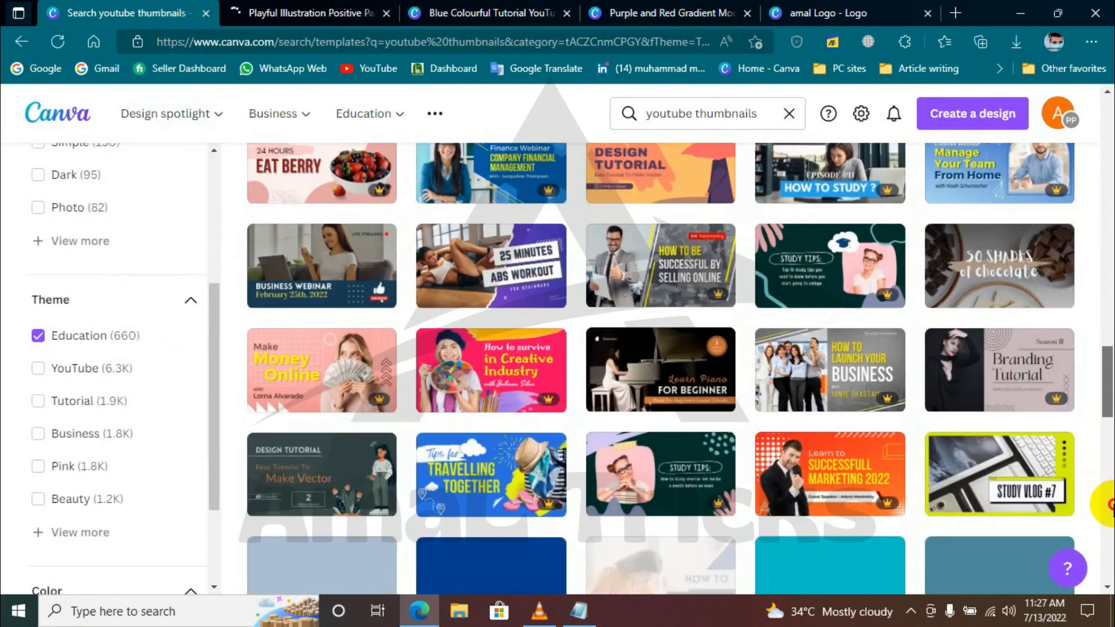
pyautogui.hotkey('ctrl', 'Tab')
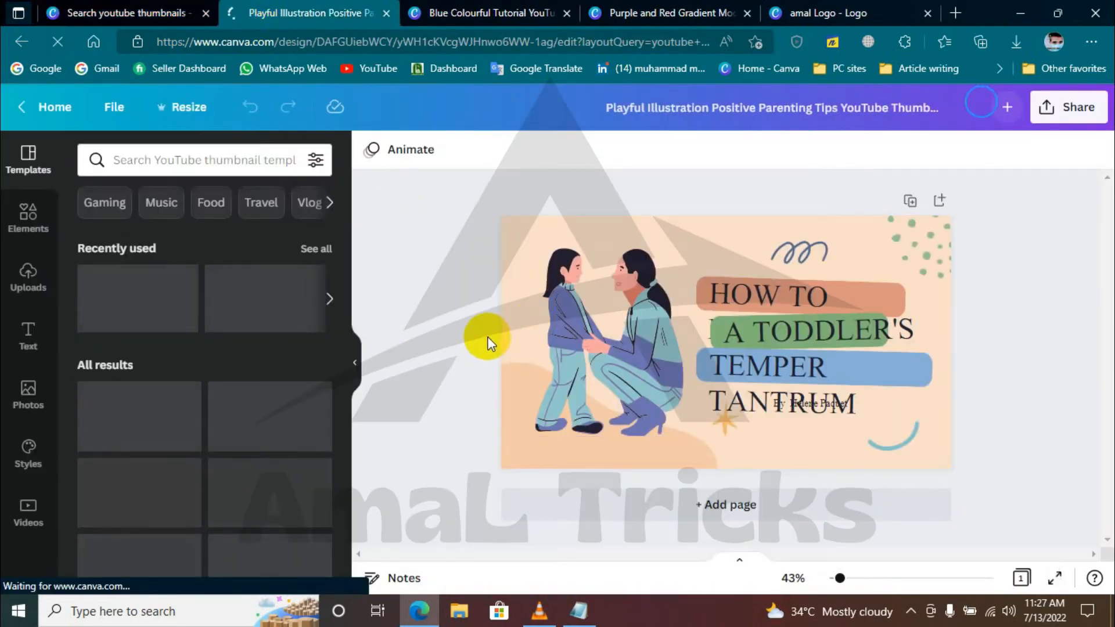
pyautogui.hotkey('ctrl', 'Tab')
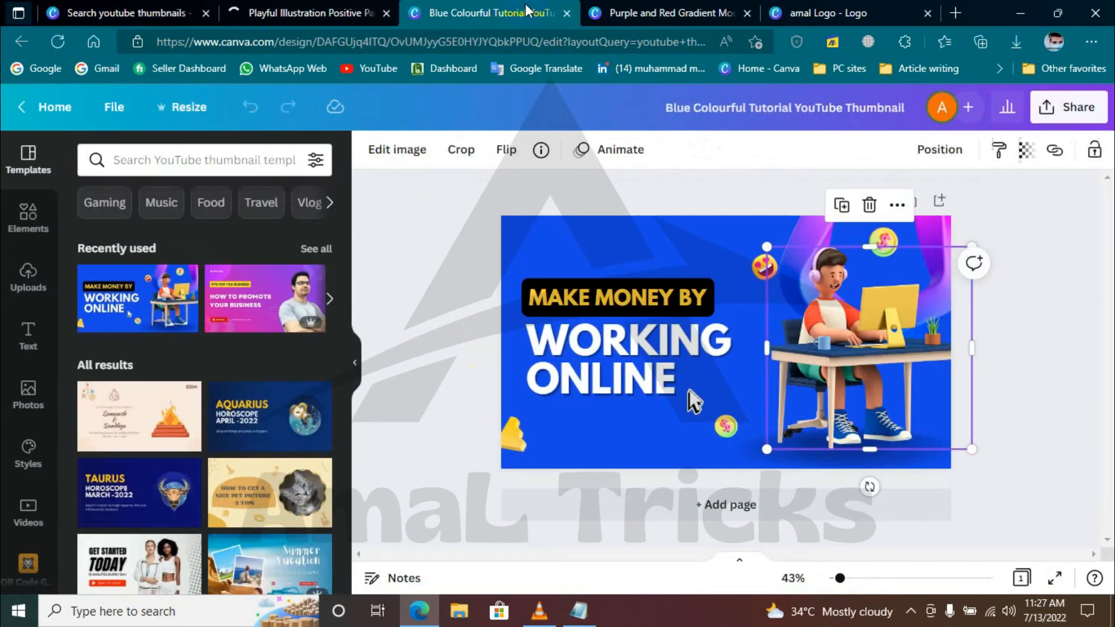
# Copy all elements of the purple Enablers thumbnail and paste them onto the emptied beige parenting template.
pyautogui.click(634, 10)
pyautogui.hotkey('ctrl', 'a')
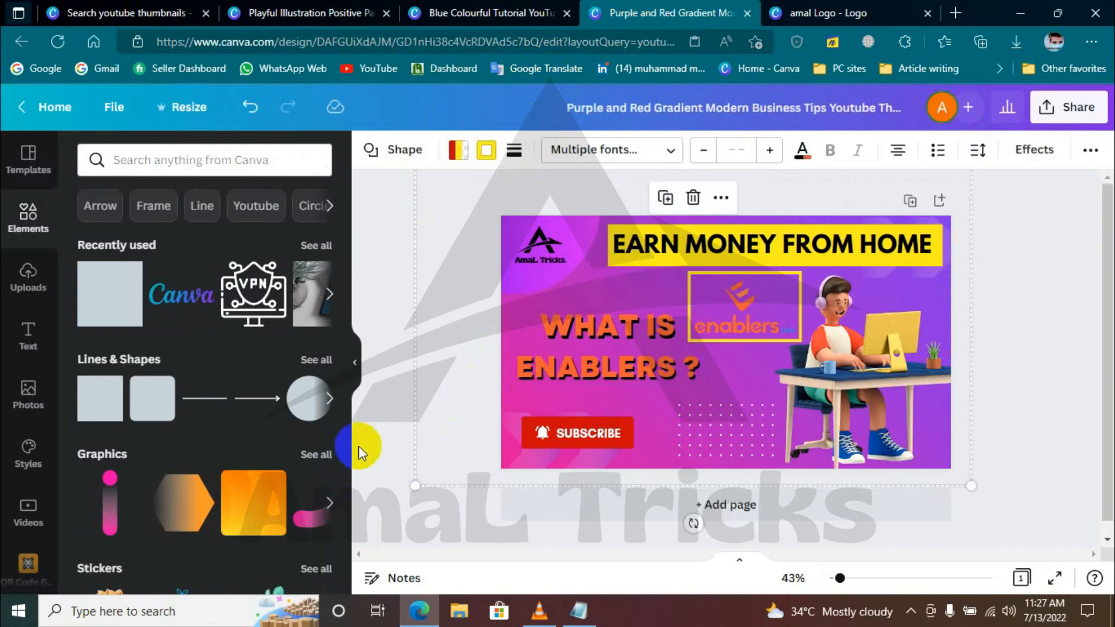
pyautogui.click(314, 10)
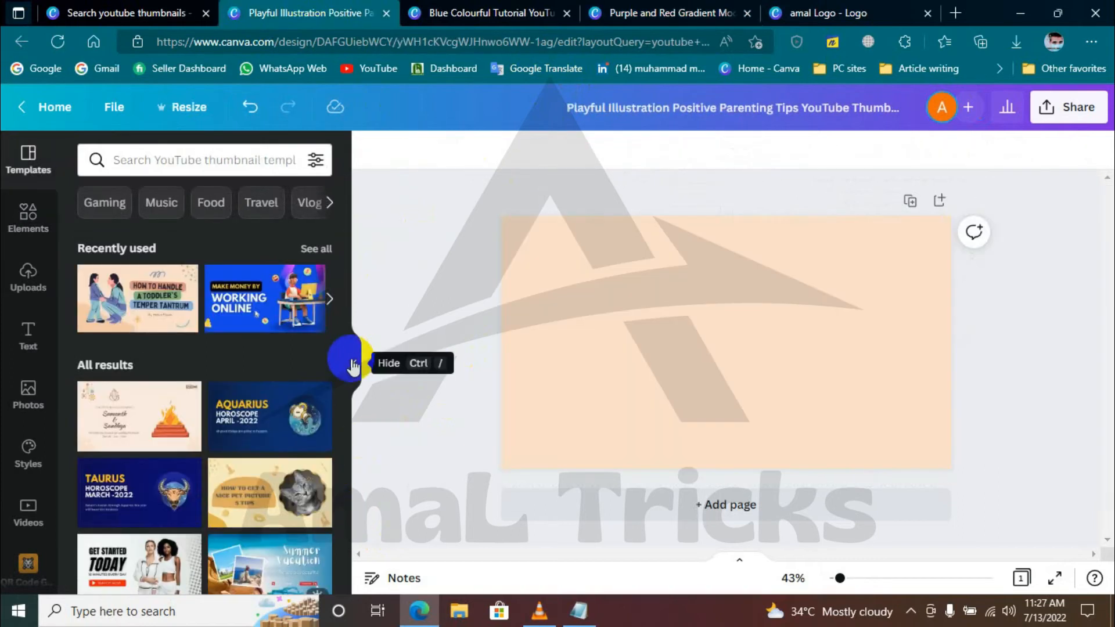
pyautogui.hotkey('ctrl', 'v')
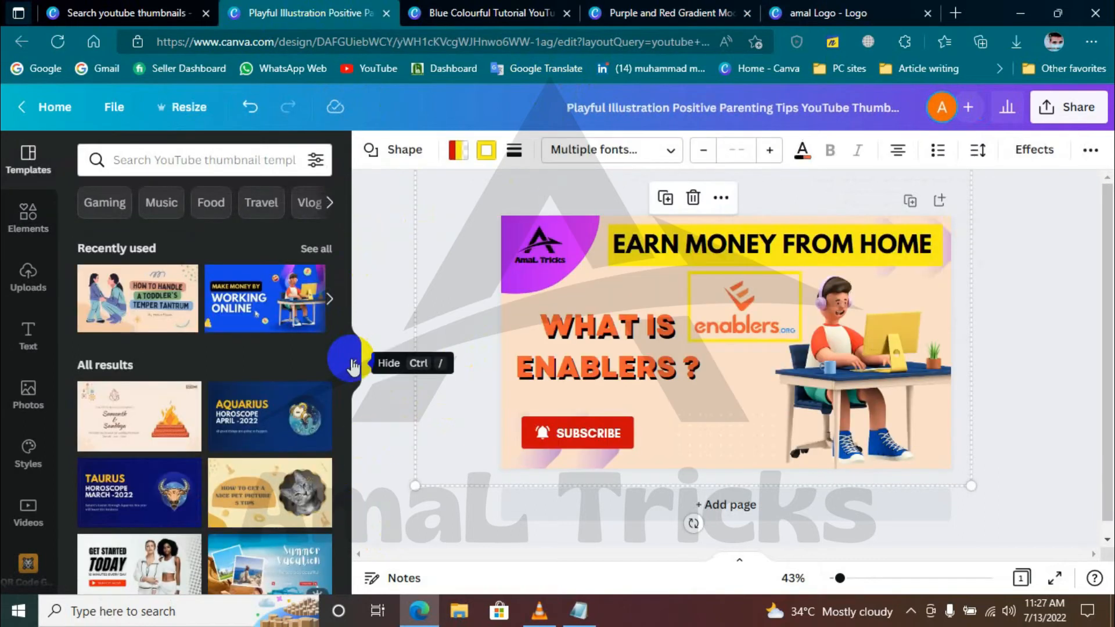
pyautogui.click(391, 386)
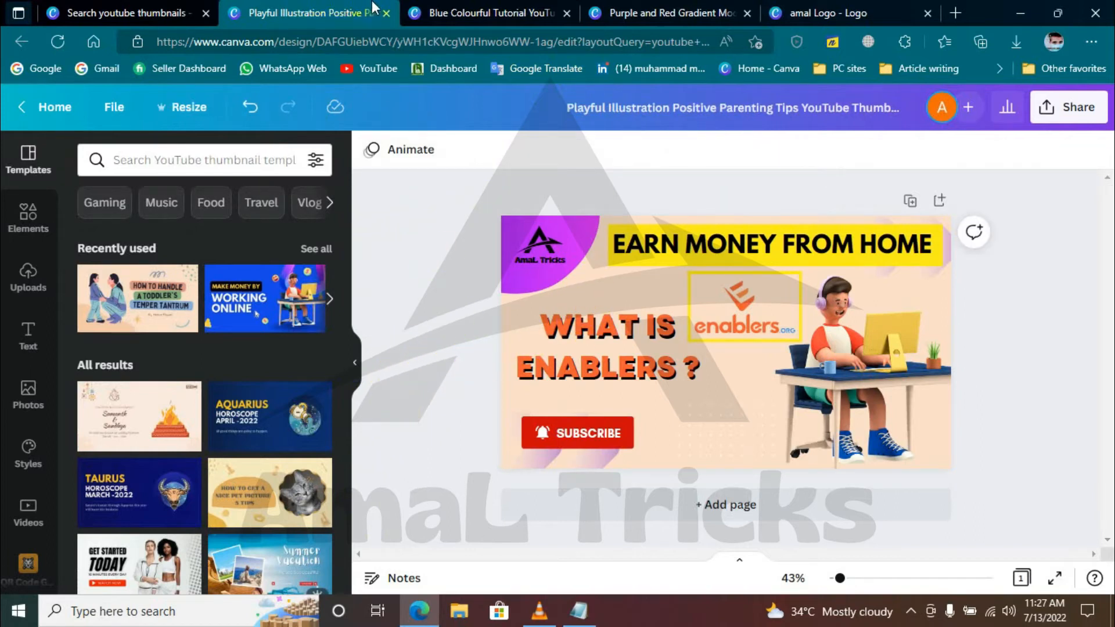
# Close the parenting design, clear all elements from the blue tutorial thumbnail, and paste the copied Enablers elements onto it.
pyautogui.click(387, 13)
pyautogui.click(689, 386)
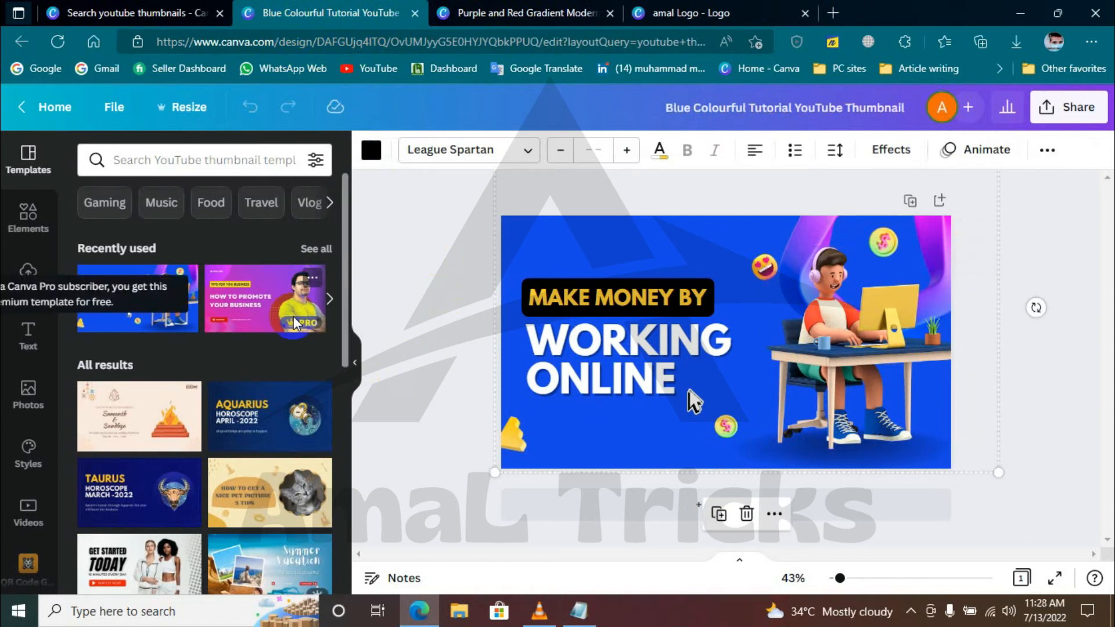
pyautogui.press('Delete')
pyautogui.hotkey('ctrl', 'z')
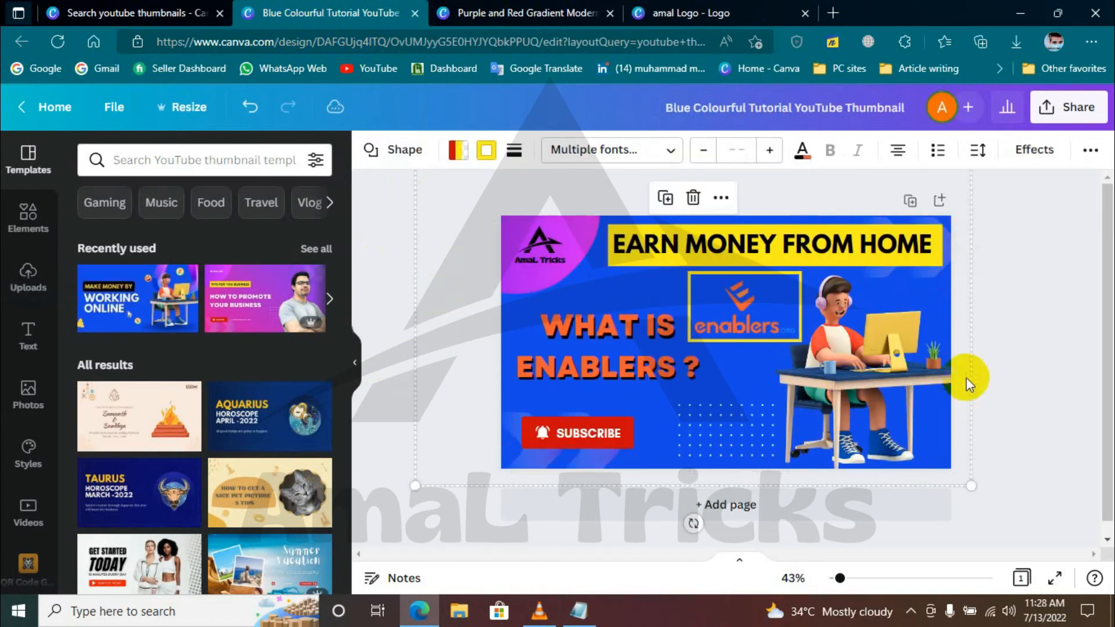
# Delete the white dot grid beside the SUBSCRIBE button on the blue thumbnail.
pyautogui.click(1050, 301)
pyautogui.click(757, 438)
pyautogui.press('Delete')
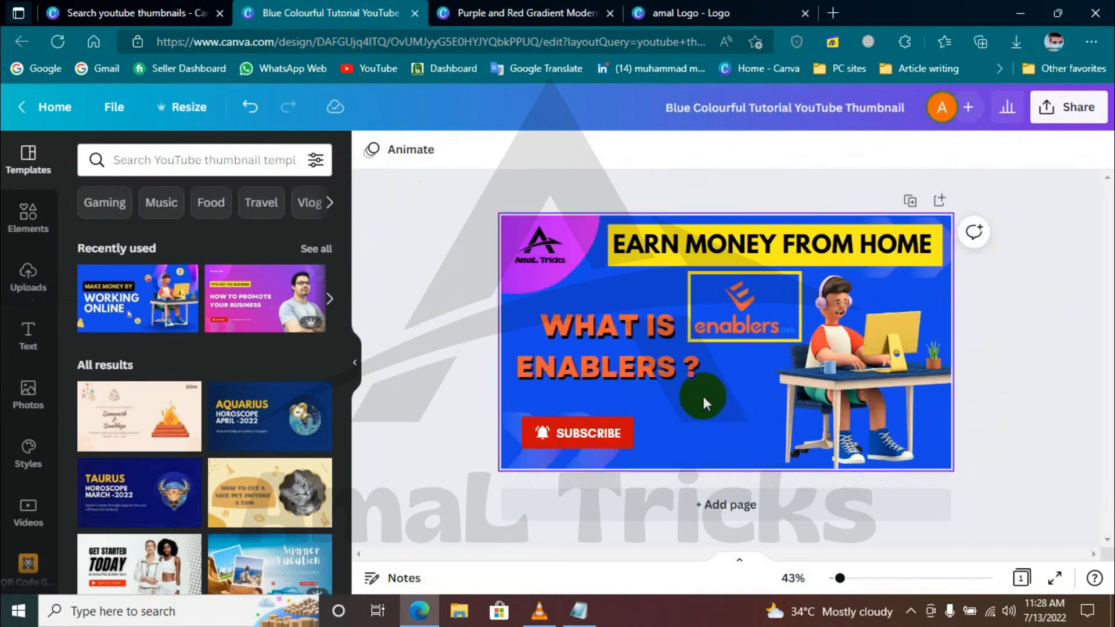
# Rearrange the blue thumbnail with the heading enlarged toward the centre and the framed enablers logo placed below it beside the SUBSCRIBE button.
pyautogui.moveTo(739, 302); pyautogui.dragTo(705, 411)
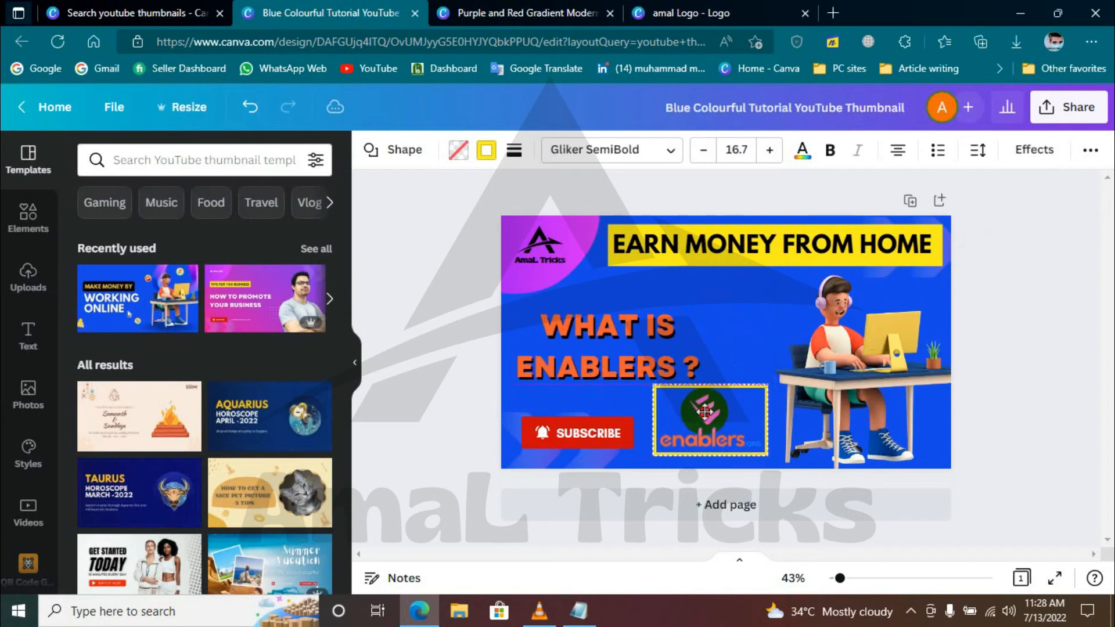
pyautogui.moveTo(602, 344); pyautogui.dragTo(677, 343)
pyautogui.moveTo(590, 364); pyautogui.dragTo(567, 368)
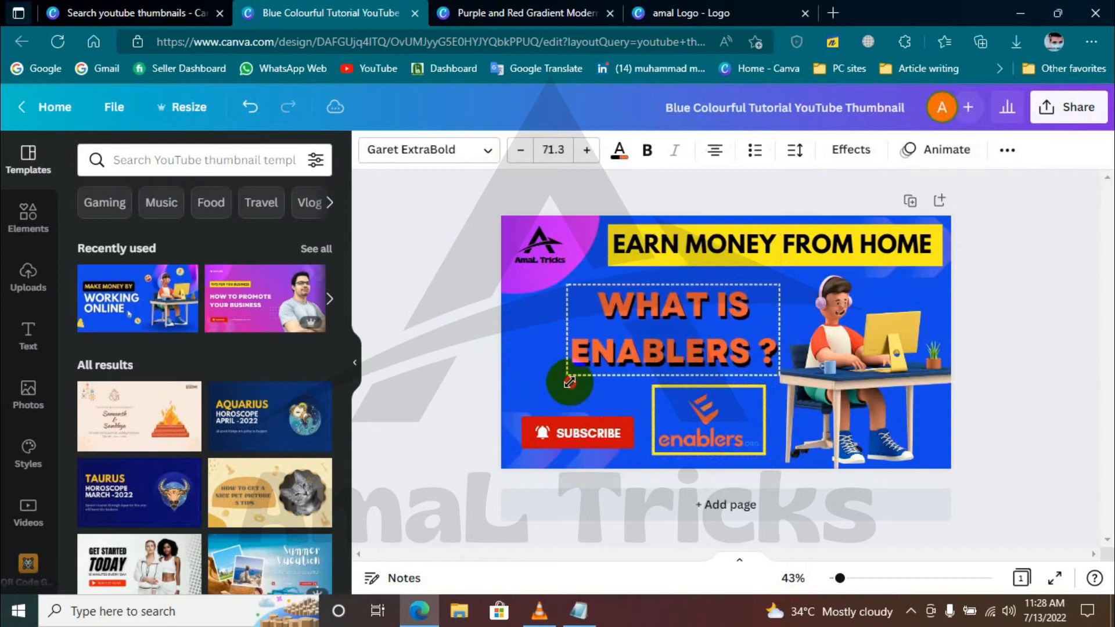
pyautogui.moveTo(706, 430); pyautogui.dragTo(708, 423)
pyautogui.moveTo(594, 424); pyautogui.dragTo(592, 418)
pyautogui.click(473, 454)
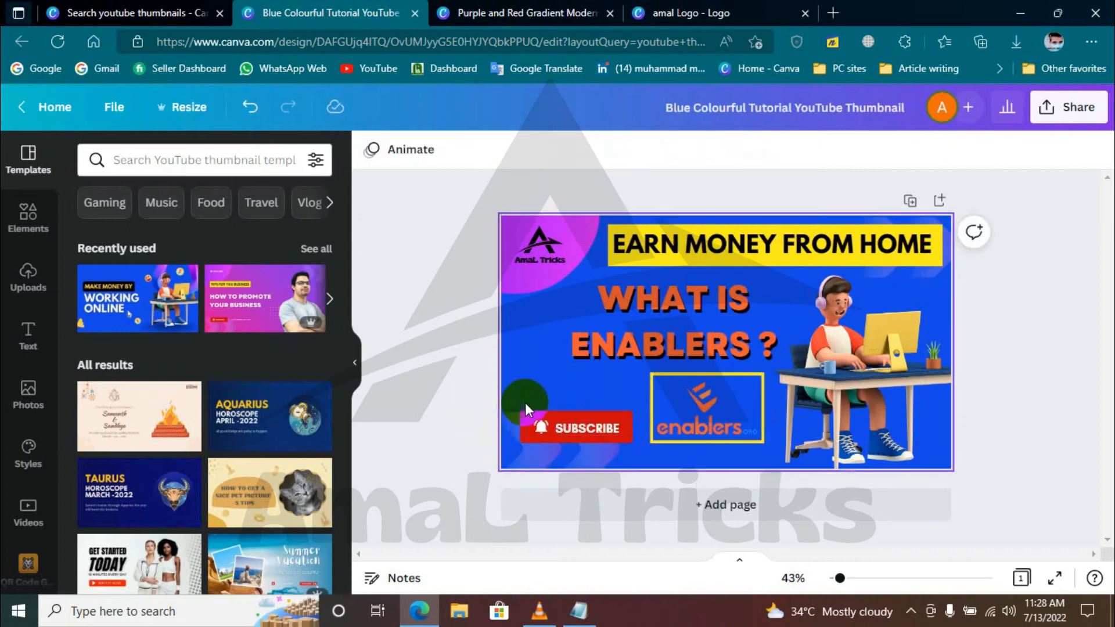
pyautogui.click(760, 256)
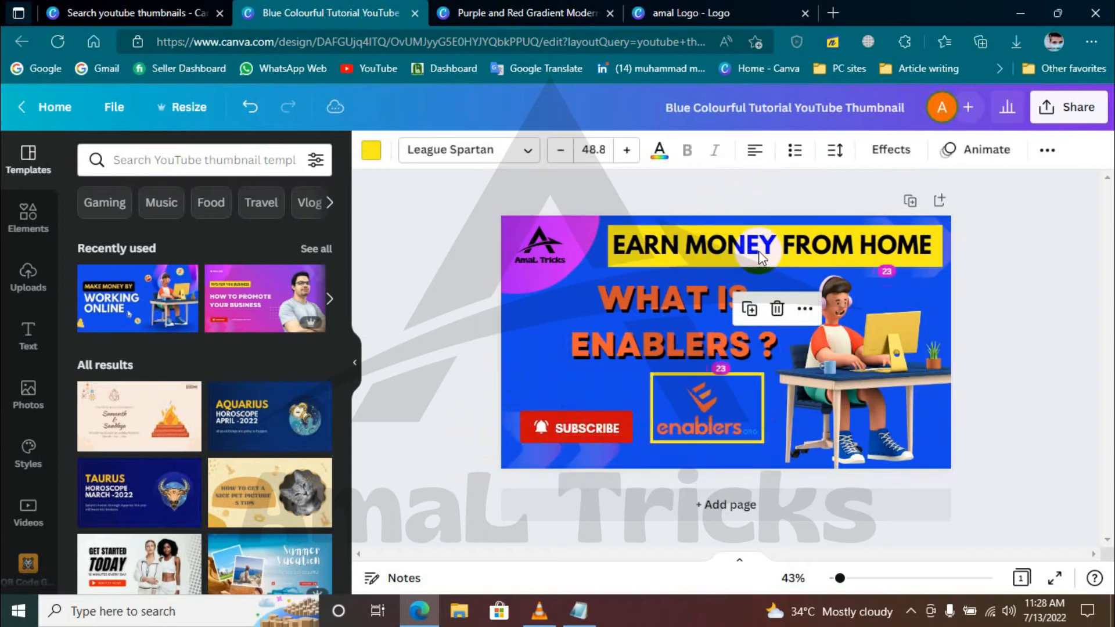
# Return to the YouTube thumbnail template results and open the green "Study Tips" and the "How I Make $150/Day" templates for editing.
pyautogui.click(98, 14)
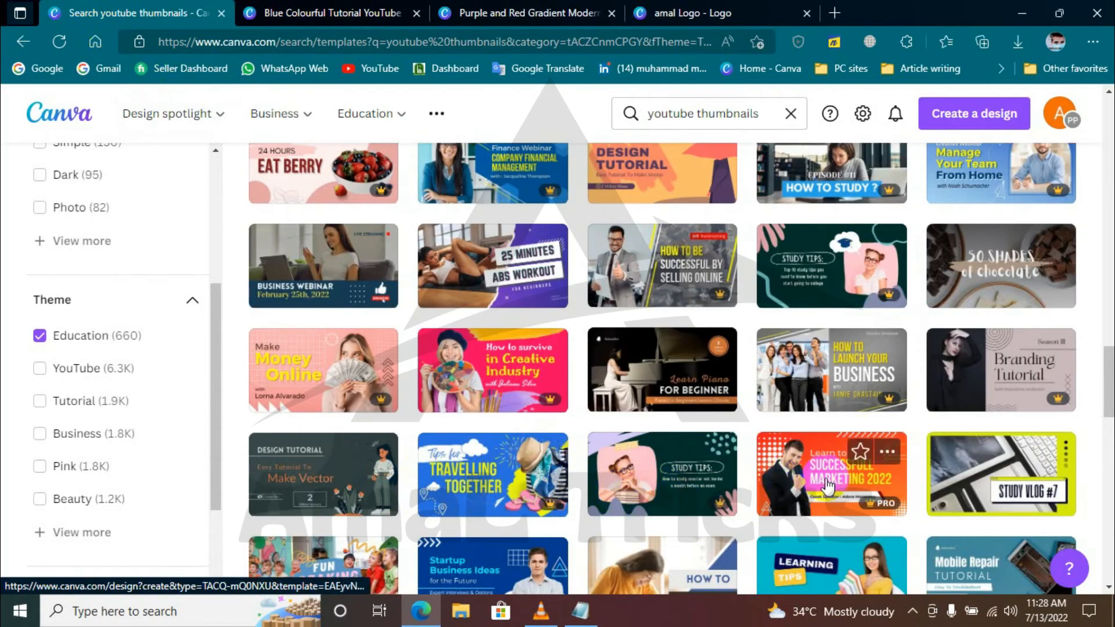
pyautogui.click(672, 488)
pyautogui.click(165, 13)
pyautogui.moveTo(1108, 393); pyautogui.dragTo(1104, 436)
pyautogui.click(376, 436)
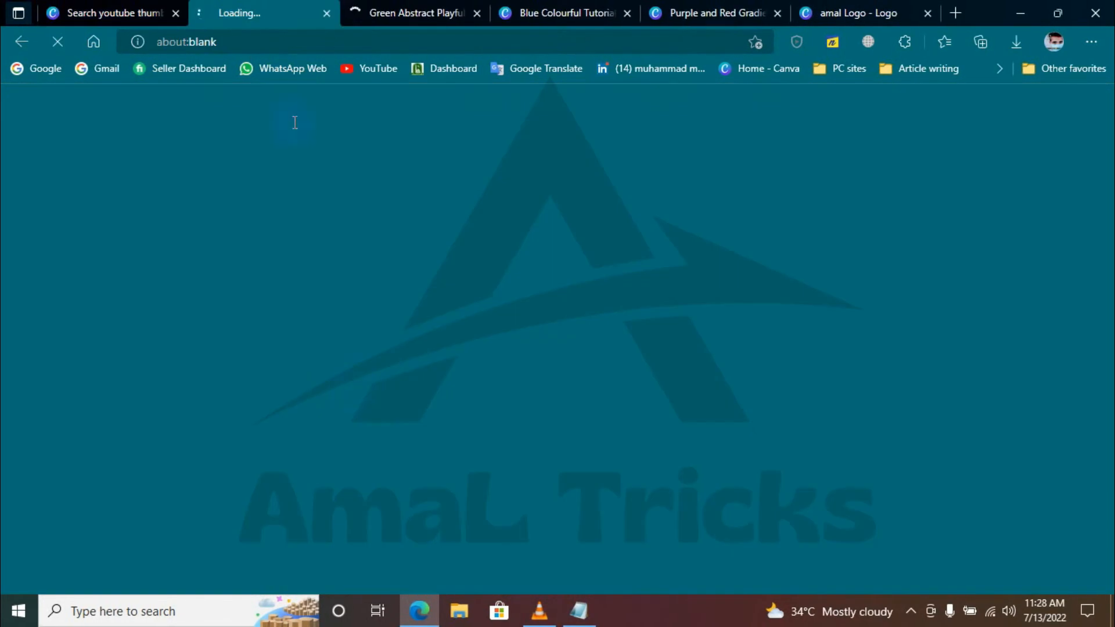
pyautogui.click(386, 14)
pyautogui.click(254, 2)
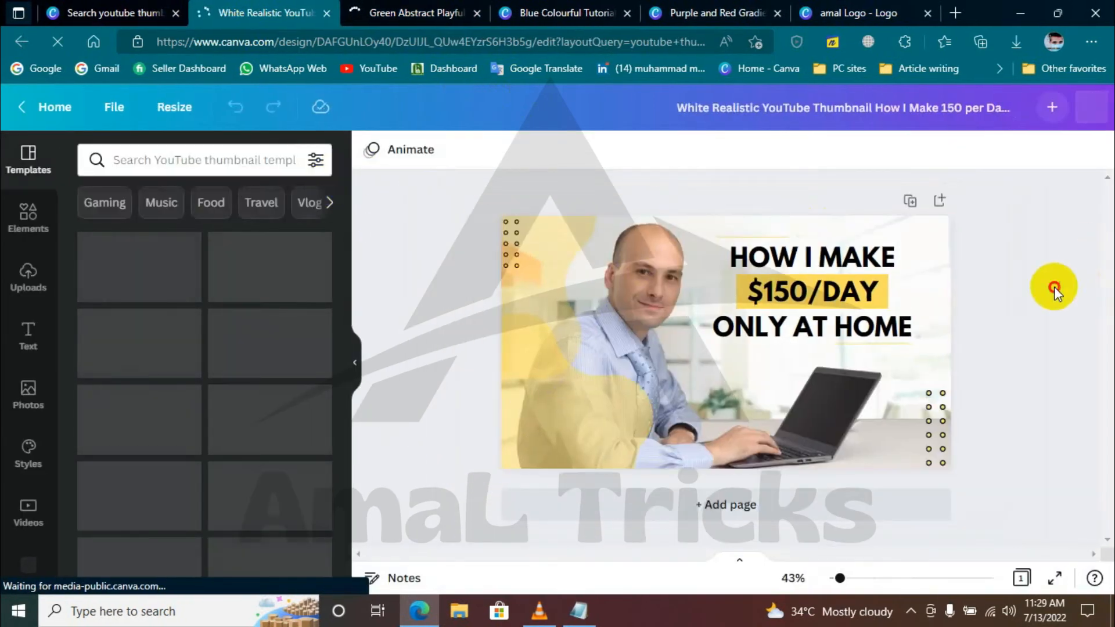
# Delete the heading text and the background photo with its placeholder from the "How I Make $150/Day" template.
pyautogui.moveTo(778, 180); pyautogui.dragTo(796, 386)
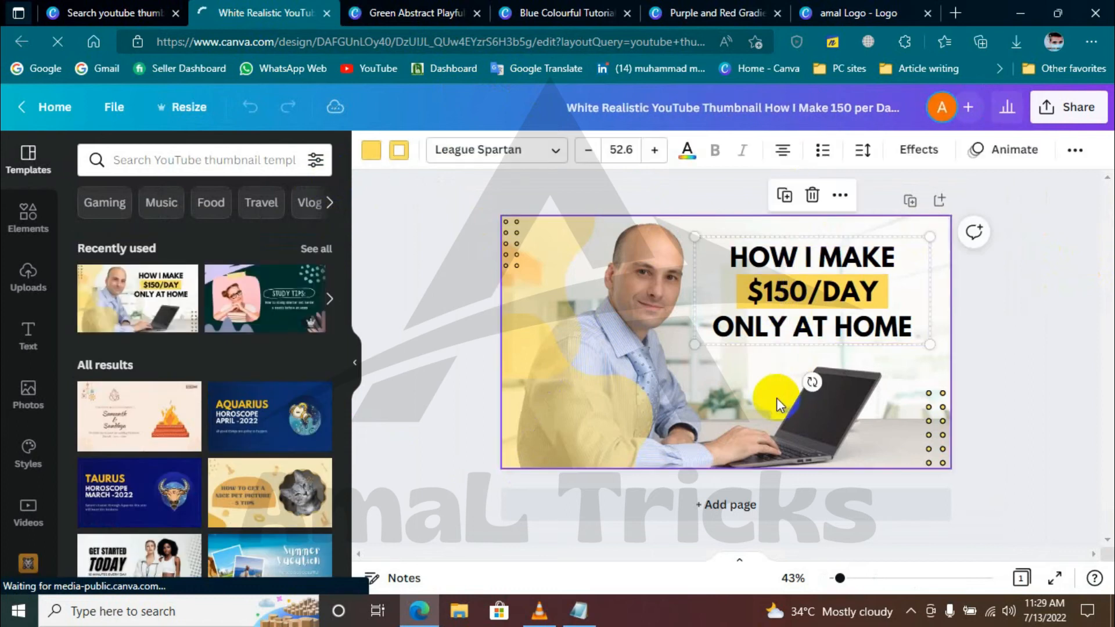
pyautogui.press('Delete')
pyautogui.click(778, 395)
pyautogui.press('Delete')
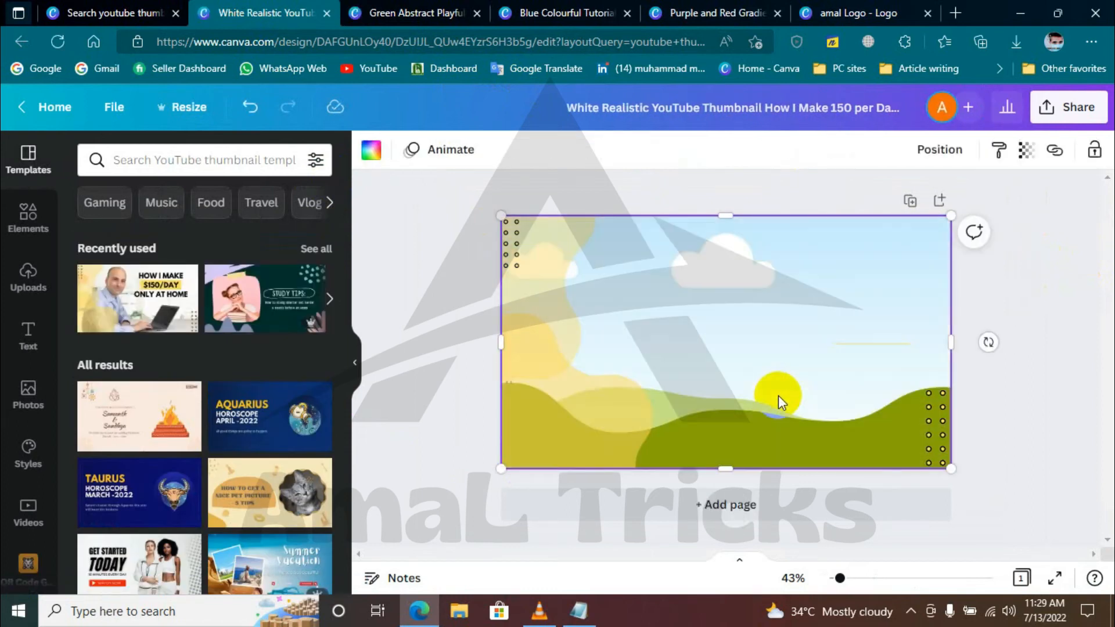
pyautogui.press('Delete')
# Copy all elements of the blue Enablers thumbnail and paste them onto the emptied white template.
pyautogui.click(406, 13)
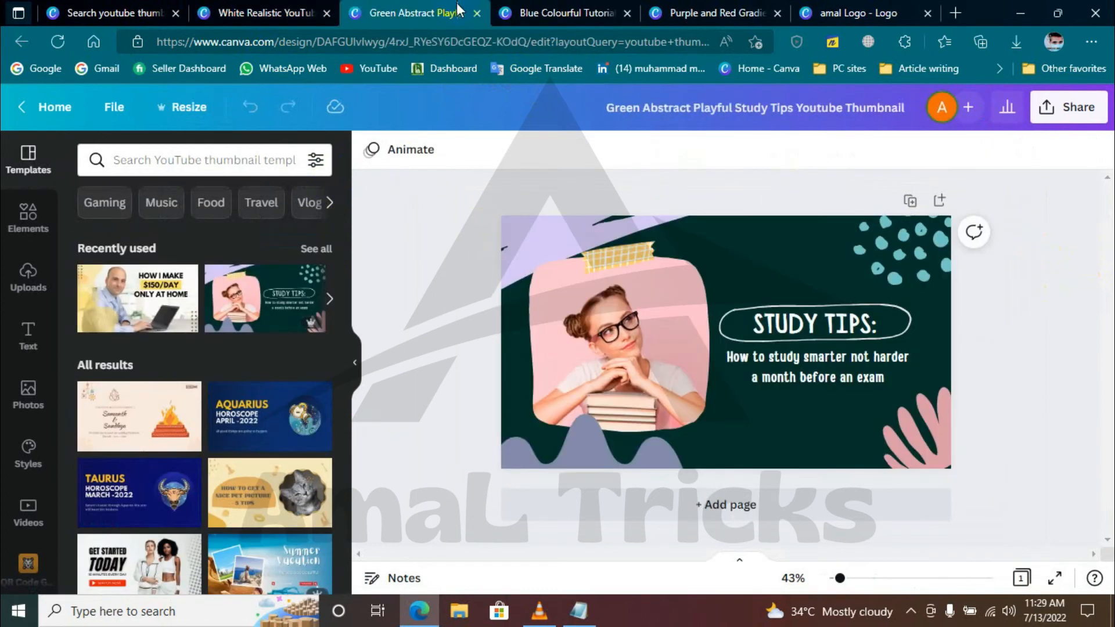
pyautogui.click(566, 13)
pyautogui.hotkey('ctrl', 'a')
pyautogui.hotkey('ctrl', 'c')
pyautogui.click(278, 13)
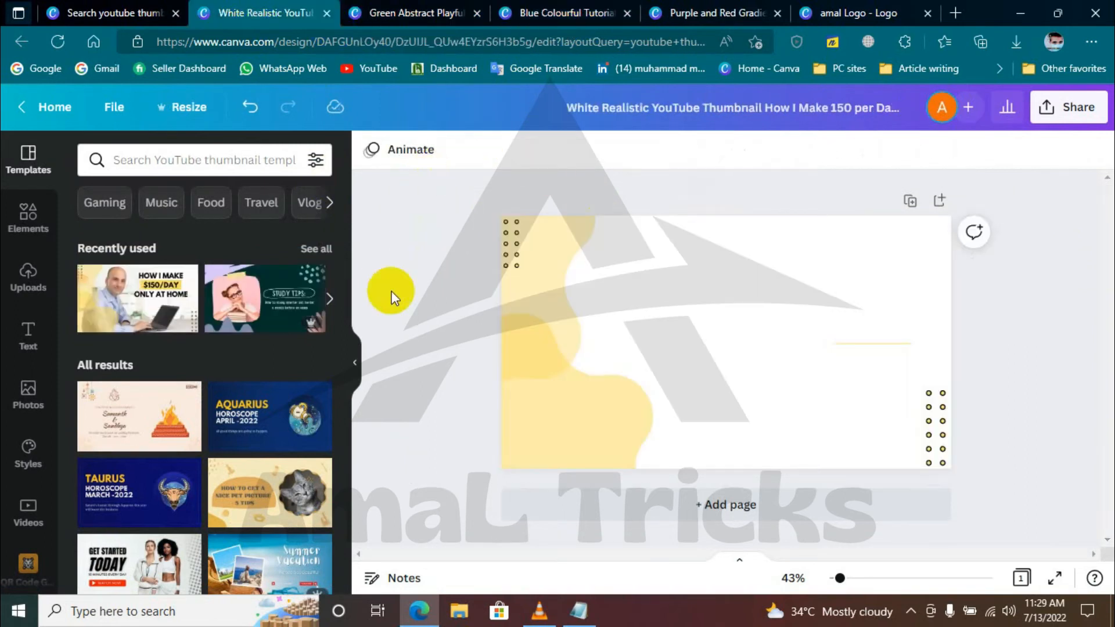
pyautogui.hotkey('ctrl', 'v')
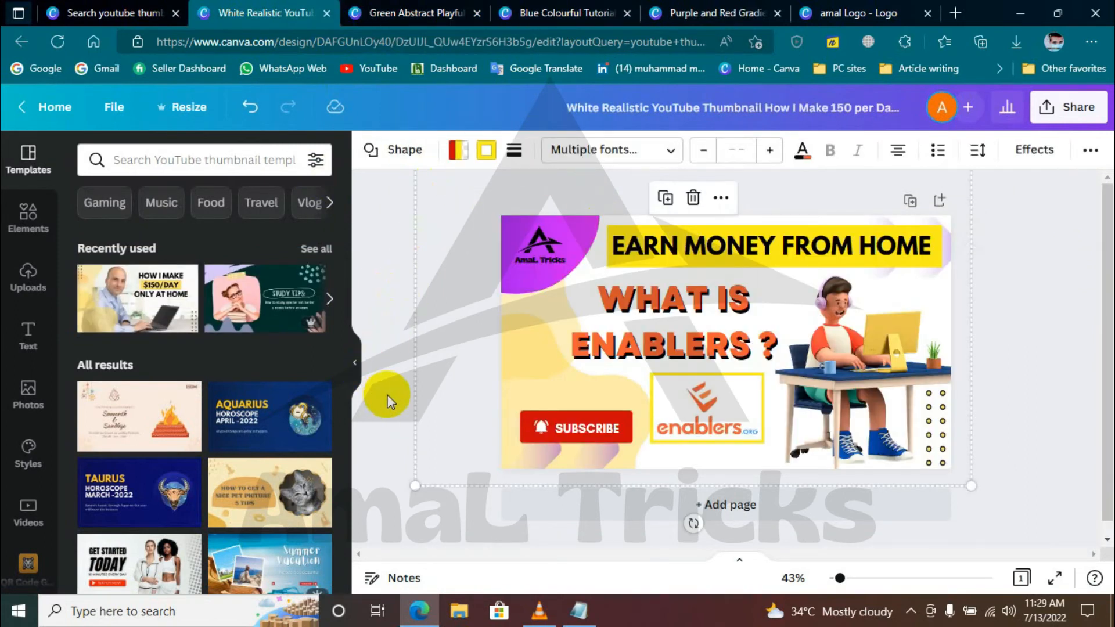
# Search the photo library for "background" and set the teal watercolour photo as the page background.
pyautogui.click(27, 395)
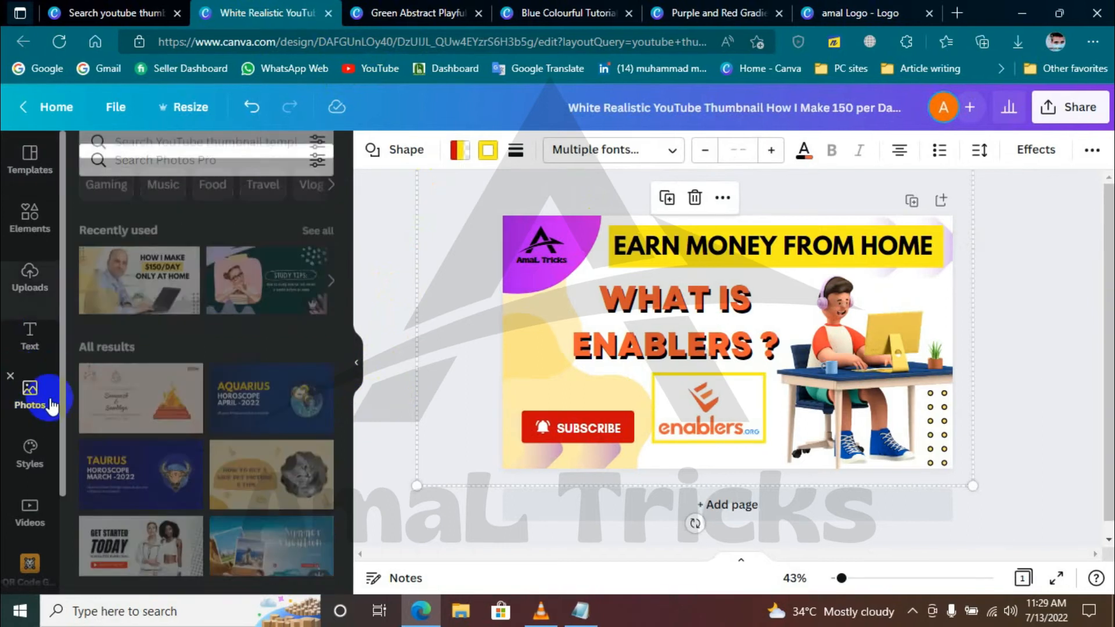
pyautogui.click(204, 166)
pyautogui.write('bac')
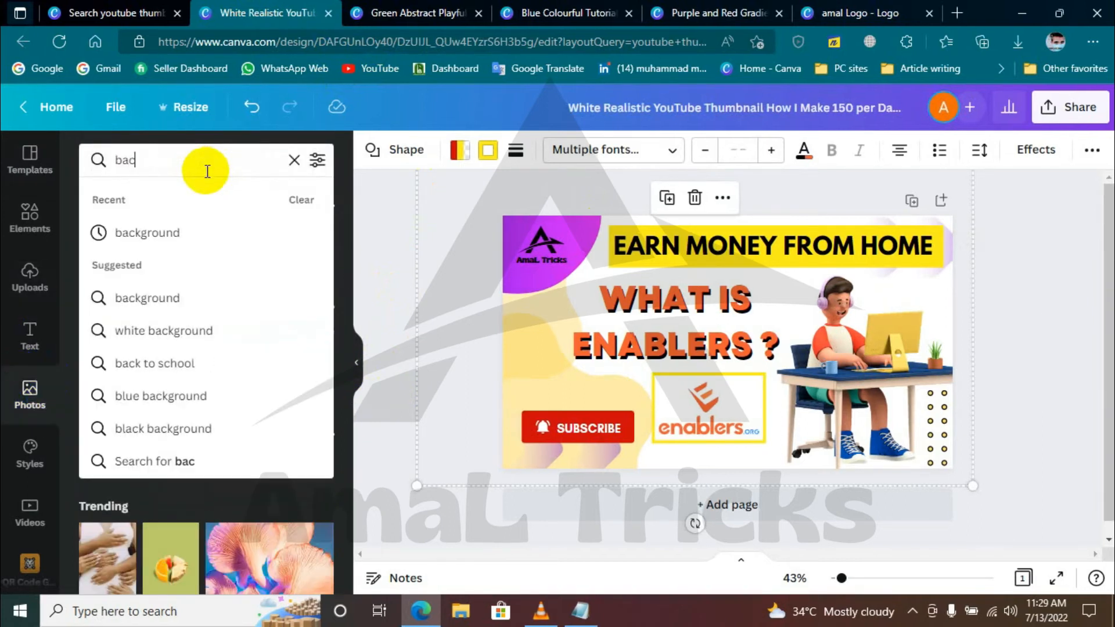
pyautogui.click(174, 233)
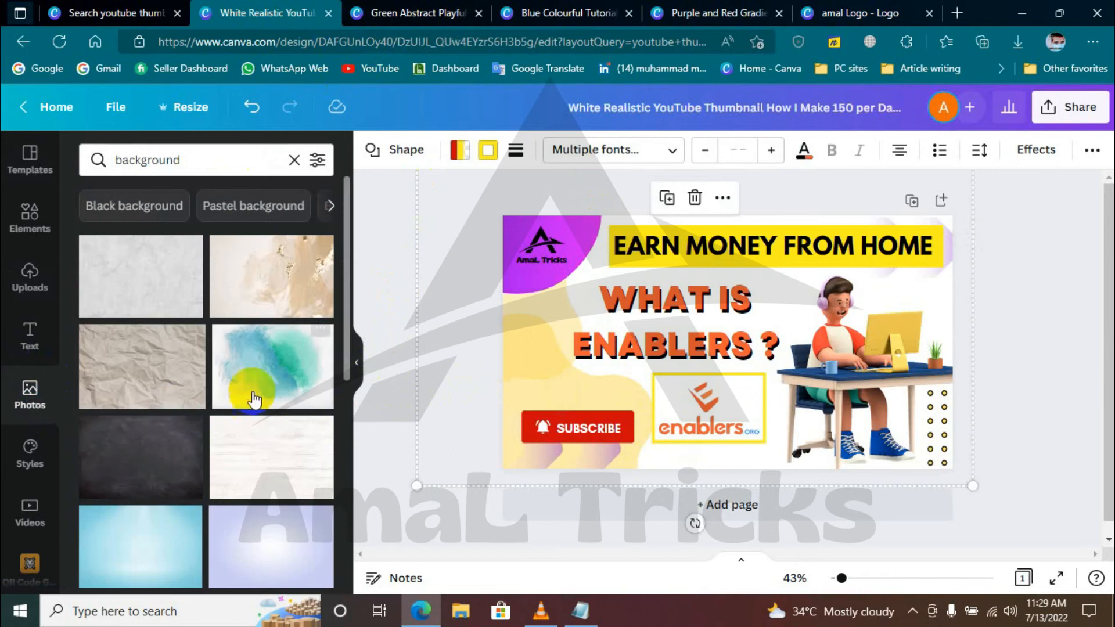
pyautogui.click(258, 384)
pyautogui.rightClick(728, 317)
pyautogui.click(798, 517)
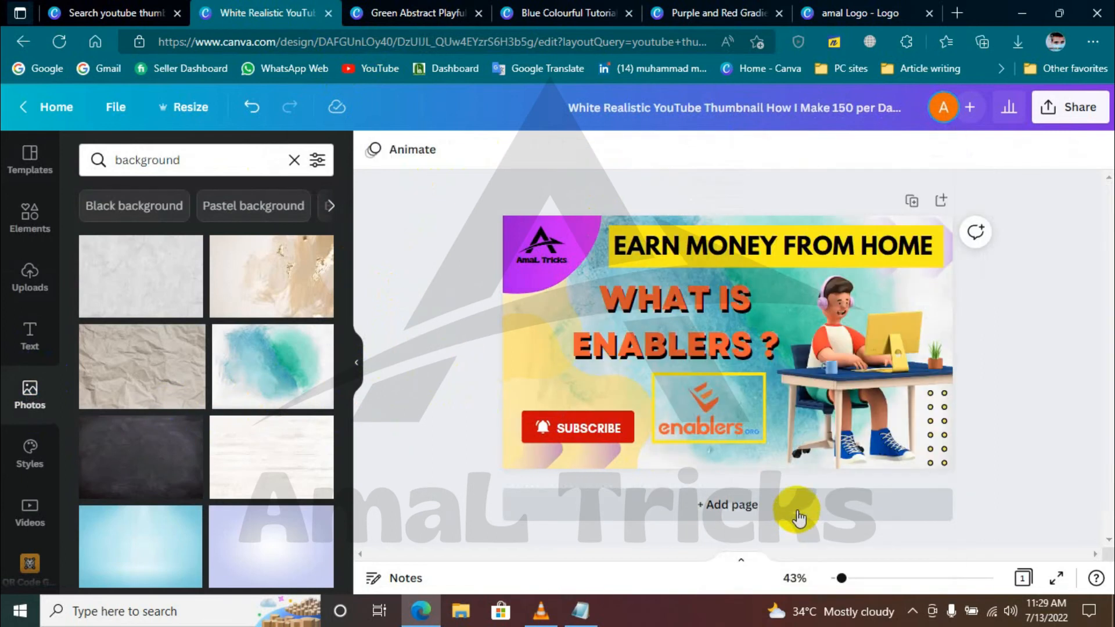
# Try the crumpled paper photo and then the beige and gold paint photo as the page background.
pyautogui.click(149, 378)
pyautogui.rightClick(701, 374)
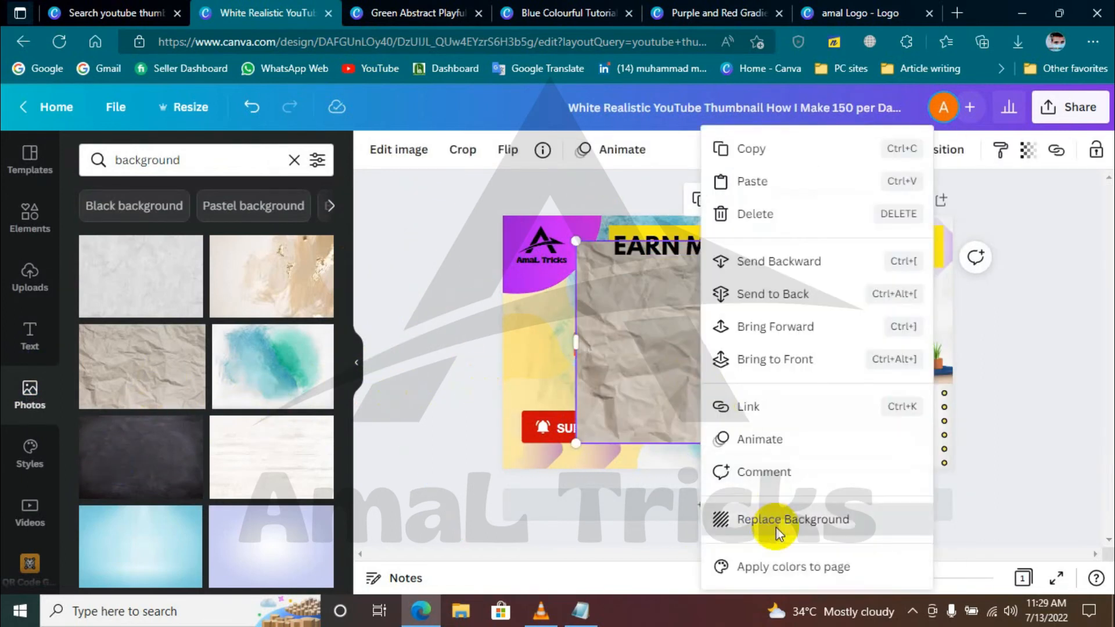
pyautogui.click(772, 523)
pyautogui.click(242, 275)
pyautogui.rightClick(645, 348)
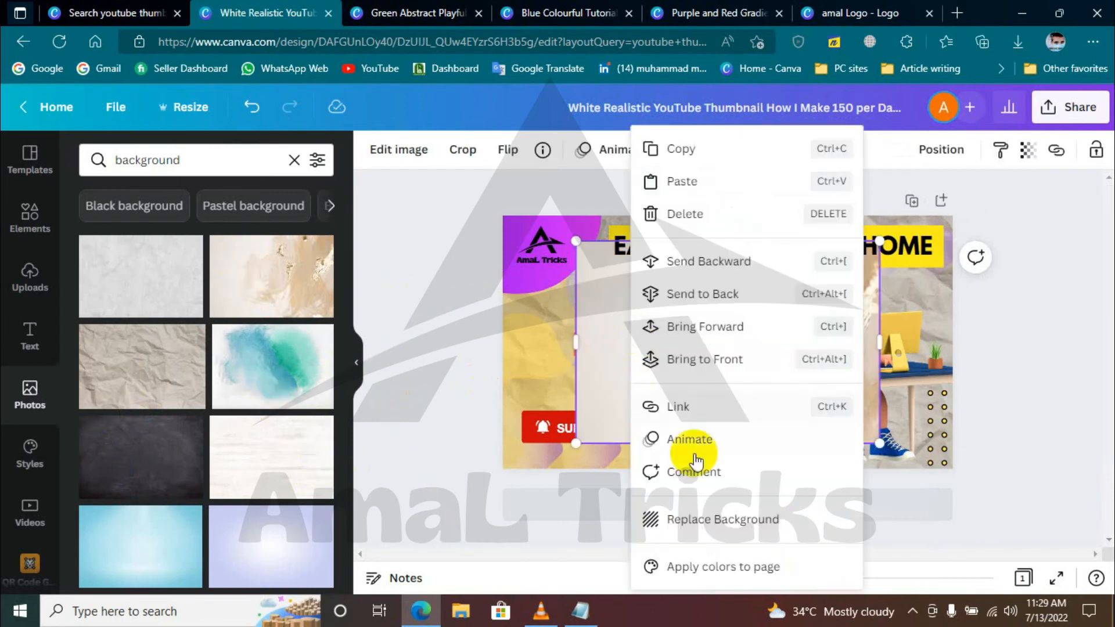
pyautogui.click(689, 517)
# Replace the page background with the white wooden plank photo.
pyautogui.click(294, 465)
pyautogui.rightClick(713, 349)
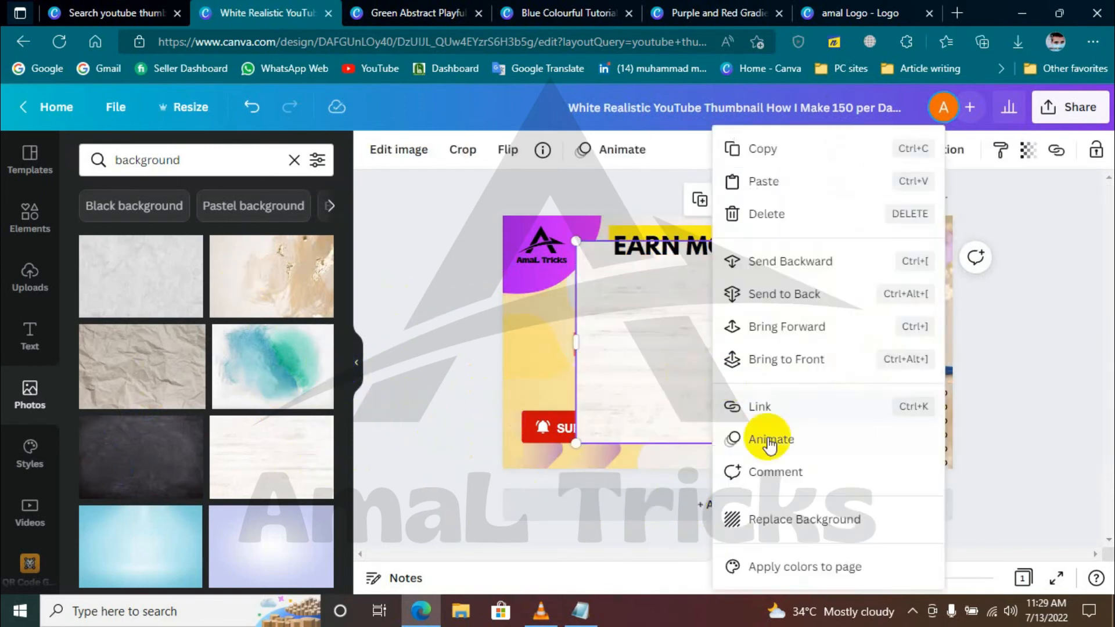
pyautogui.click(775, 518)
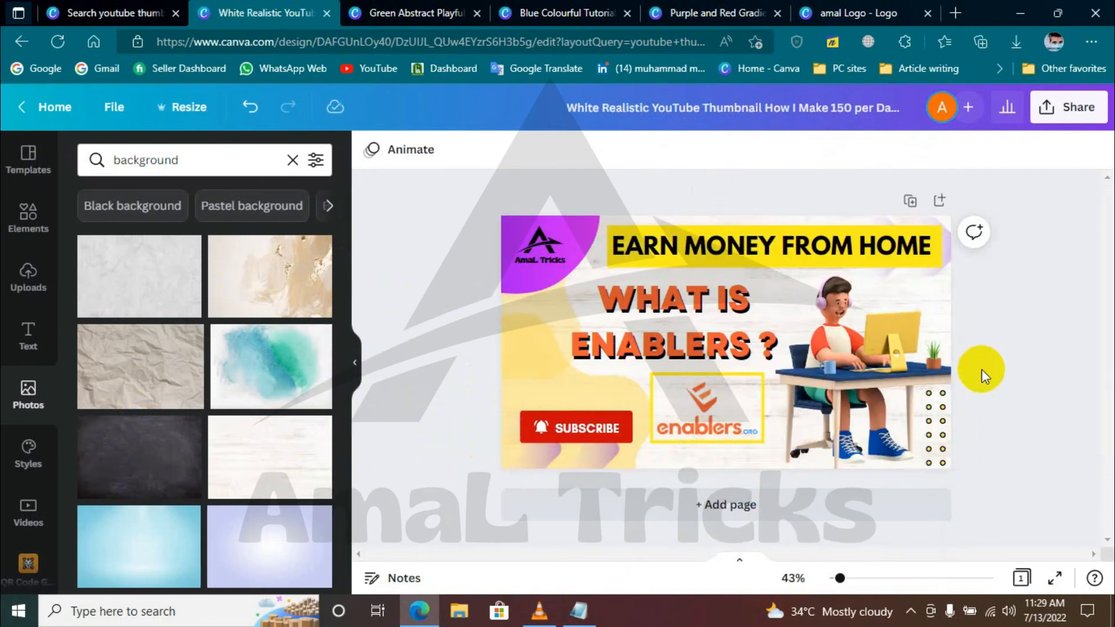
# Move the framed enablers logo and the SUBSCRIBE button slightly down and to the right.
pyautogui.click(708, 405)
pyautogui.moveTo(707, 405); pyautogui.dragTo(717, 414)
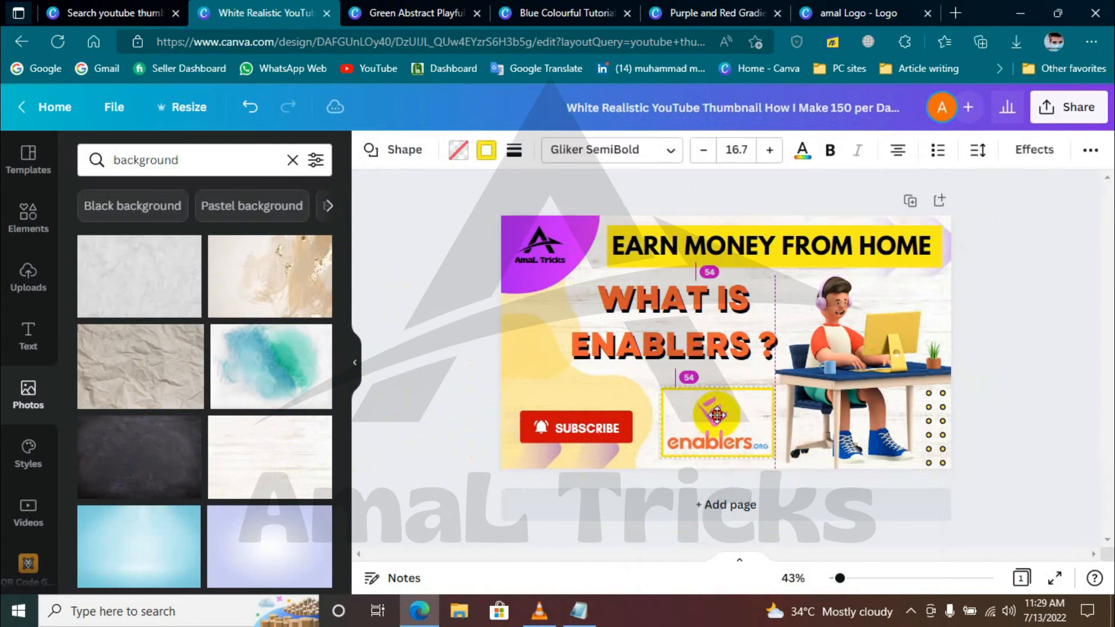
pyautogui.moveTo(579, 429)
pyautogui.mouseDown()
pyautogui.moveTo(590, 435)
pyautogui.moveTo(577, 416)
pyautogui.moveTo(587, 433)
pyautogui.mouseUp()
# Set the border colour of the enablers logo frame to red.
pyautogui.click(737, 403)
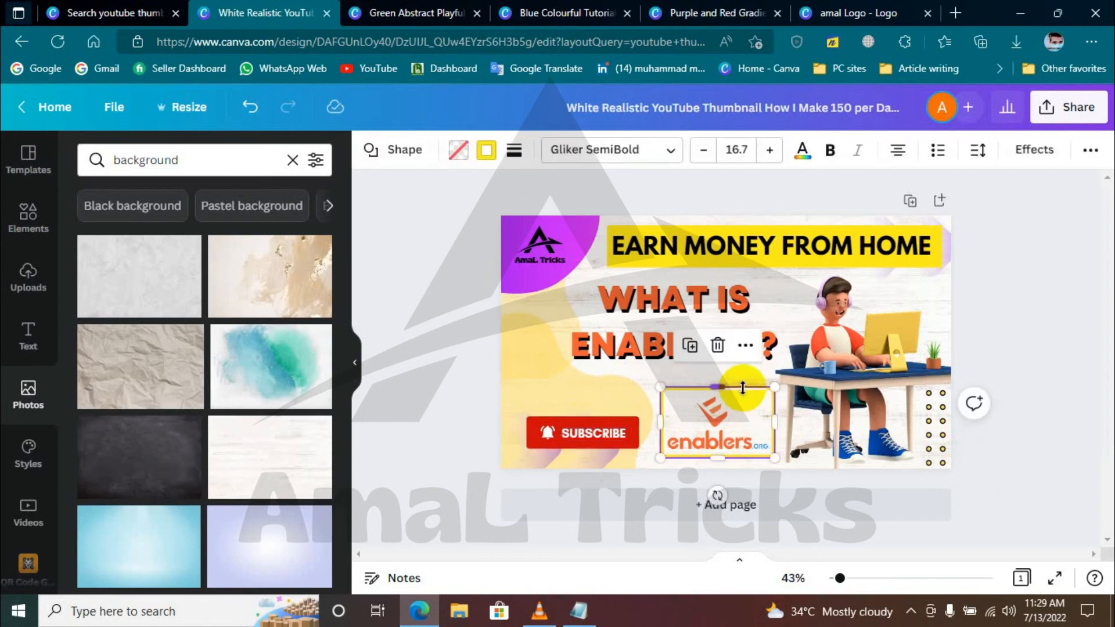
pyautogui.click(486, 149)
pyautogui.click(269, 234)
pyautogui.click(392, 396)
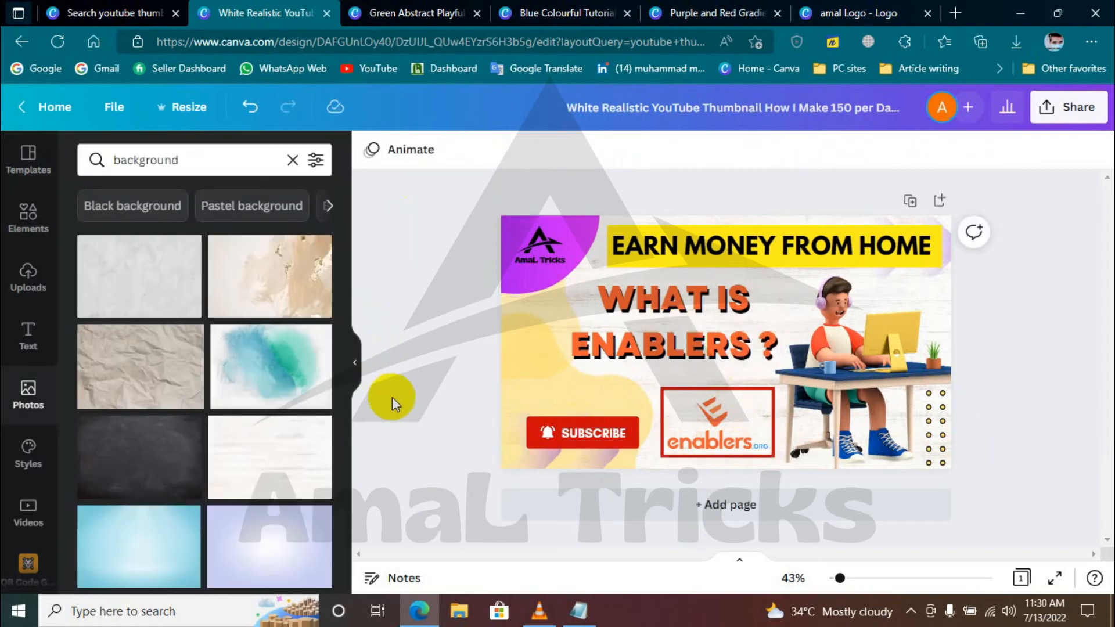
pyautogui.click(662, 336)
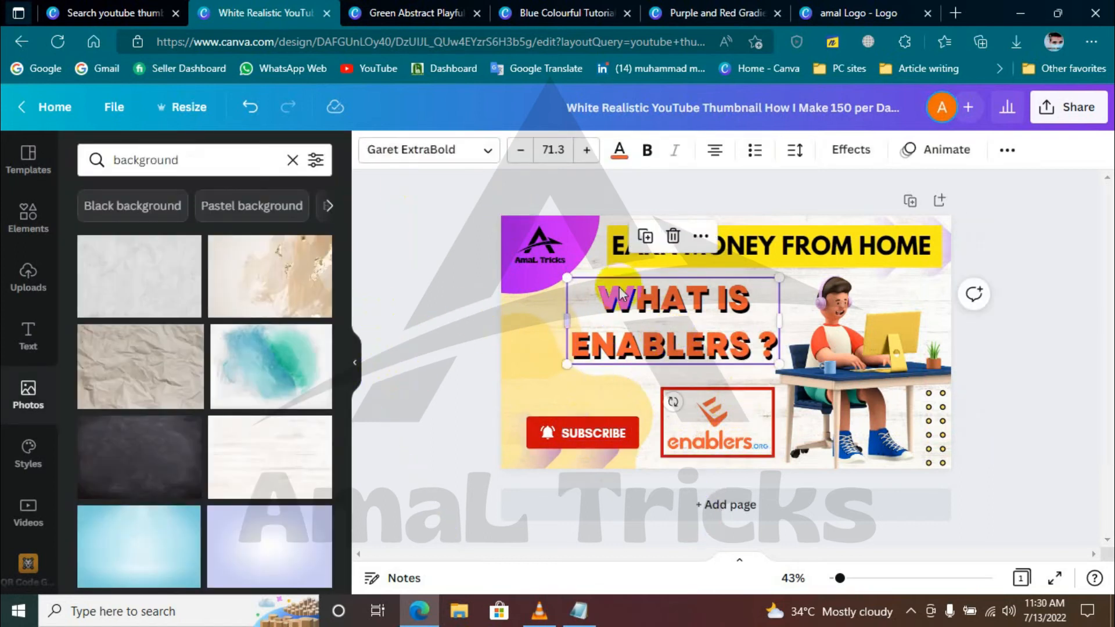
pyautogui.moveTo(638, 203); pyautogui.dragTo(667, 349)
pyautogui.moveTo(744, 226); pyautogui.dragTo(705, 323)
pyautogui.hotkey('ctrl', 'z')
pyautogui.click(1058, 335)
pyautogui.moveTo(717, 203); pyautogui.dragTo(722, 309)
pyautogui.click(746, 201)
pyautogui.moveTo(723, 187); pyautogui.dragTo(719, 342)
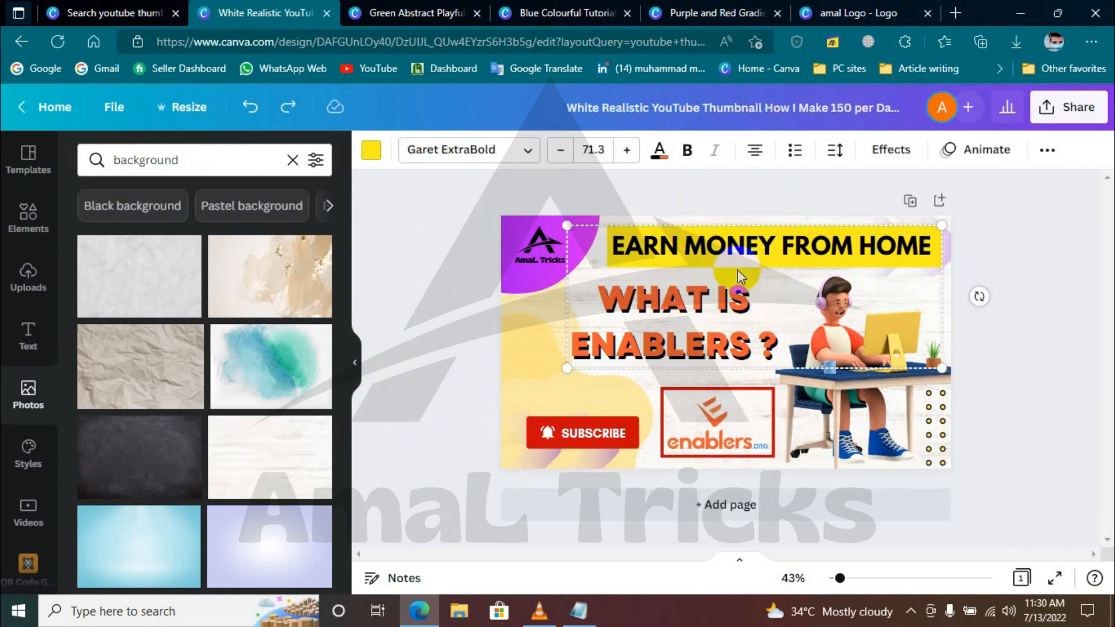
pyautogui.click(738, 270)
pyautogui.click(790, 288)
pyautogui.click(478, 395)
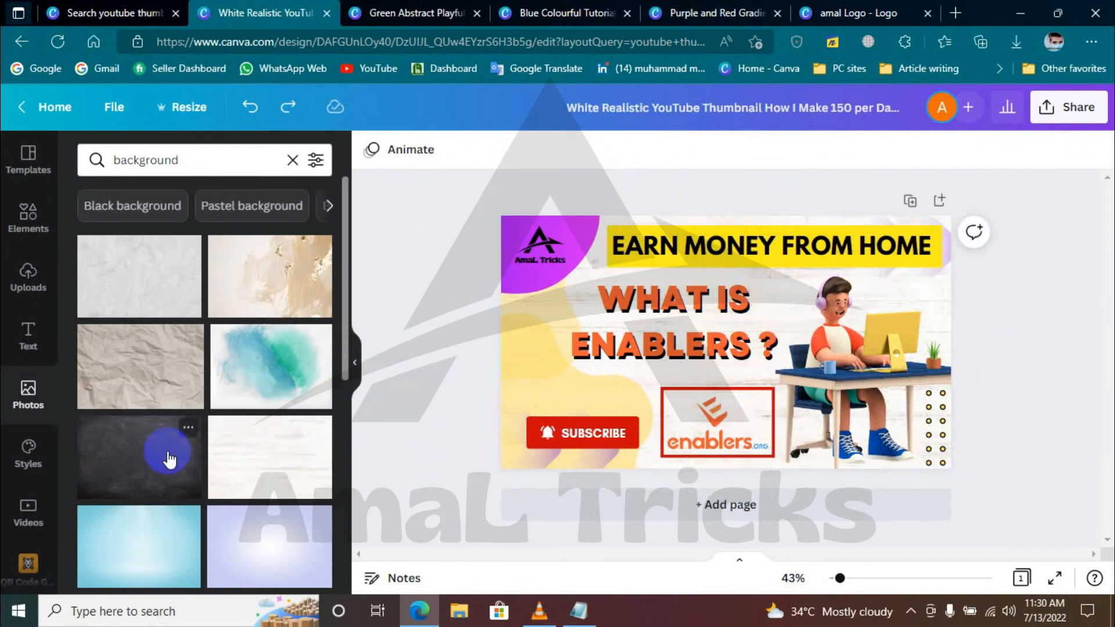
# Try the dark chalkboard photo and then the light blue gradient photo as the page background.
pyautogui.click(168, 459)
pyautogui.rightClick(720, 395)
pyautogui.click(765, 517)
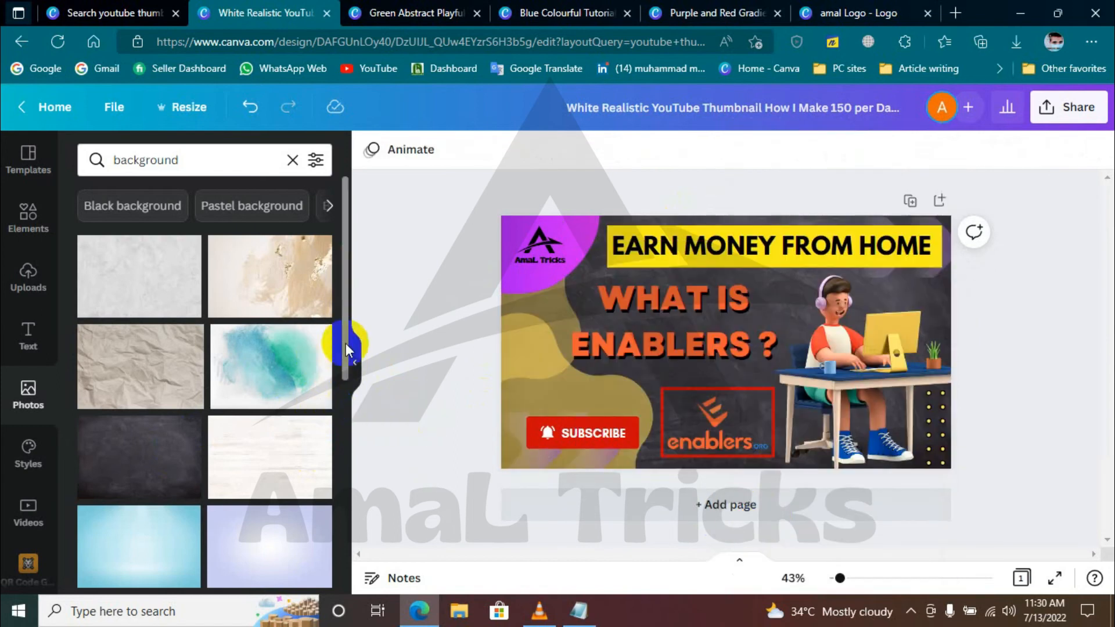
pyautogui.scroll(-2, 261, 349)
pyautogui.click(93, 447)
pyautogui.rightClick(657, 368)
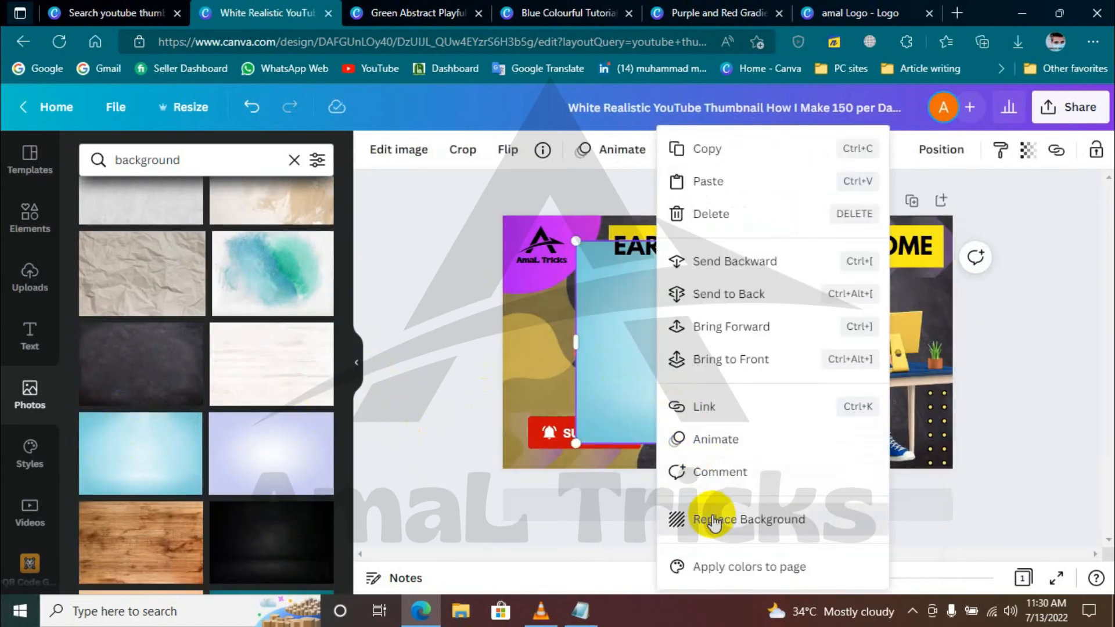
pyautogui.click(714, 521)
# Delete the yellow blob shapes along the thumbnail's left side.
pyautogui.click(518, 381)
pyautogui.press('Delete')
pyautogui.click(518, 381)
pyautogui.press('Delete')
# Nudge the "WHAT IS ENABLERS ?" heading slightly up and to the left.
pyautogui.moveTo(611, 334); pyautogui.dragTo(609, 336)
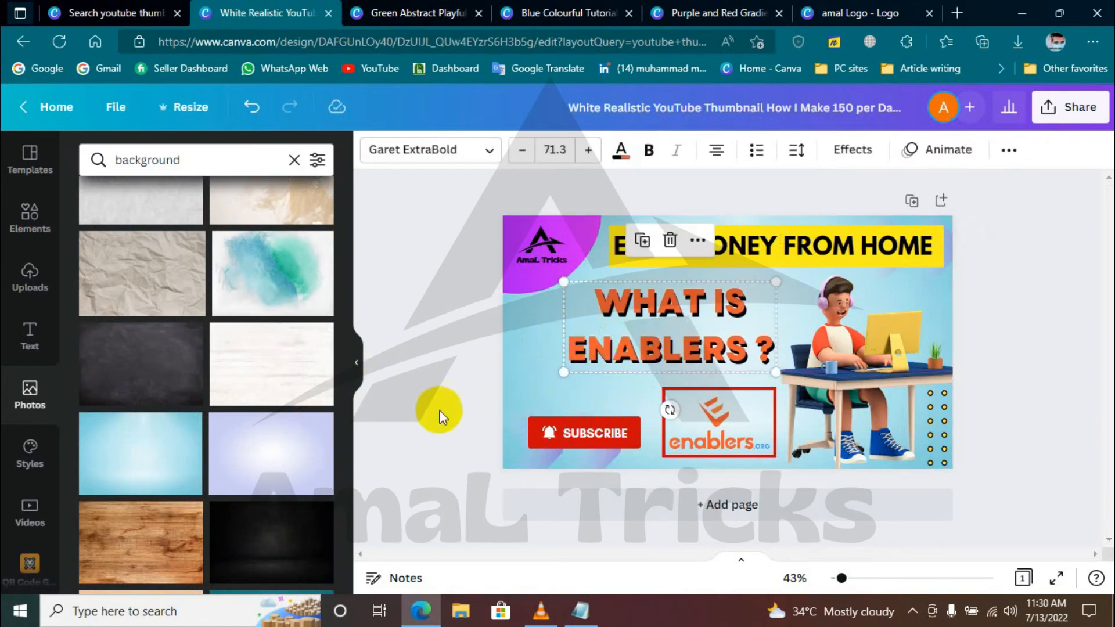
pyautogui.click(622, 324)
pyautogui.moveTo(657, 349)
pyautogui.mouseDown()
pyautogui.moveTo(634, 345)
pyautogui.moveTo(651, 343)
pyautogui.mouseUp()
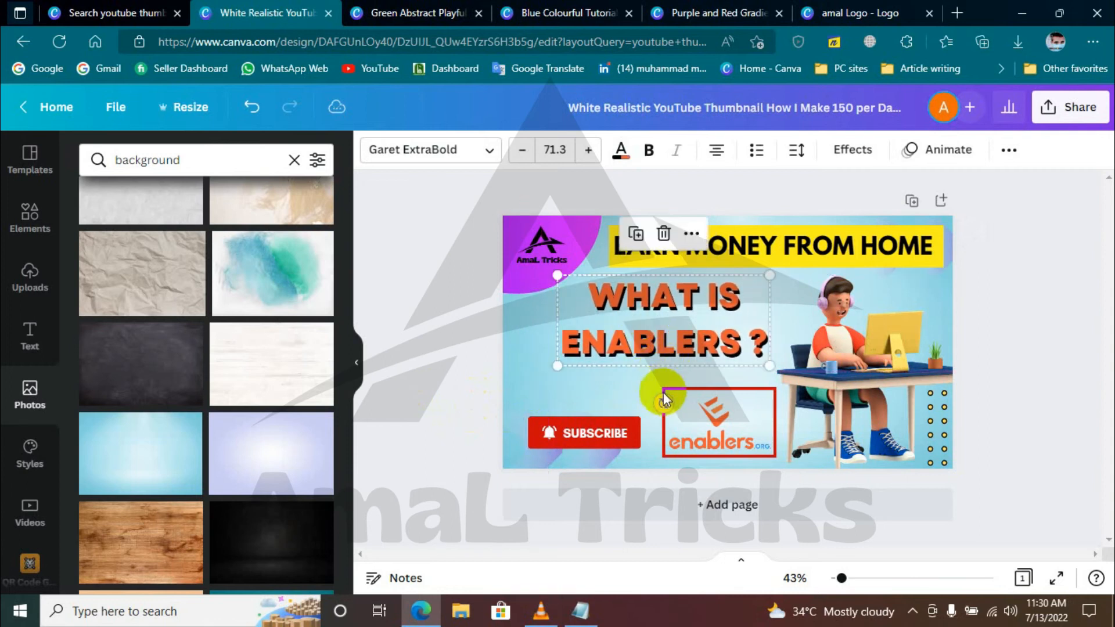
# Enlarge the red-framed enablers logo up to the heading and move the SUBSCRIBE button toward the thumbnail's lower-left corner.
pyautogui.click(721, 421)
pyautogui.moveTo(663, 388); pyautogui.dragTo(627, 365)
pyautogui.moveTo(577, 437); pyautogui.dragTo(558, 444)
pyautogui.click(441, 443)
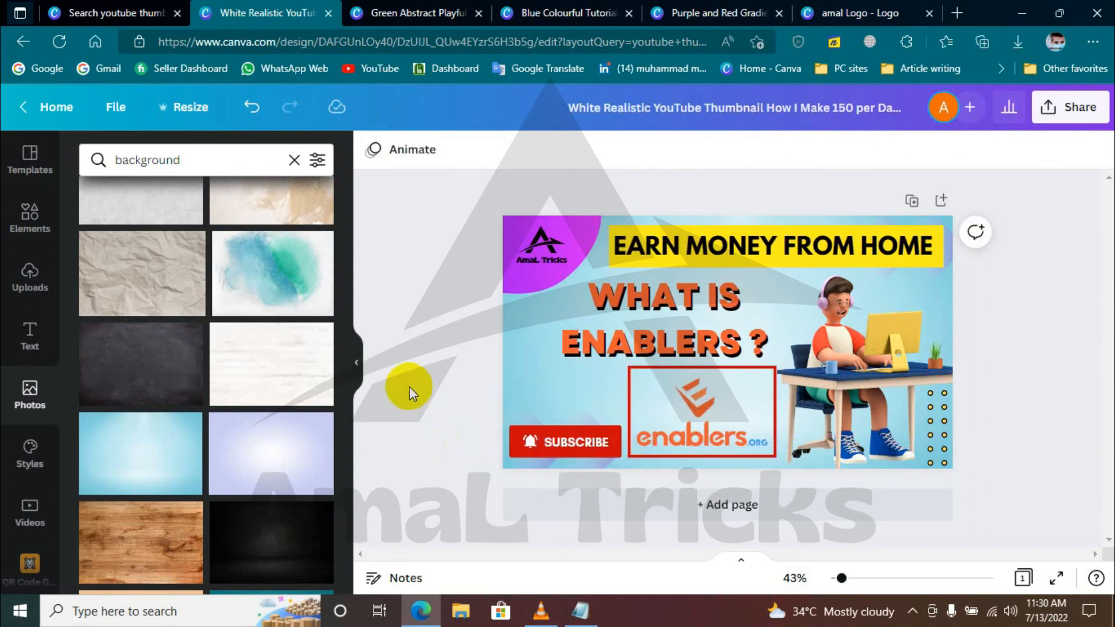
pyautogui.click(558, 333)
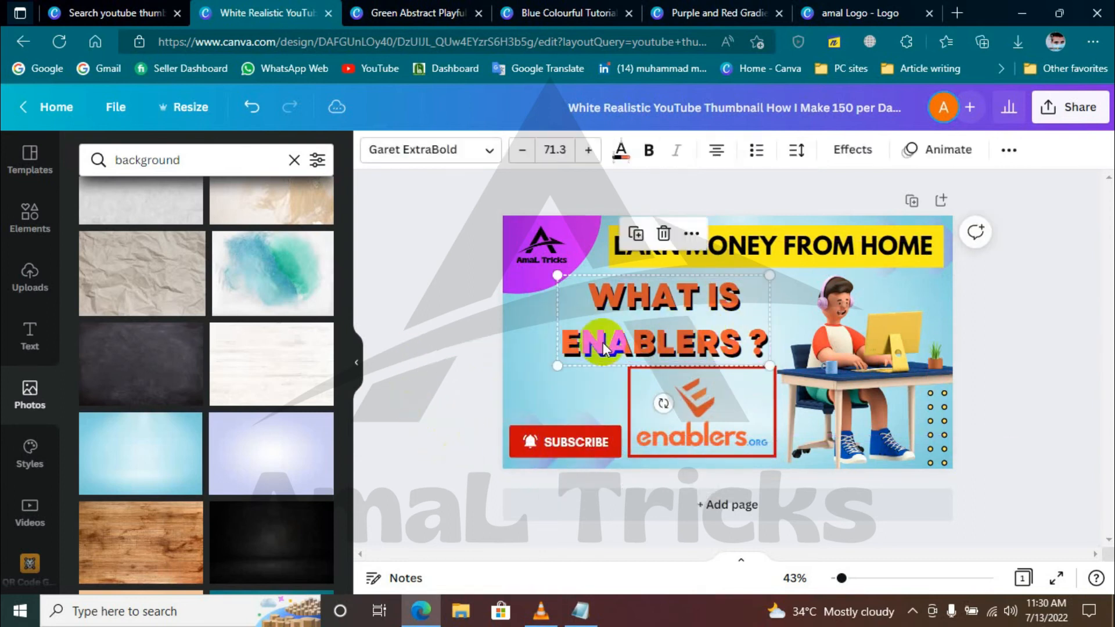
pyautogui.click(471, 390)
# Try the brown wooden plank photo as the page background.
pyautogui.click(190, 525)
pyautogui.rightClick(640, 396)
pyautogui.rightClick(636, 398)
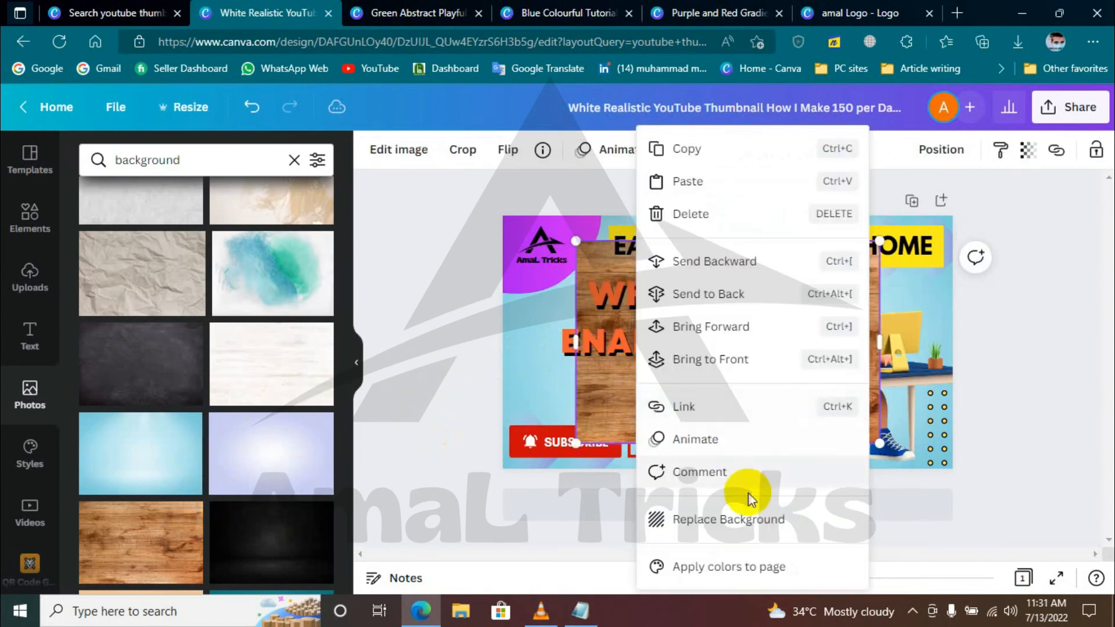
pyautogui.click(749, 515)
# Replace the page background with the pale lavender gradient photo.
pyautogui.click(286, 463)
pyautogui.rightClick(631, 407)
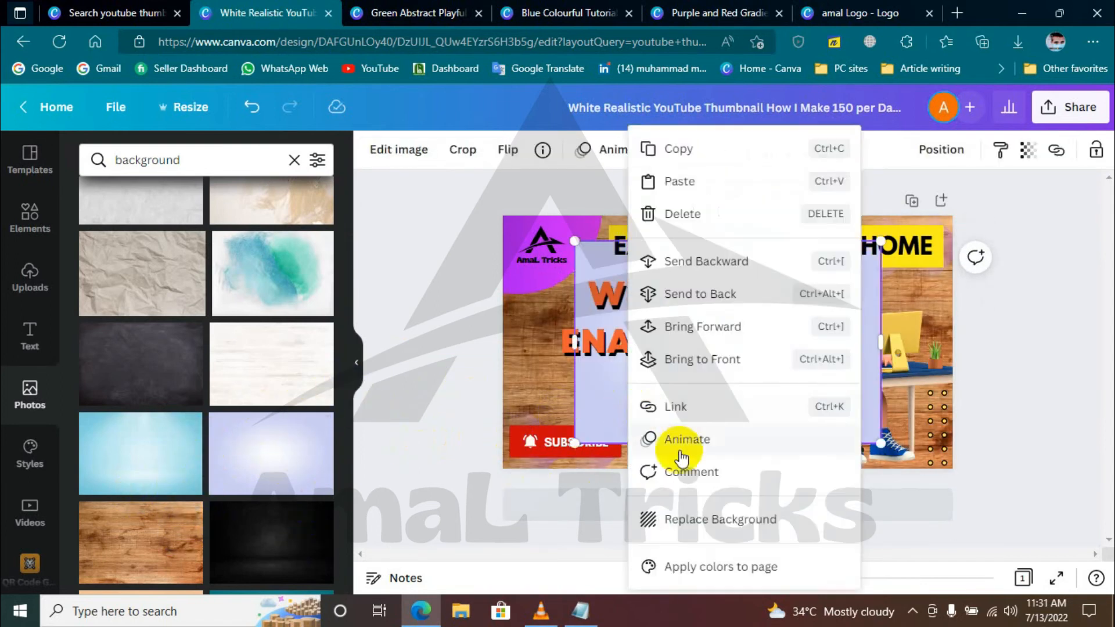
pyautogui.click(698, 520)
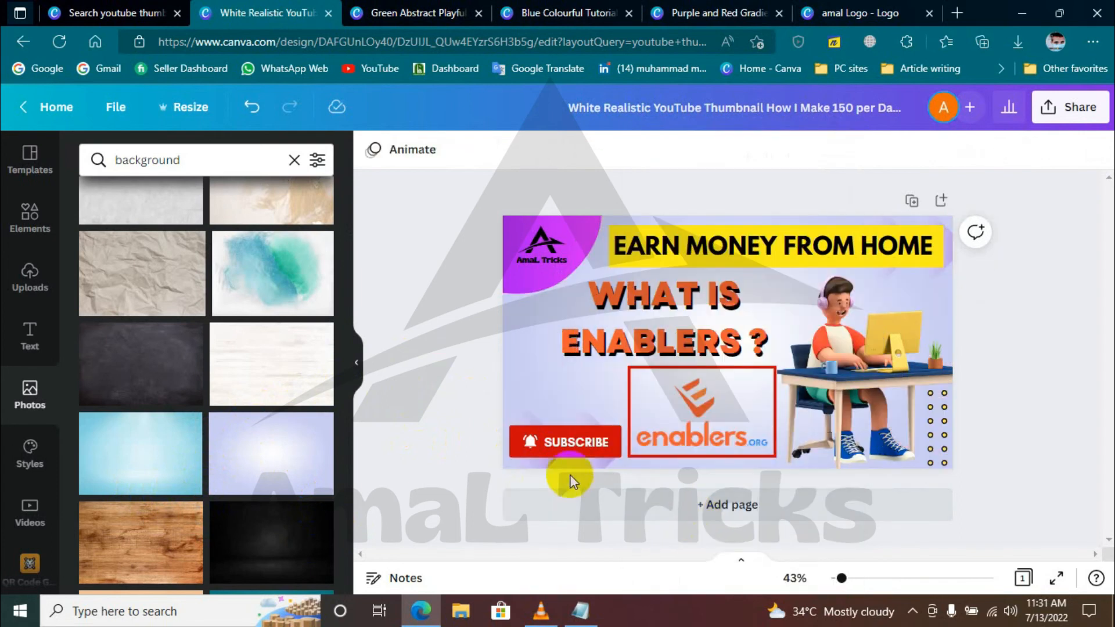
# Replace the yellow banner behind "EARN MONEY FROM HOME" with a square shape stretched to a rectangle behind that text.
pyautogui.scroll(-3, 337, 360)
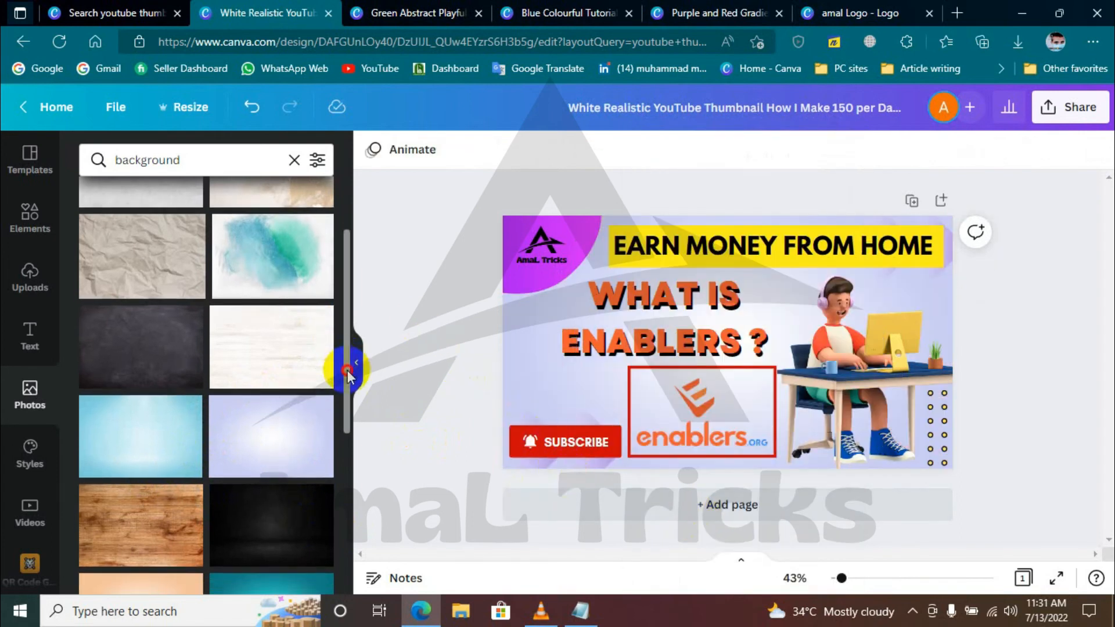
pyautogui.click(789, 261)
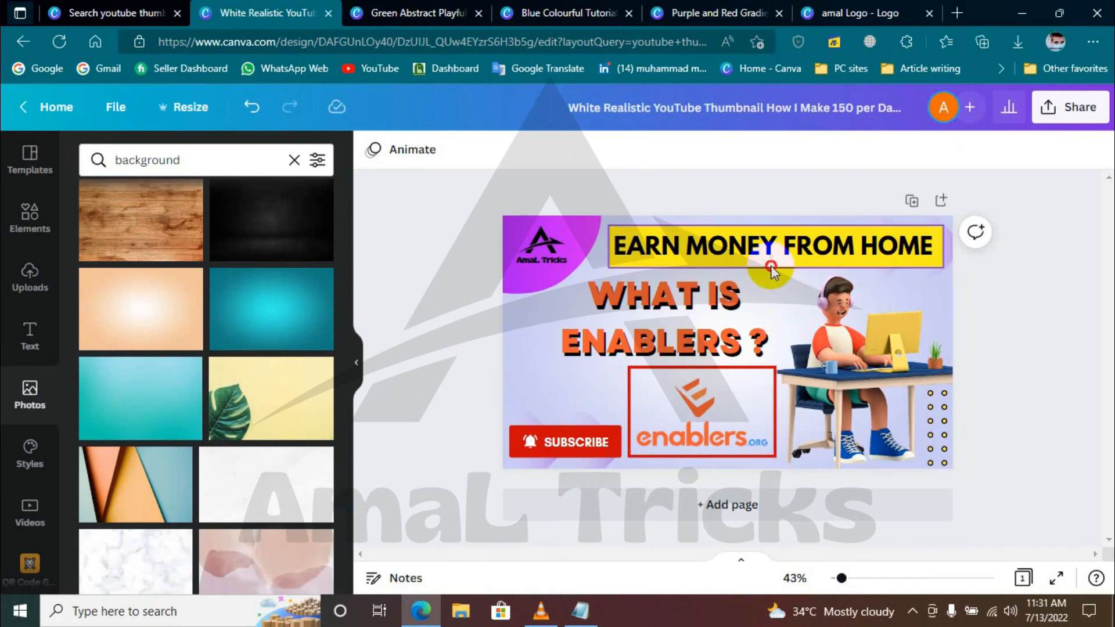
pyautogui.click(811, 213)
pyautogui.click(35, 218)
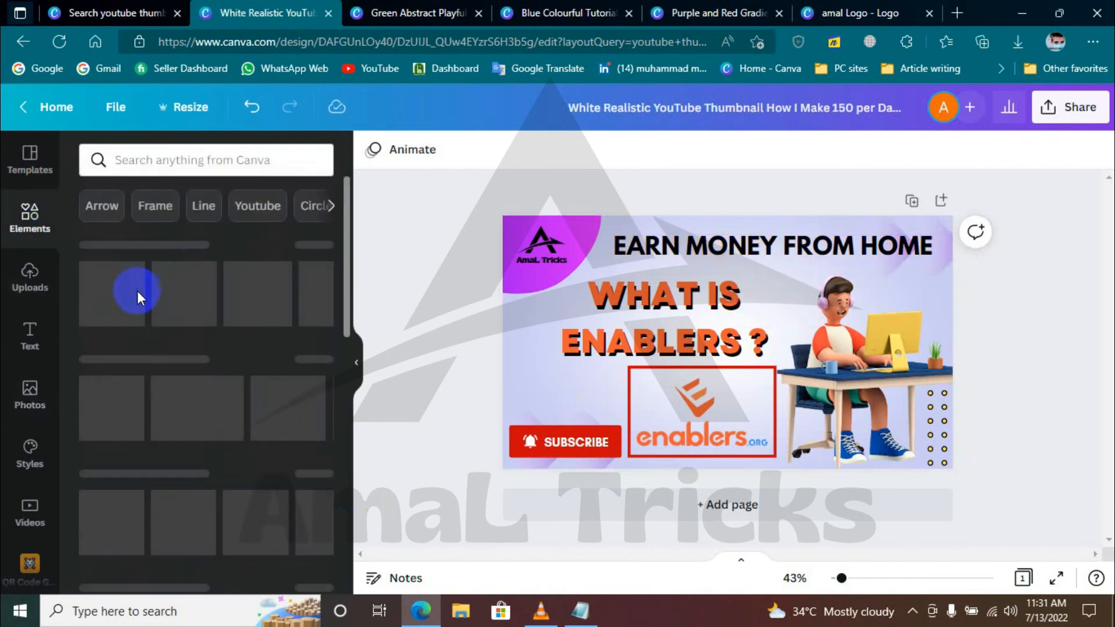
pyautogui.moveTo(126, 315); pyautogui.dragTo(637, 243)
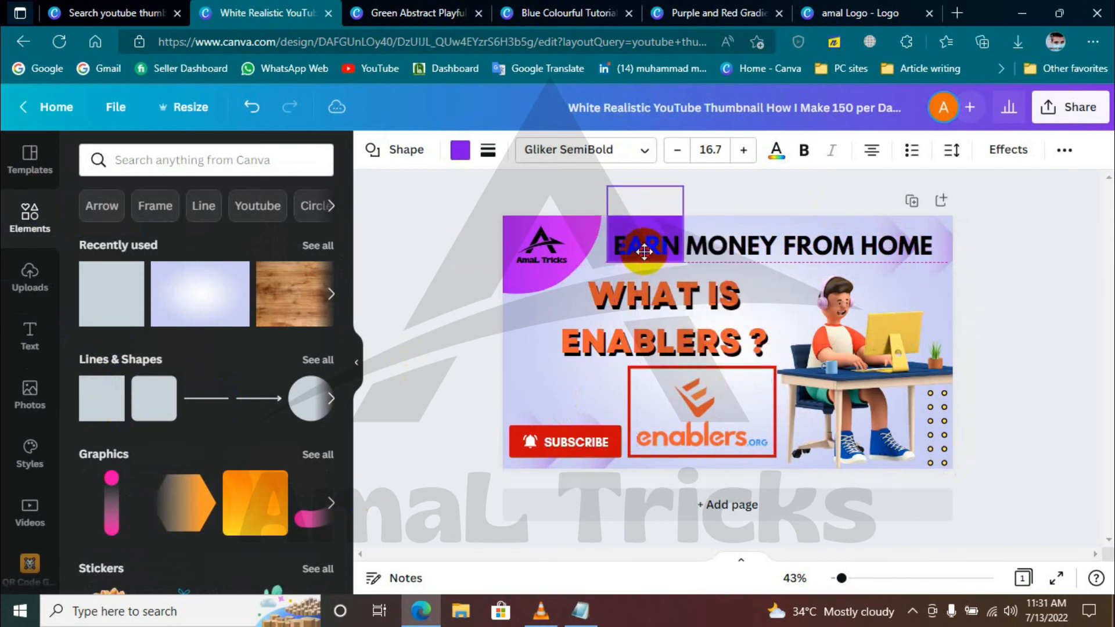
pyautogui.moveTo(642, 185); pyautogui.dragTo(939, 260)
# Fill the rectangle behind "EARN MONEY FROM HOME" with bright yellow.
pyautogui.click(459, 150)
pyautogui.click(96, 235)
pyautogui.click(277, 290)
pyautogui.moveTo(277, 291); pyautogui.dragTo(361, 224)
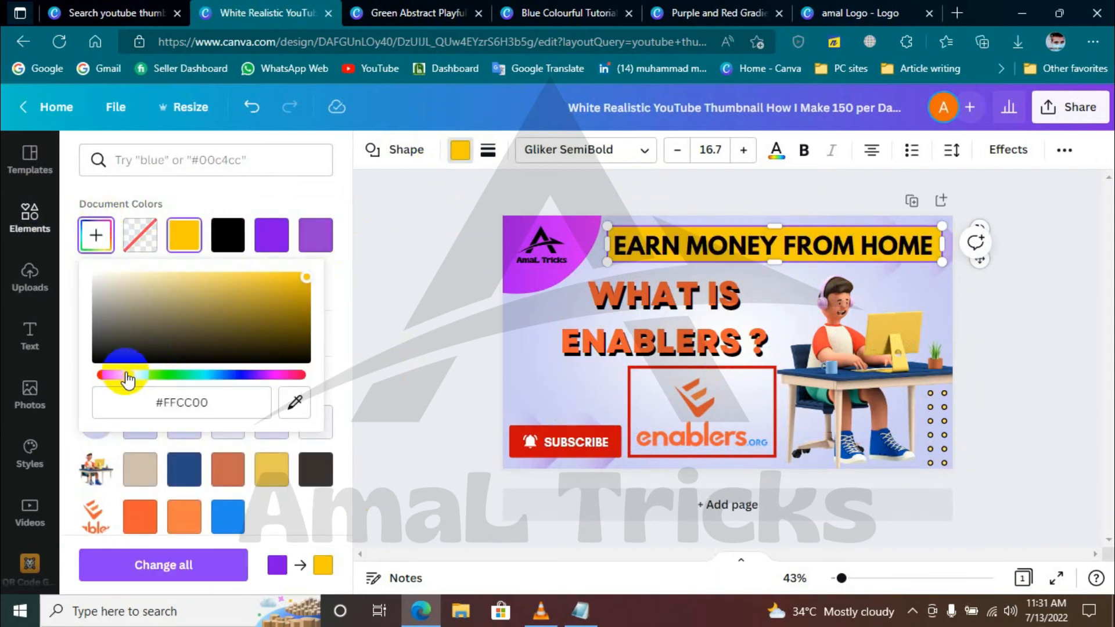
pyautogui.moveTo(120, 375); pyautogui.dragTo(135, 377)
# Give the yellow rectangle a solid black border of weight 6 and nudge the "EARN MONEY FROM HOME" text slightly up.
pyautogui.click(487, 150)
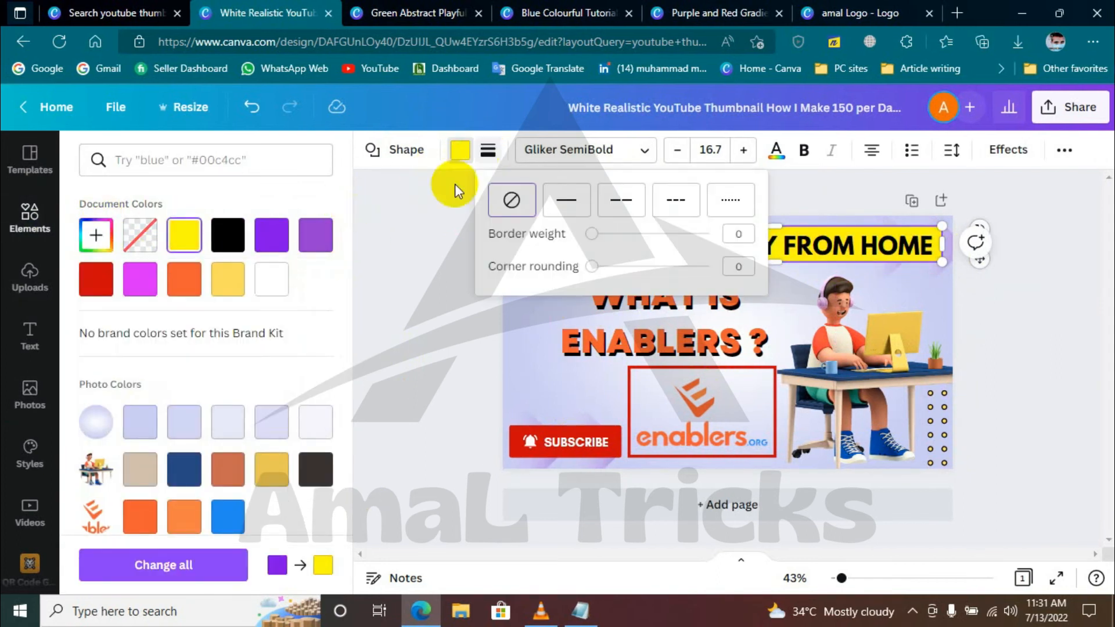
pyautogui.click(598, 235)
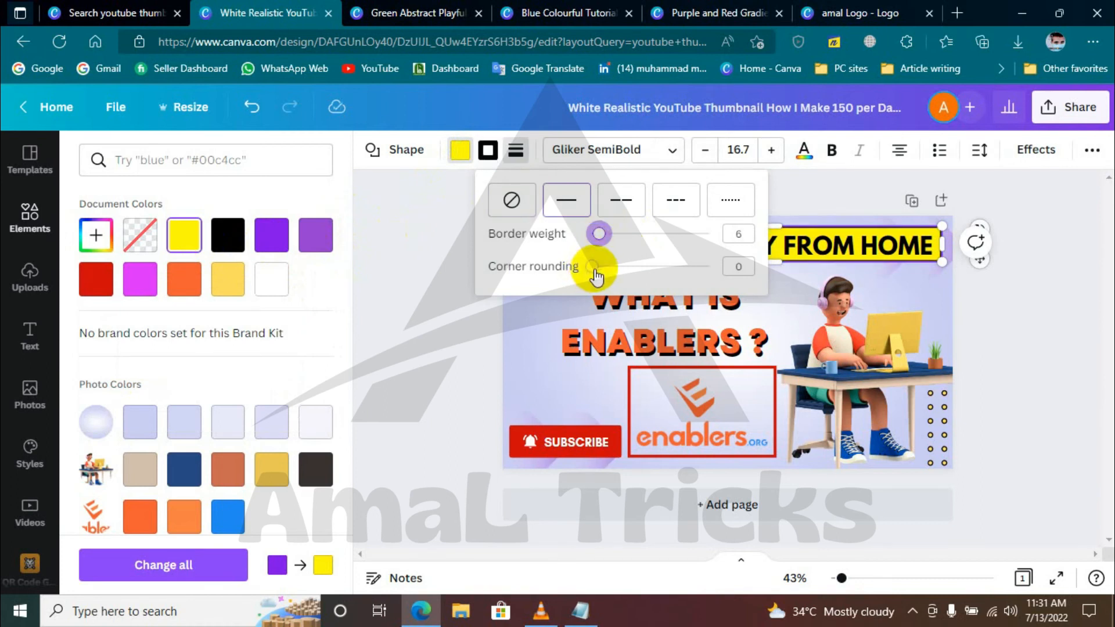
pyautogui.click(479, 393)
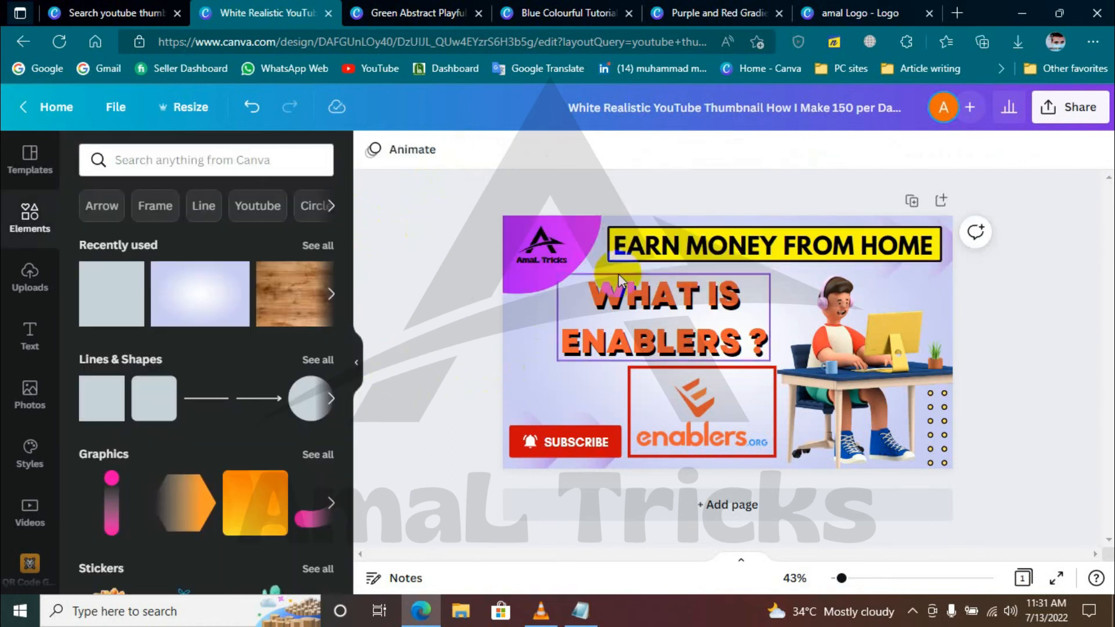
pyautogui.click(718, 245)
pyautogui.click(504, 349)
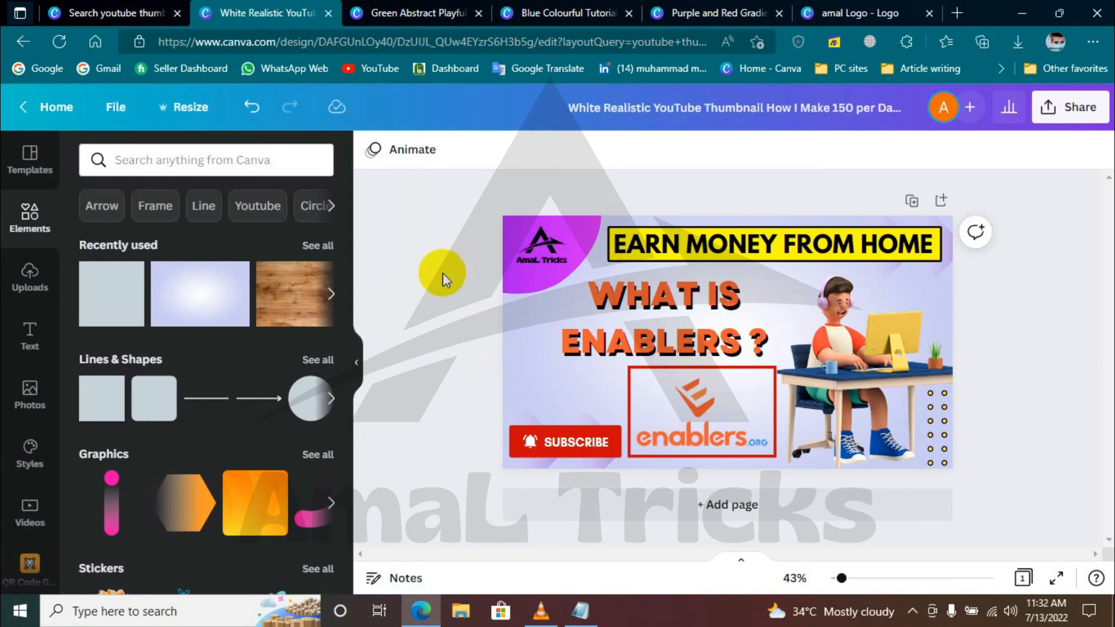
# Remove the purple quarter circle behind the Amal Tricks logo and shift the logo slightly to the right.
pyautogui.moveTo(519, 285); pyautogui.dragTo(573, 250)
pyautogui.click(475, 367)
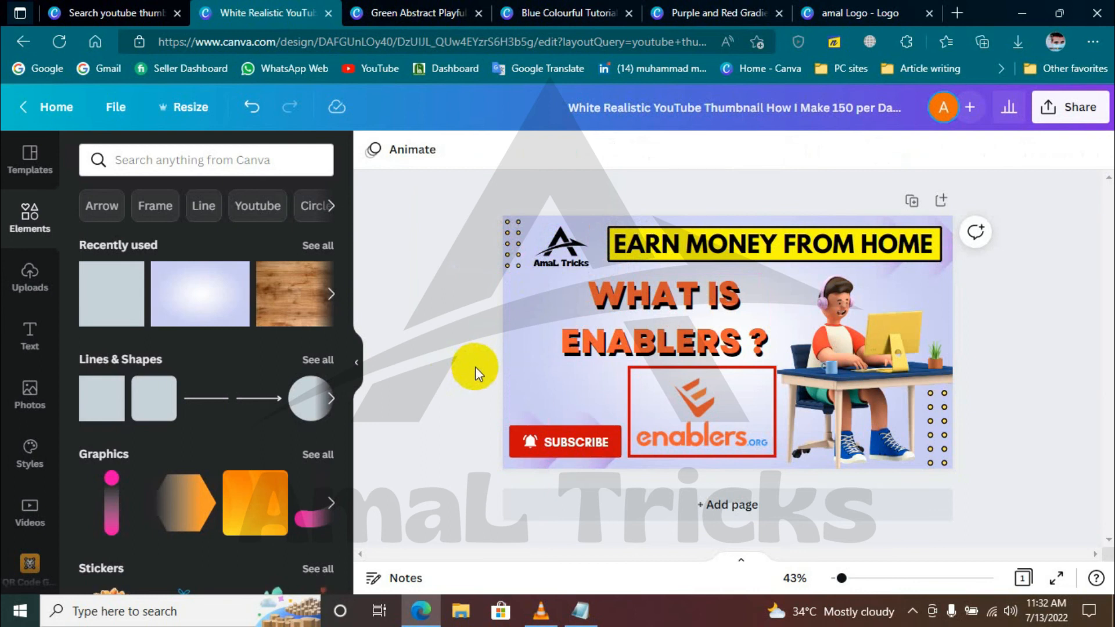
# Nudge the "WHAT IS ENABLERS ?" heading up to leave more space above the framed enablers logo.
pyautogui.click(731, 347)
pyautogui.moveTo(730, 346); pyautogui.dragTo(731, 346)
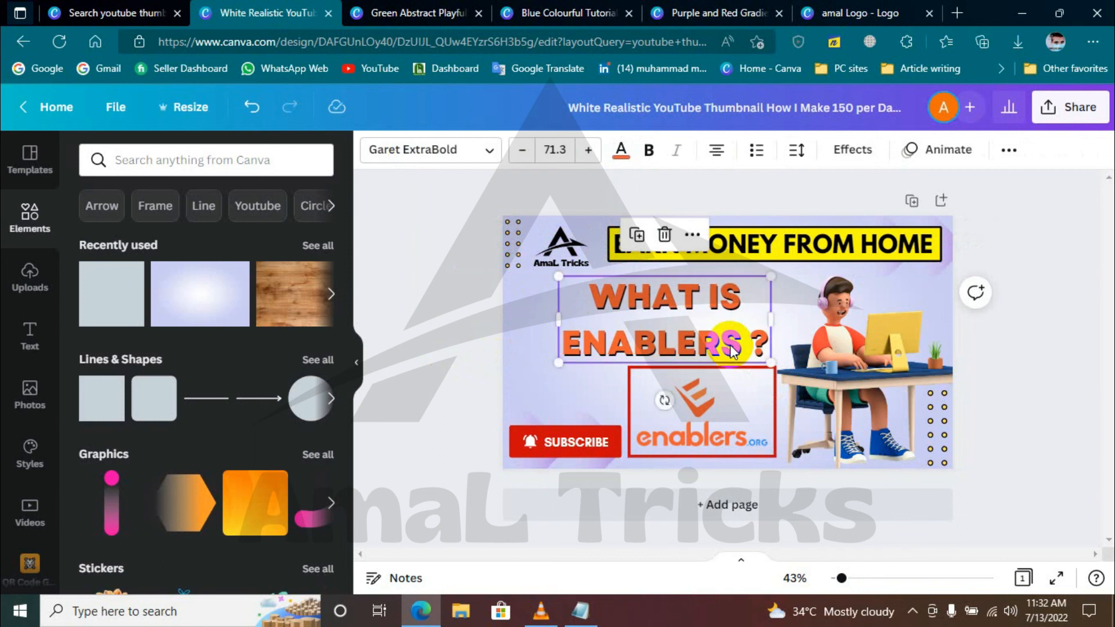
pyautogui.click(1059, 377)
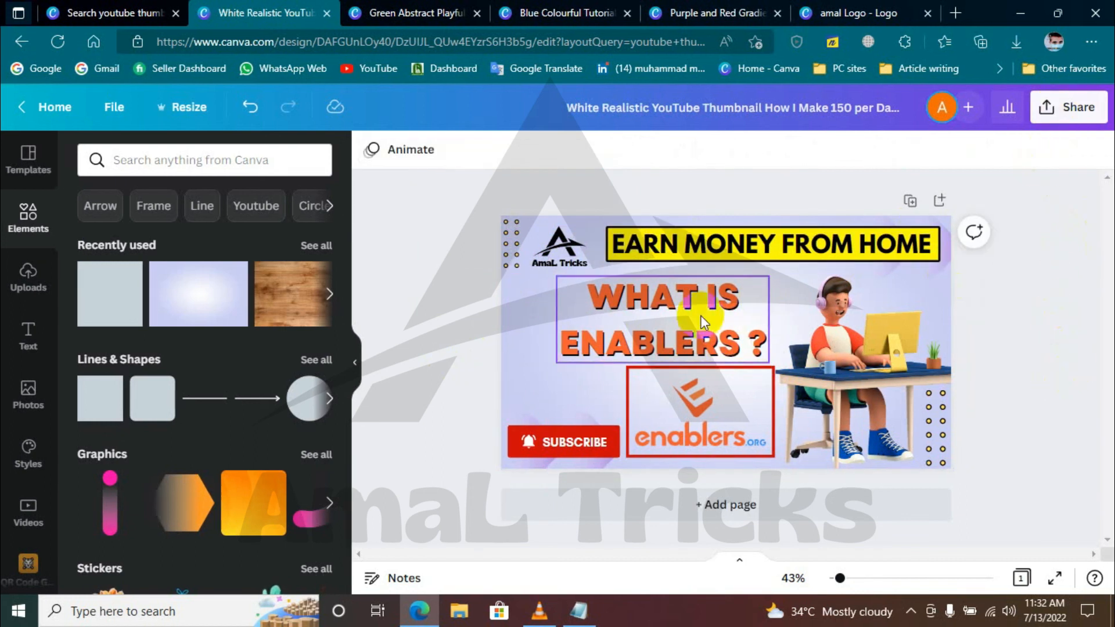
pyautogui.click(671, 343)
pyautogui.press('Up')
pyautogui.press('Up')
pyautogui.press('Up')
pyautogui.press('Up')
pyautogui.press('Up')
pyautogui.press('Up')
pyautogui.press('Up')
pyautogui.press('Up')
pyautogui.press('Up')
pyautogui.press('Up')
pyautogui.press('Up')
pyautogui.press('Up')
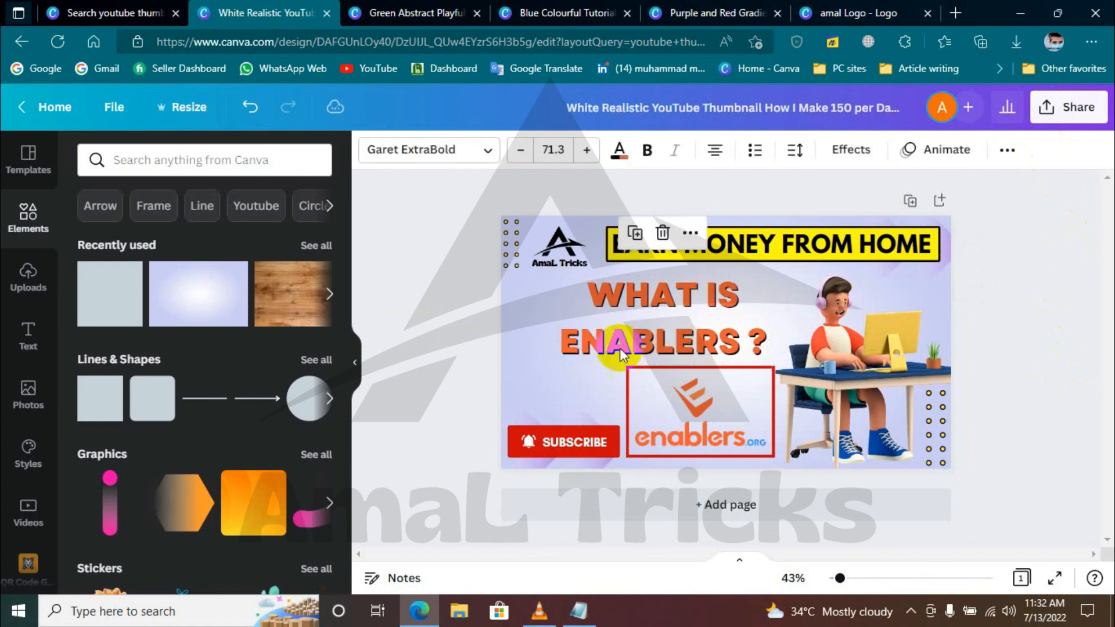
# Nudge the enablers logo and its red frame together slightly to the left.
pyautogui.click(674, 385)
pyautogui.moveTo(627, 367); pyautogui.dragTo(626, 366)
pyautogui.click(977, 394)
pyautogui.click(637, 387)
pyautogui.click(1018, 402)
pyautogui.click(652, 393)
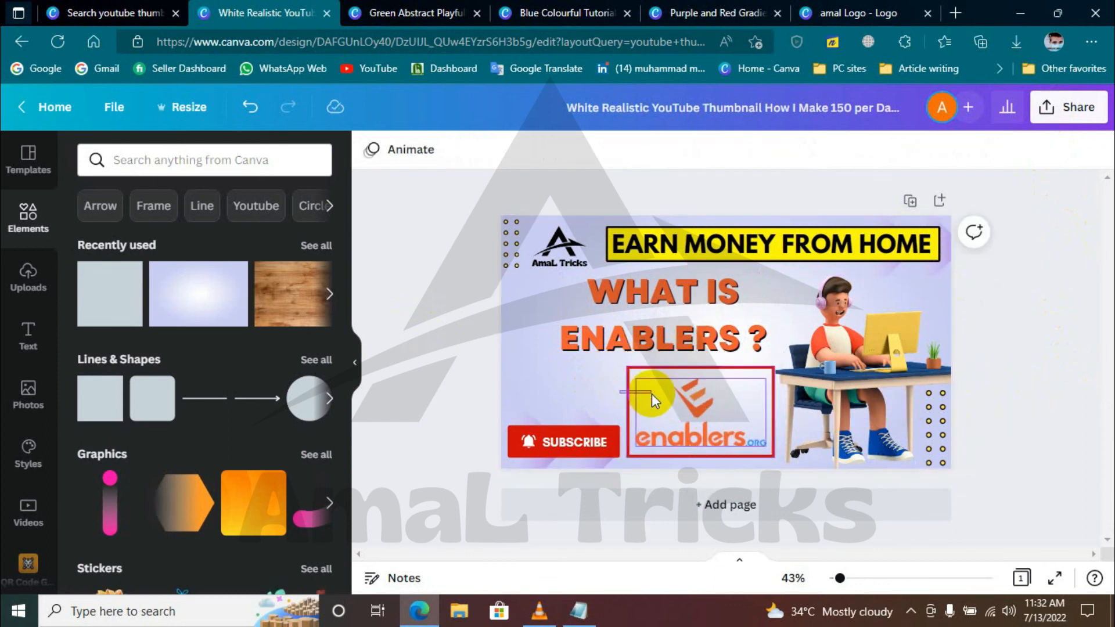
pyautogui.press('Left')
pyautogui.press('Left')
pyautogui.press('Left')
pyautogui.press('Left')
pyautogui.press('Left')
pyautogui.press('Left')
pyautogui.click(1018, 400)
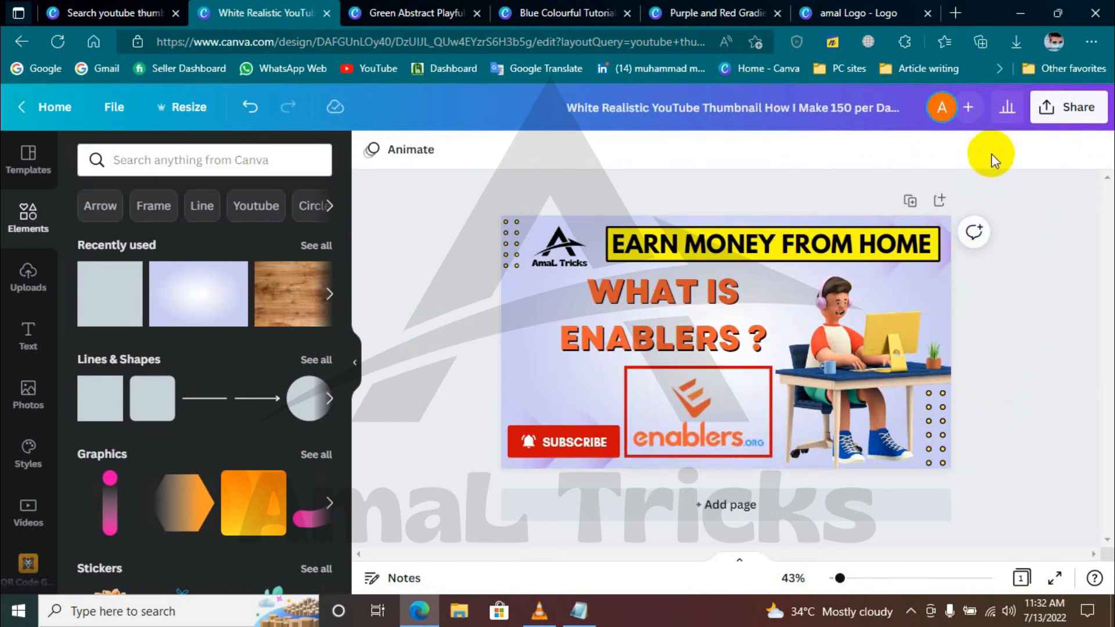
# Rename the design "What is enablers ?", matching the heading text.
pyautogui.click(639, 342)
pyautogui.click(639, 341)
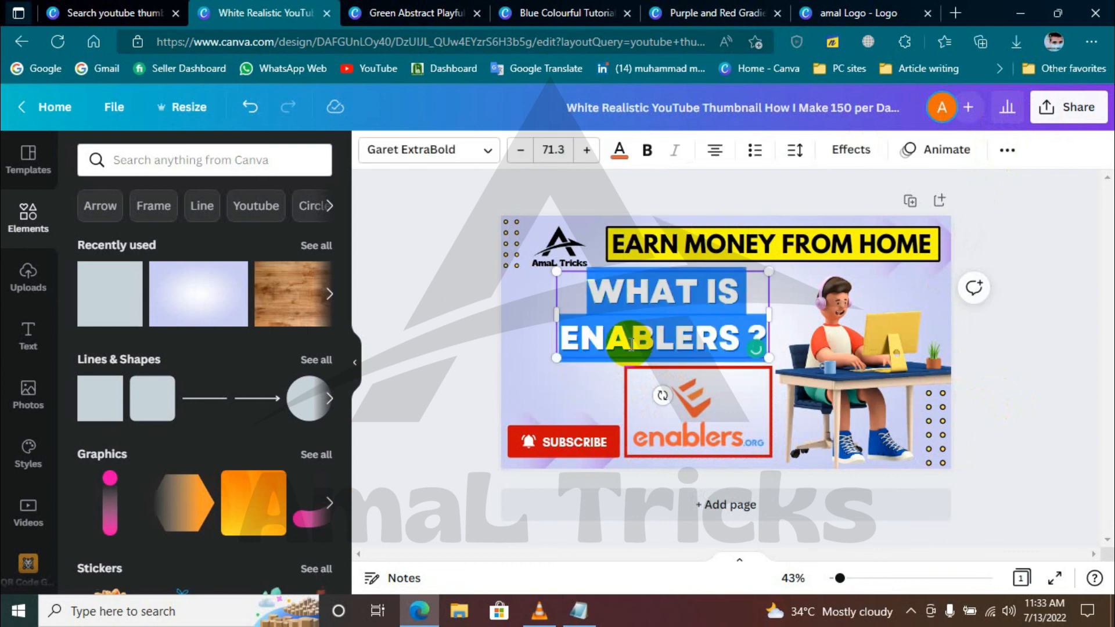
pyautogui.click(767, 108)
pyautogui.write('What is enablers ?')
# Download the thumbnail as a PNG at a larger export size and open the downloaded image.
pyautogui.click(1068, 107)
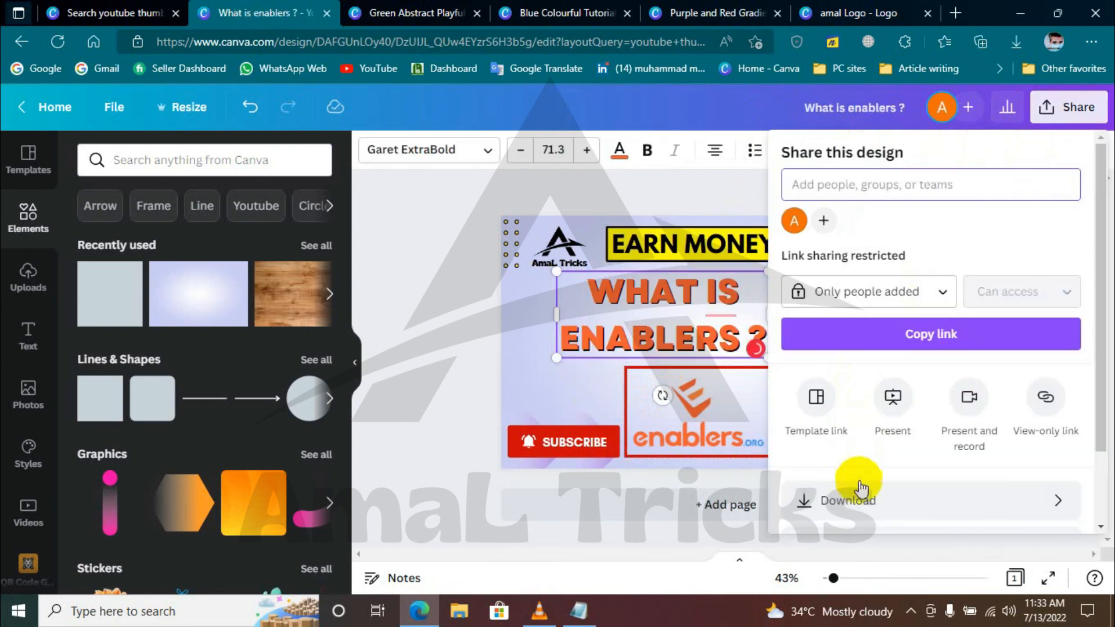
pyautogui.click(862, 488)
pyautogui.moveTo(842, 276); pyautogui.dragTo(968, 277)
pyautogui.click(948, 445)
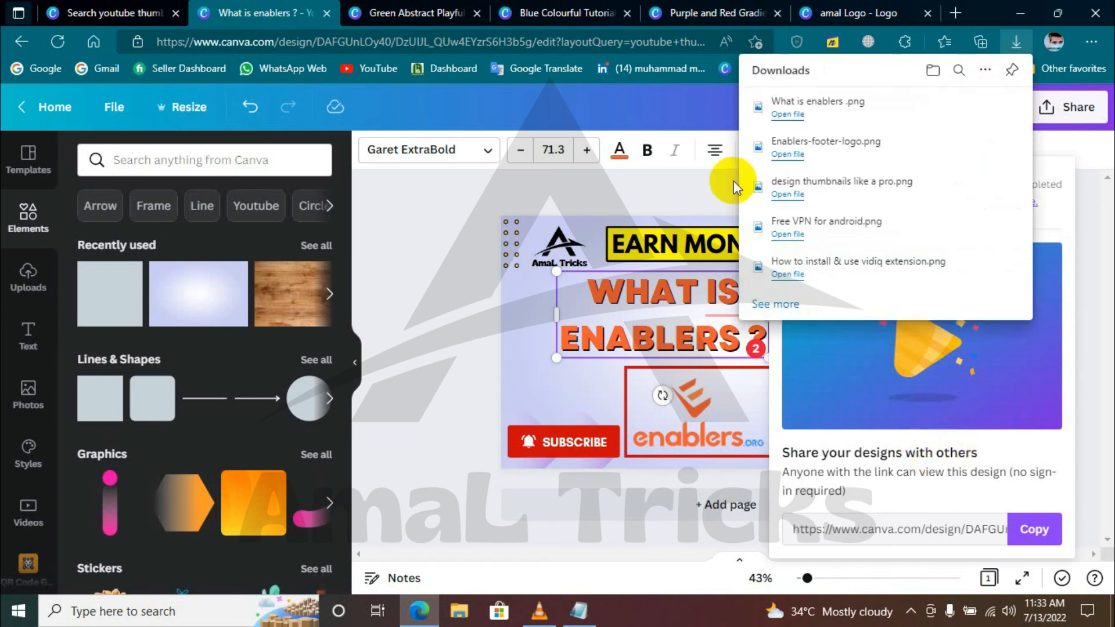
pyautogui.click(787, 109)
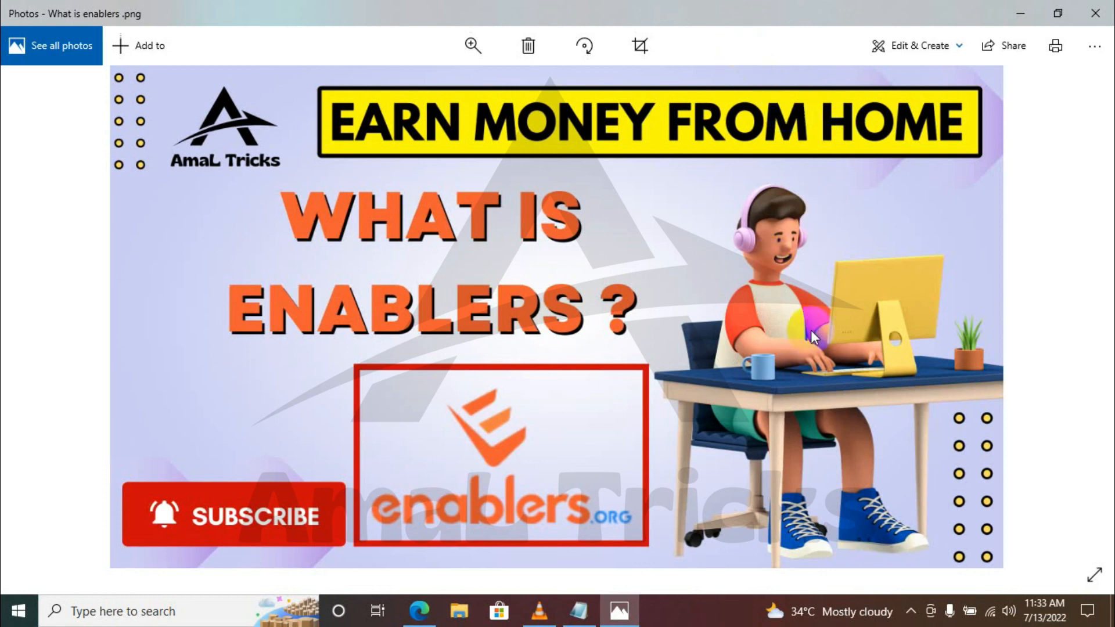
# Switch to Notepad and add the lines "Now our thumbnail is doen" and "thats all for today", separated by blank lines.
pyautogui.click(580, 610)
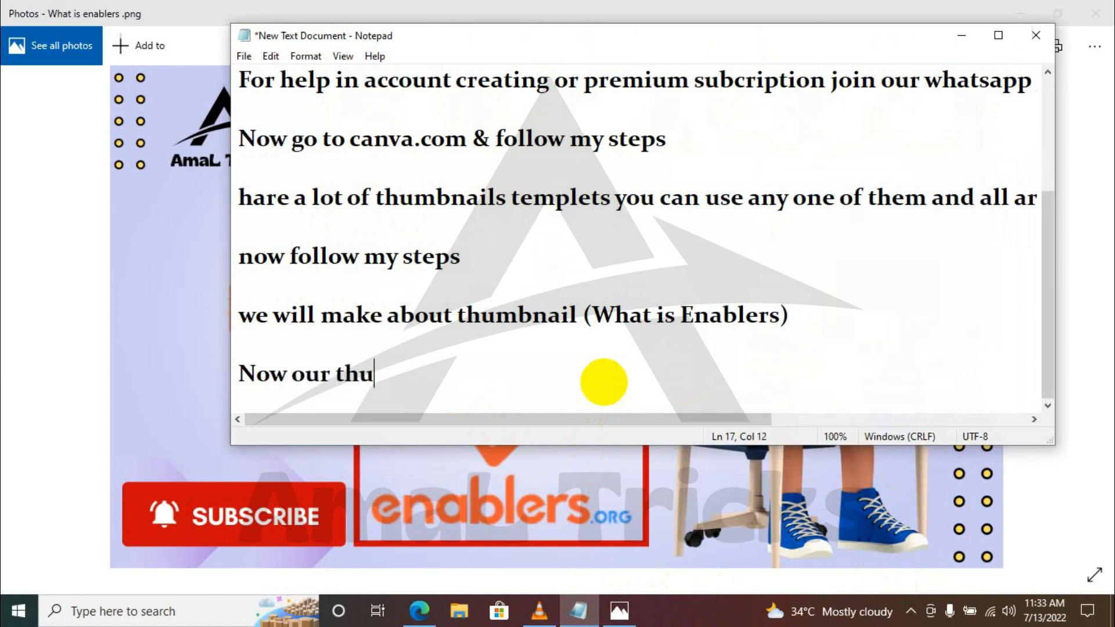
pyautogui.press('Return')
pyautogui.press('Return')
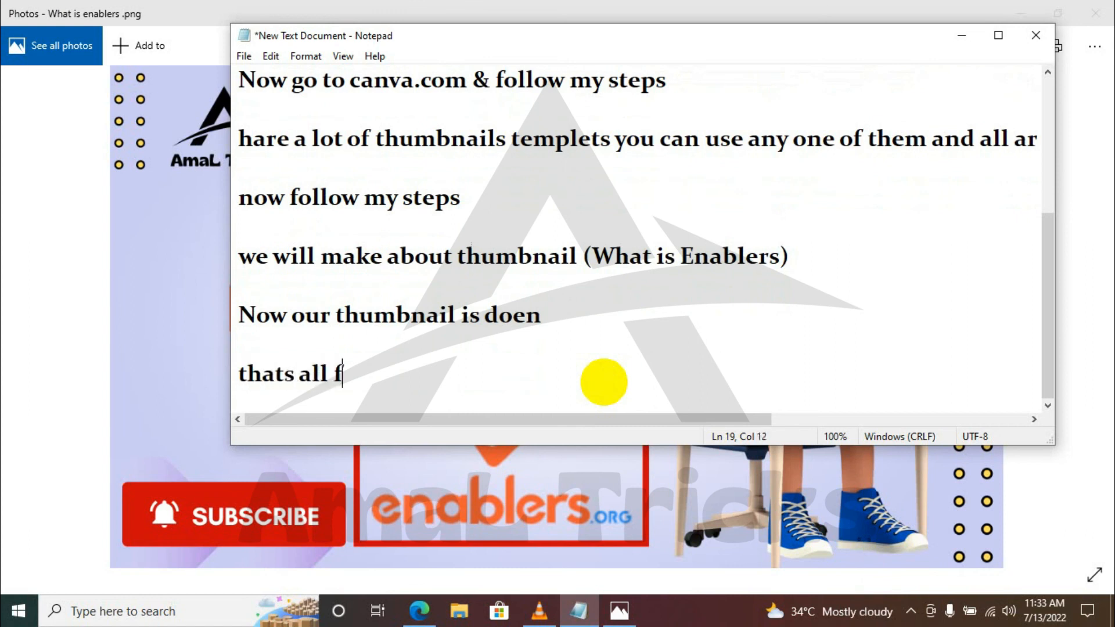
pyautogui.press('Return')
pyautogui.press('Return')
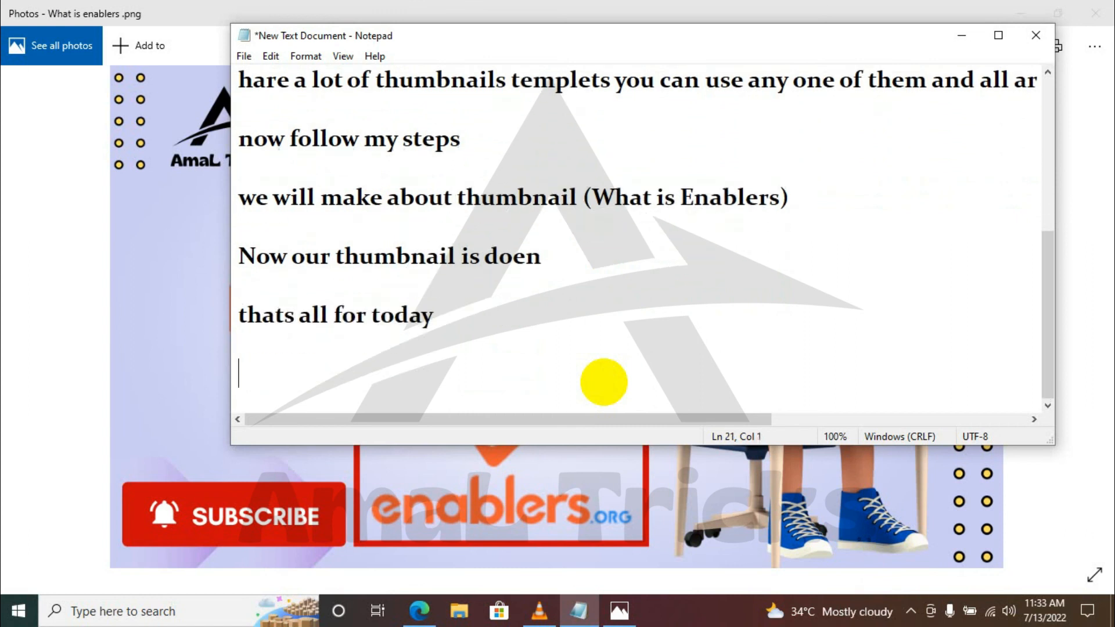